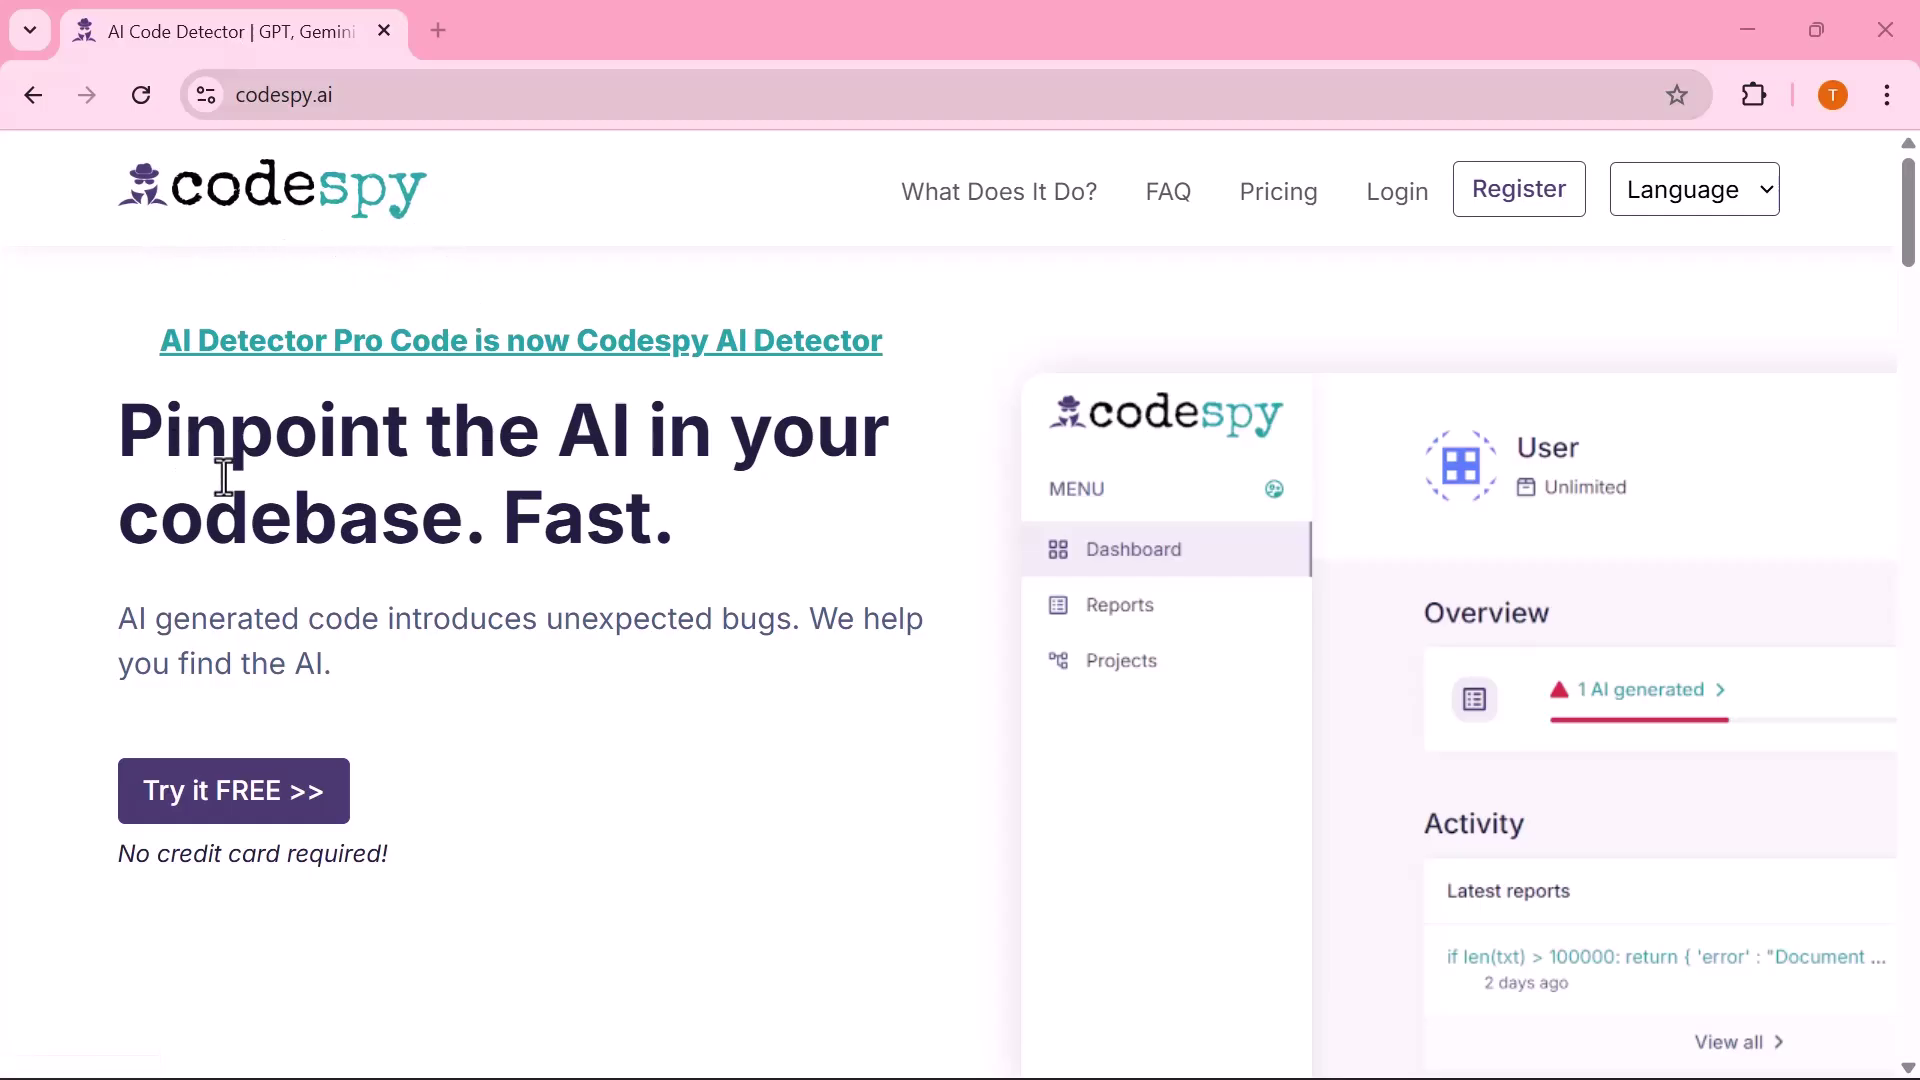
Step: Scroll through the dashboard to check its 0 AI-generated and 0 human-written report counts
scroll(746, 514, "down", 1)
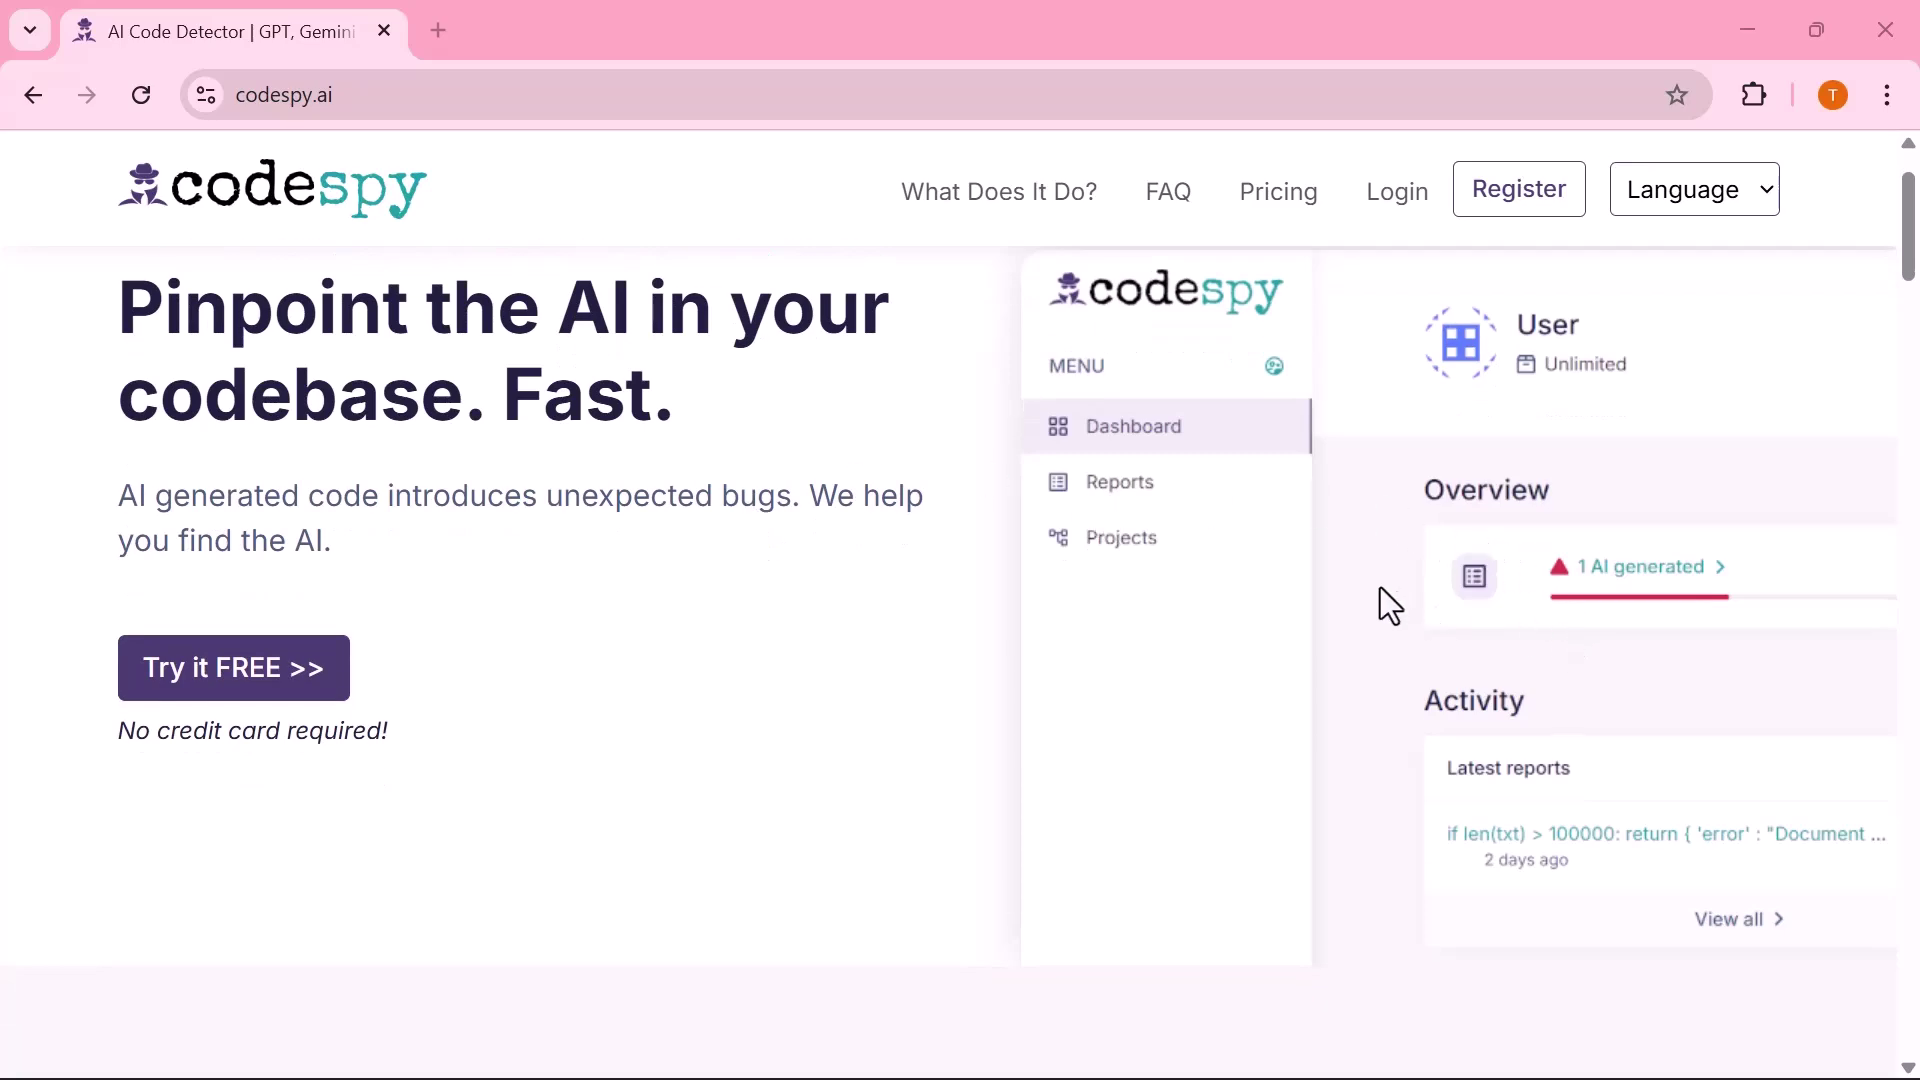
scroll(1357, 577, "down", 4)
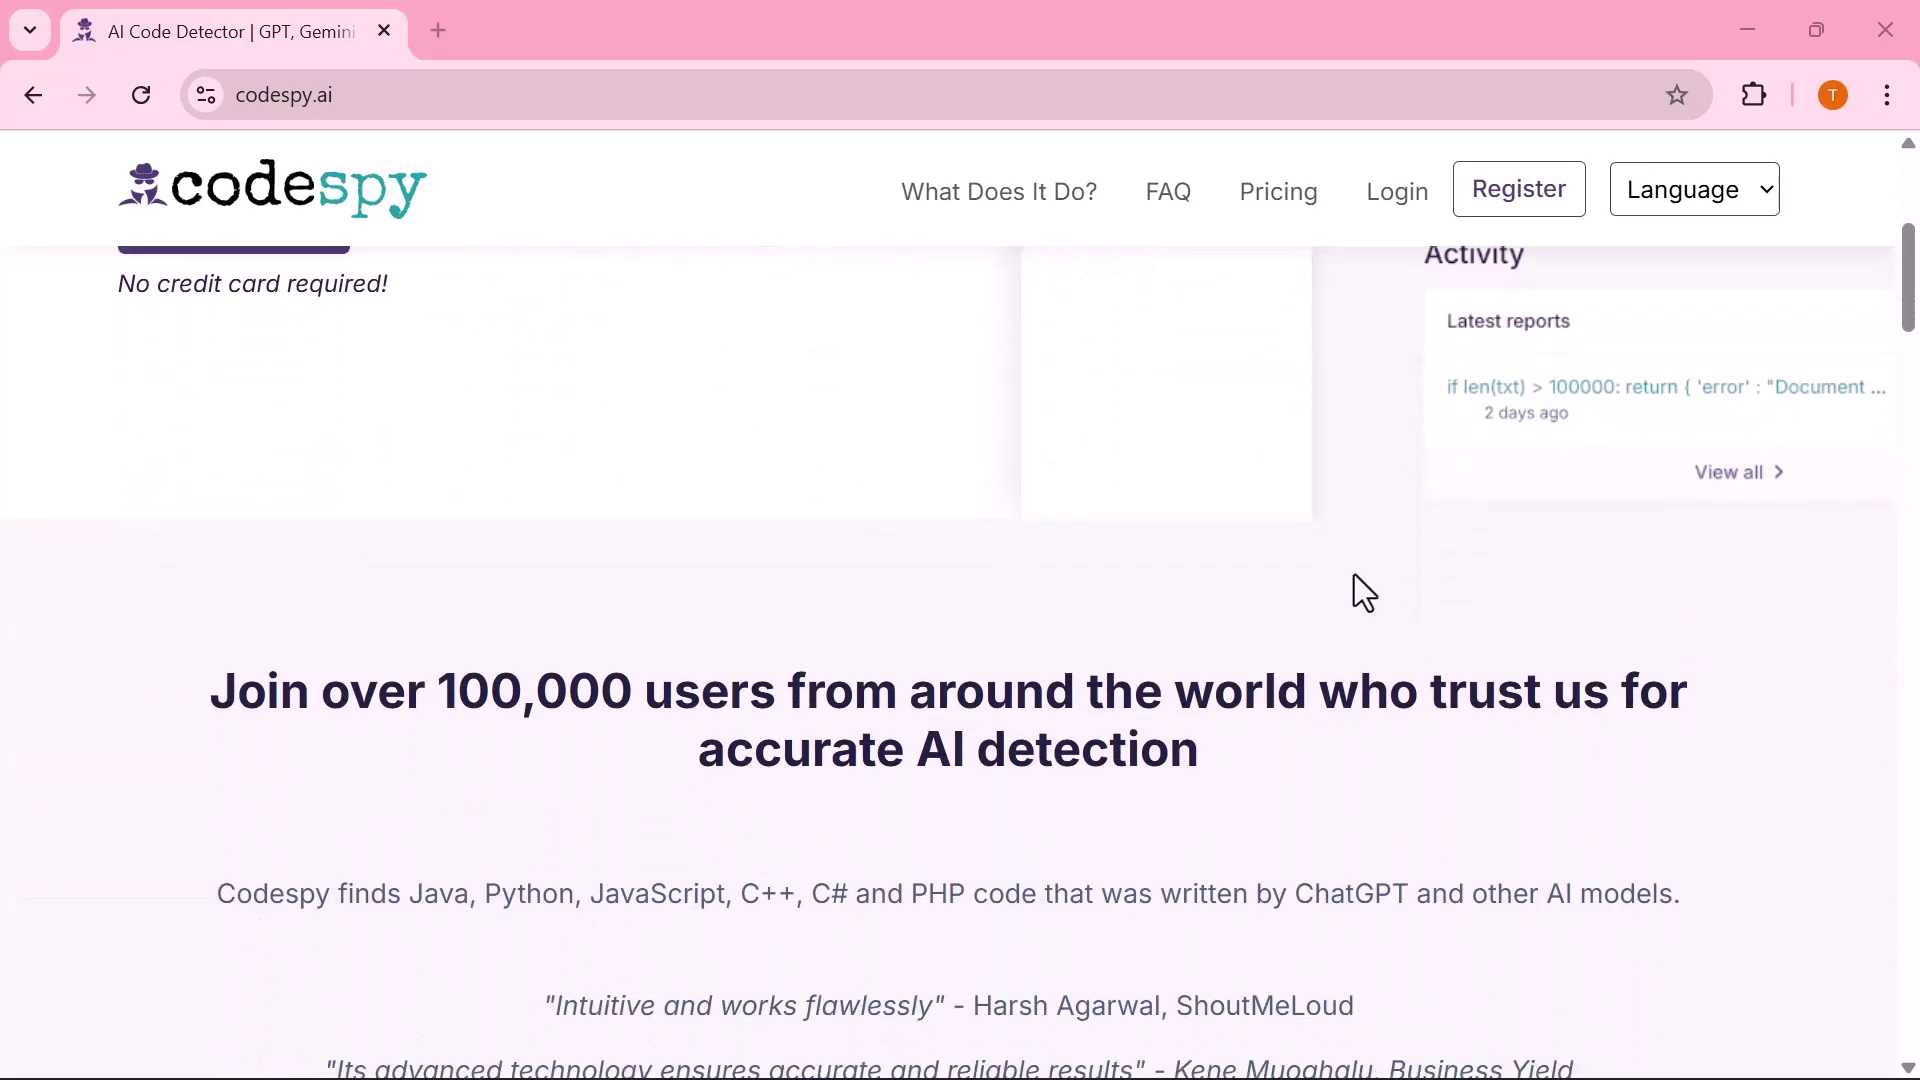
scroll(1363, 590, "down", 3)
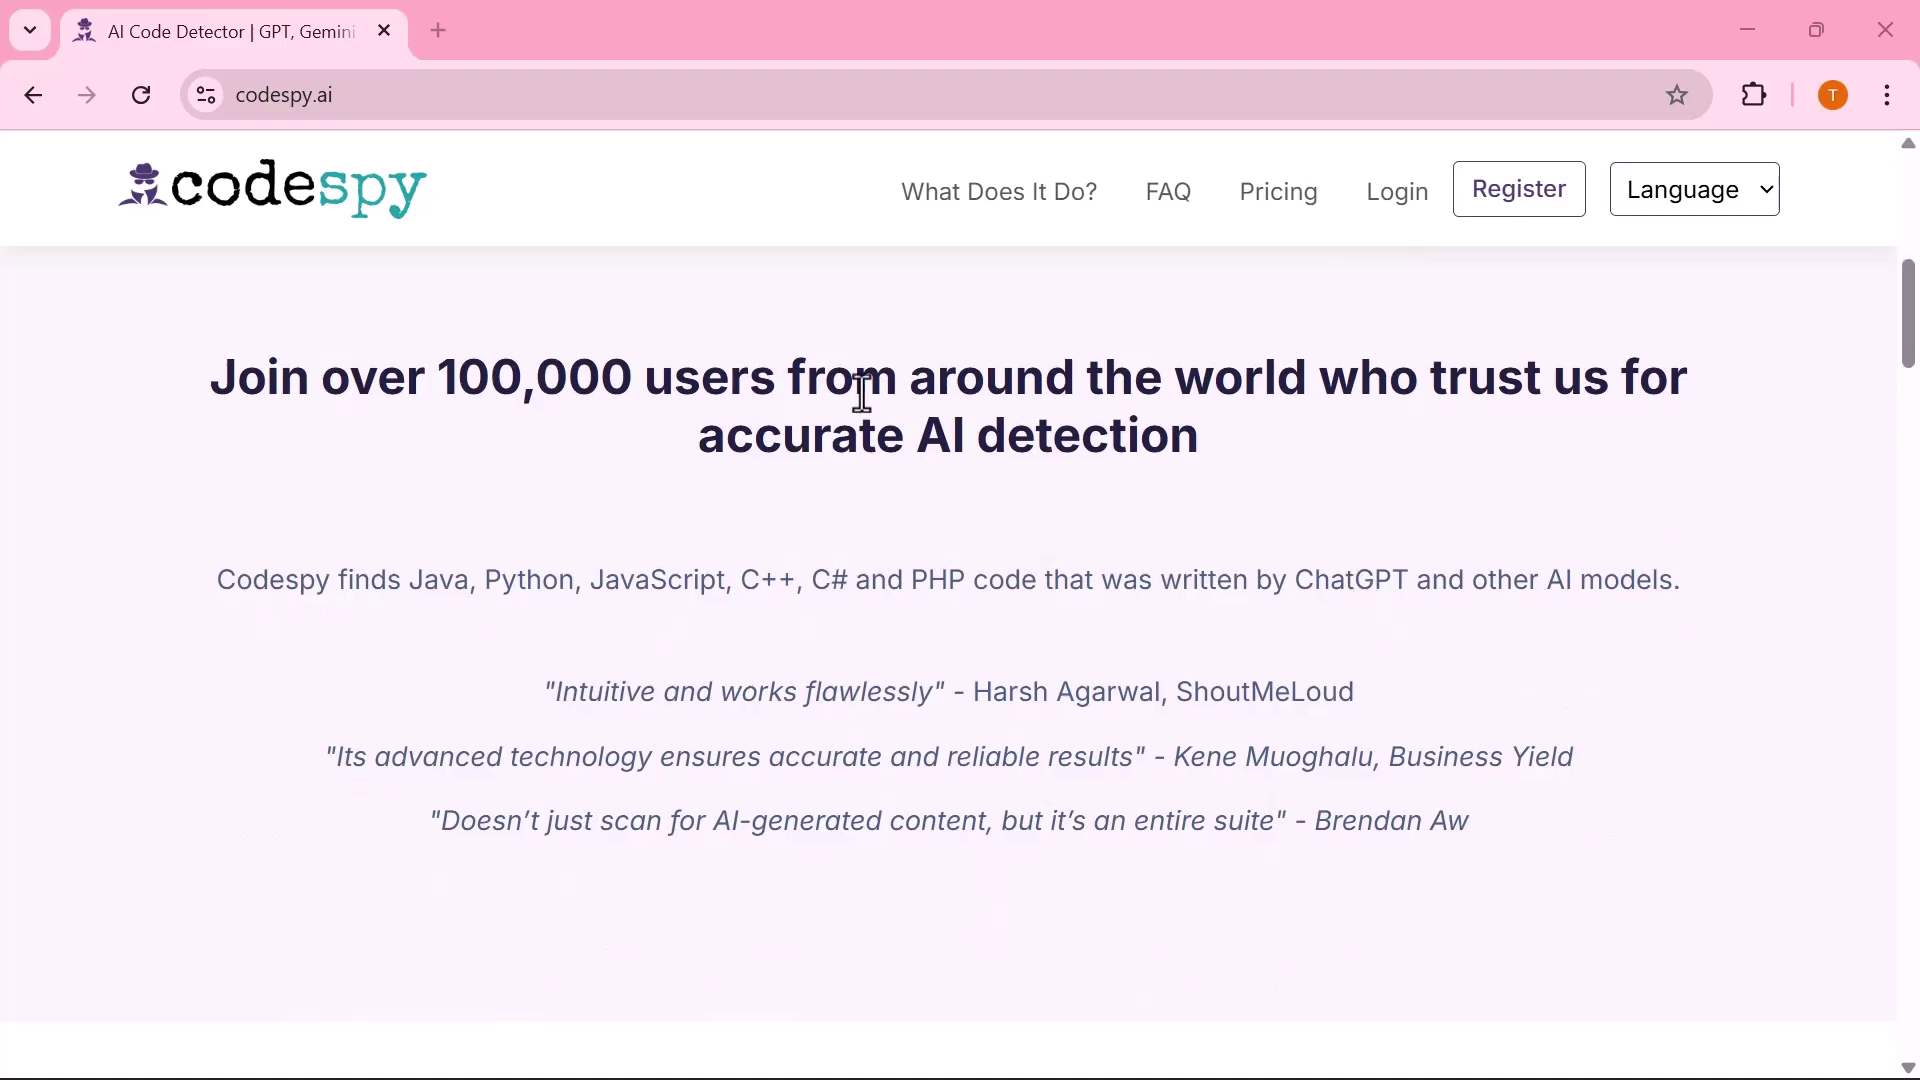
scroll(814, 625, "down", 8)
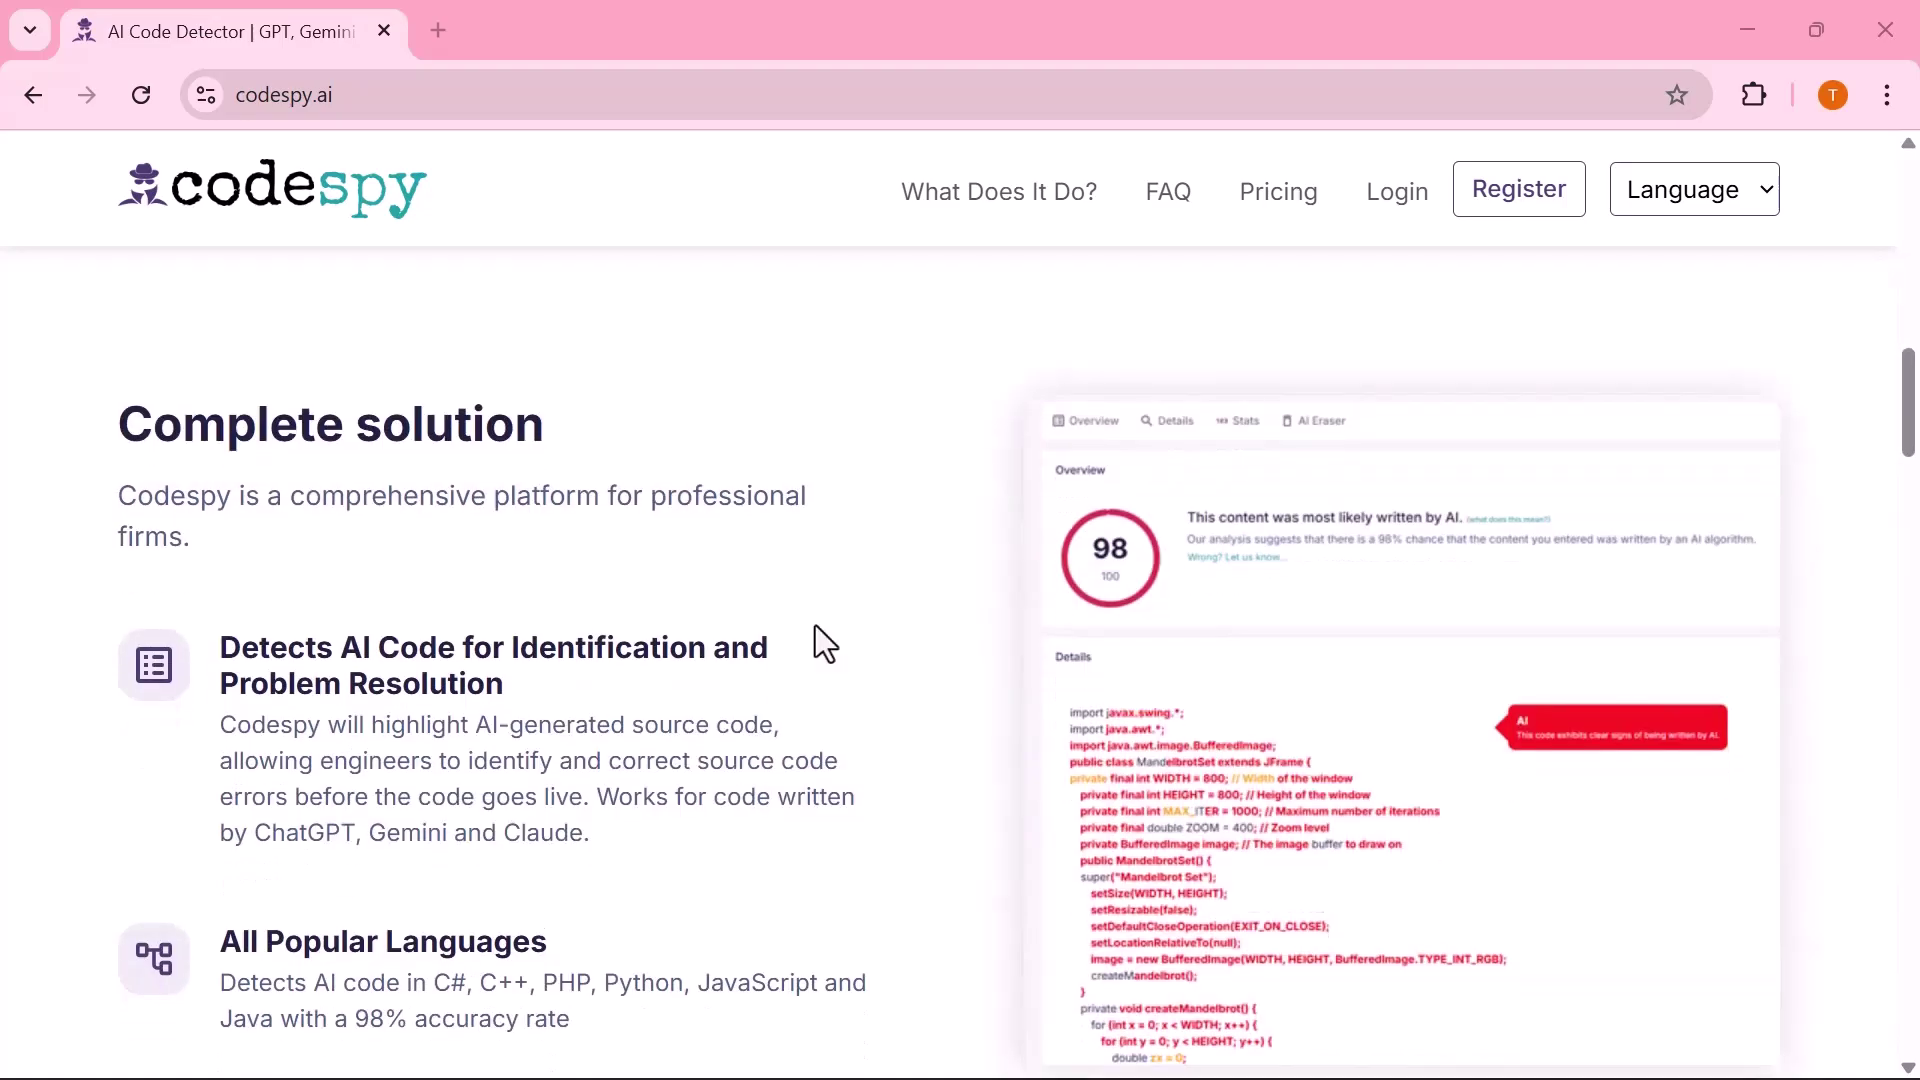
scroll(1227, 460, "up", 1)
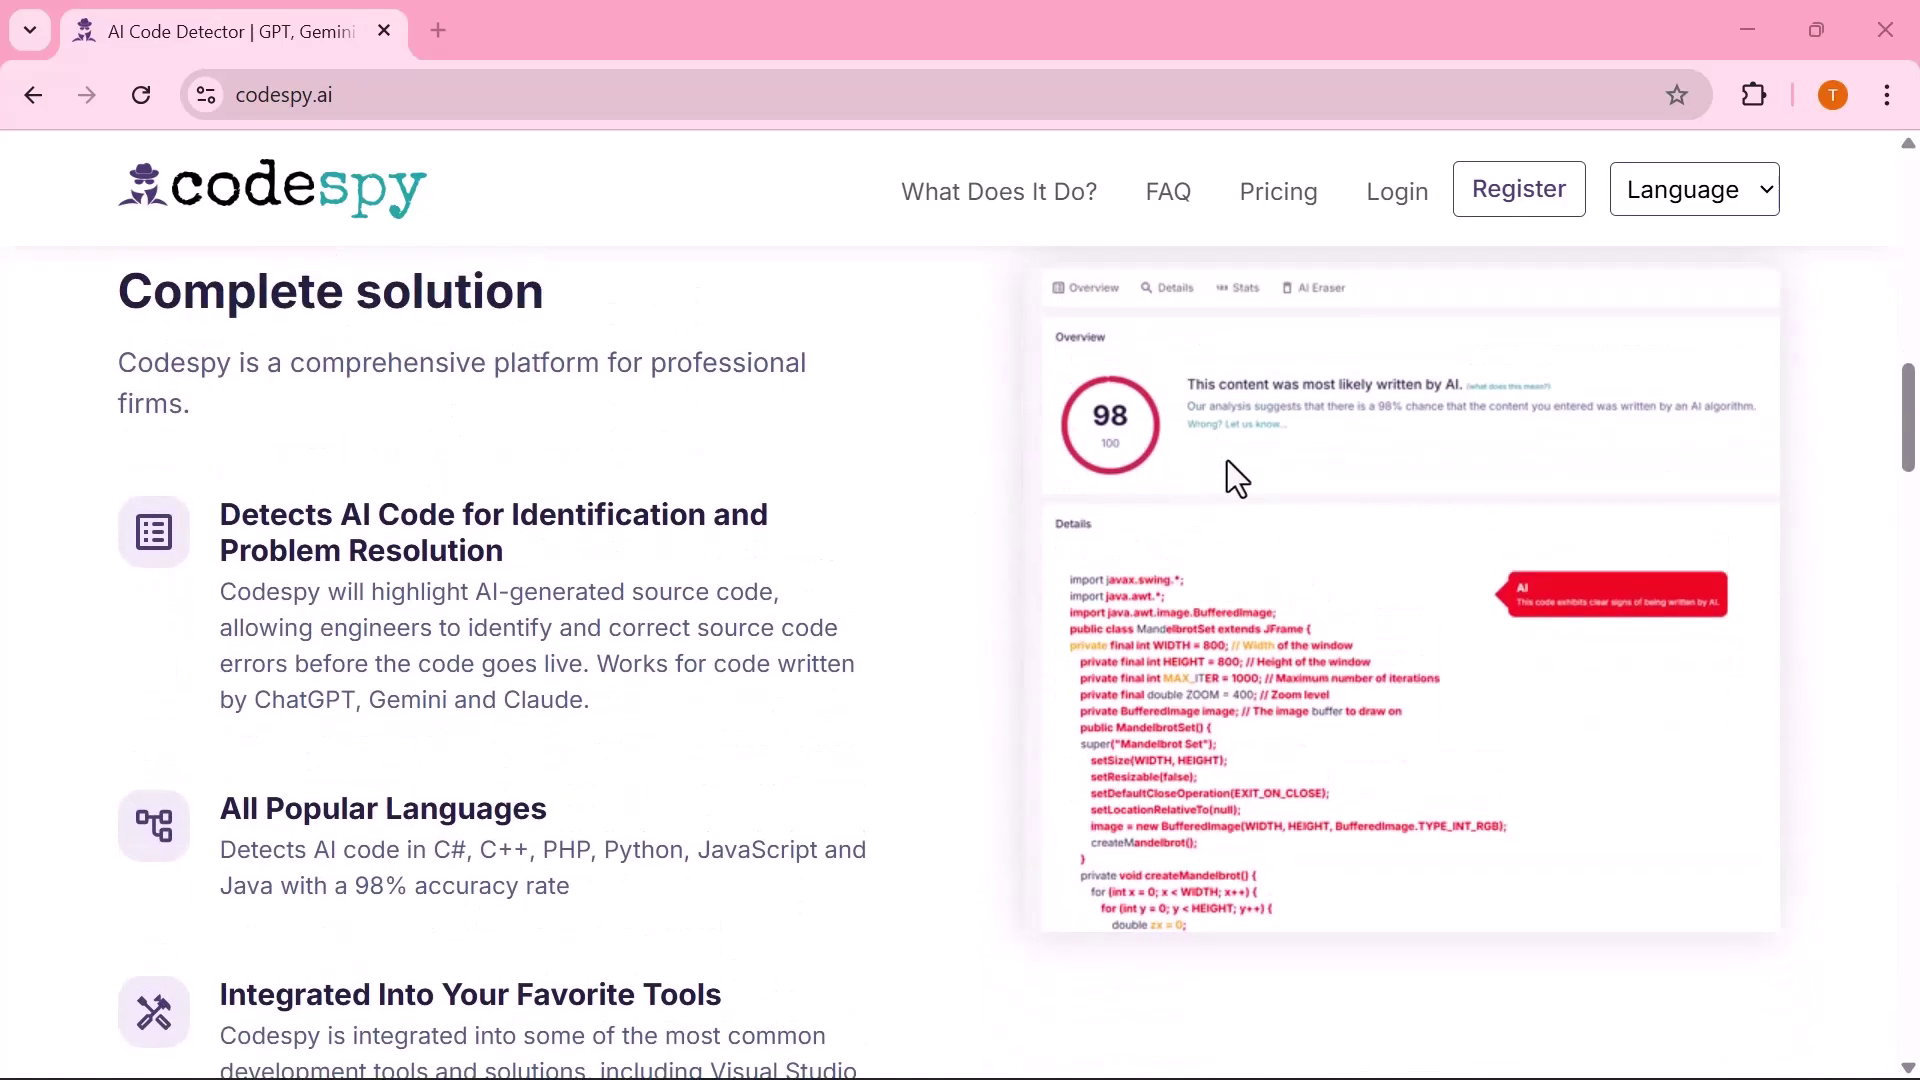
scroll(1227, 459, "down", 2)
scroll(1227, 460, "down", 5)
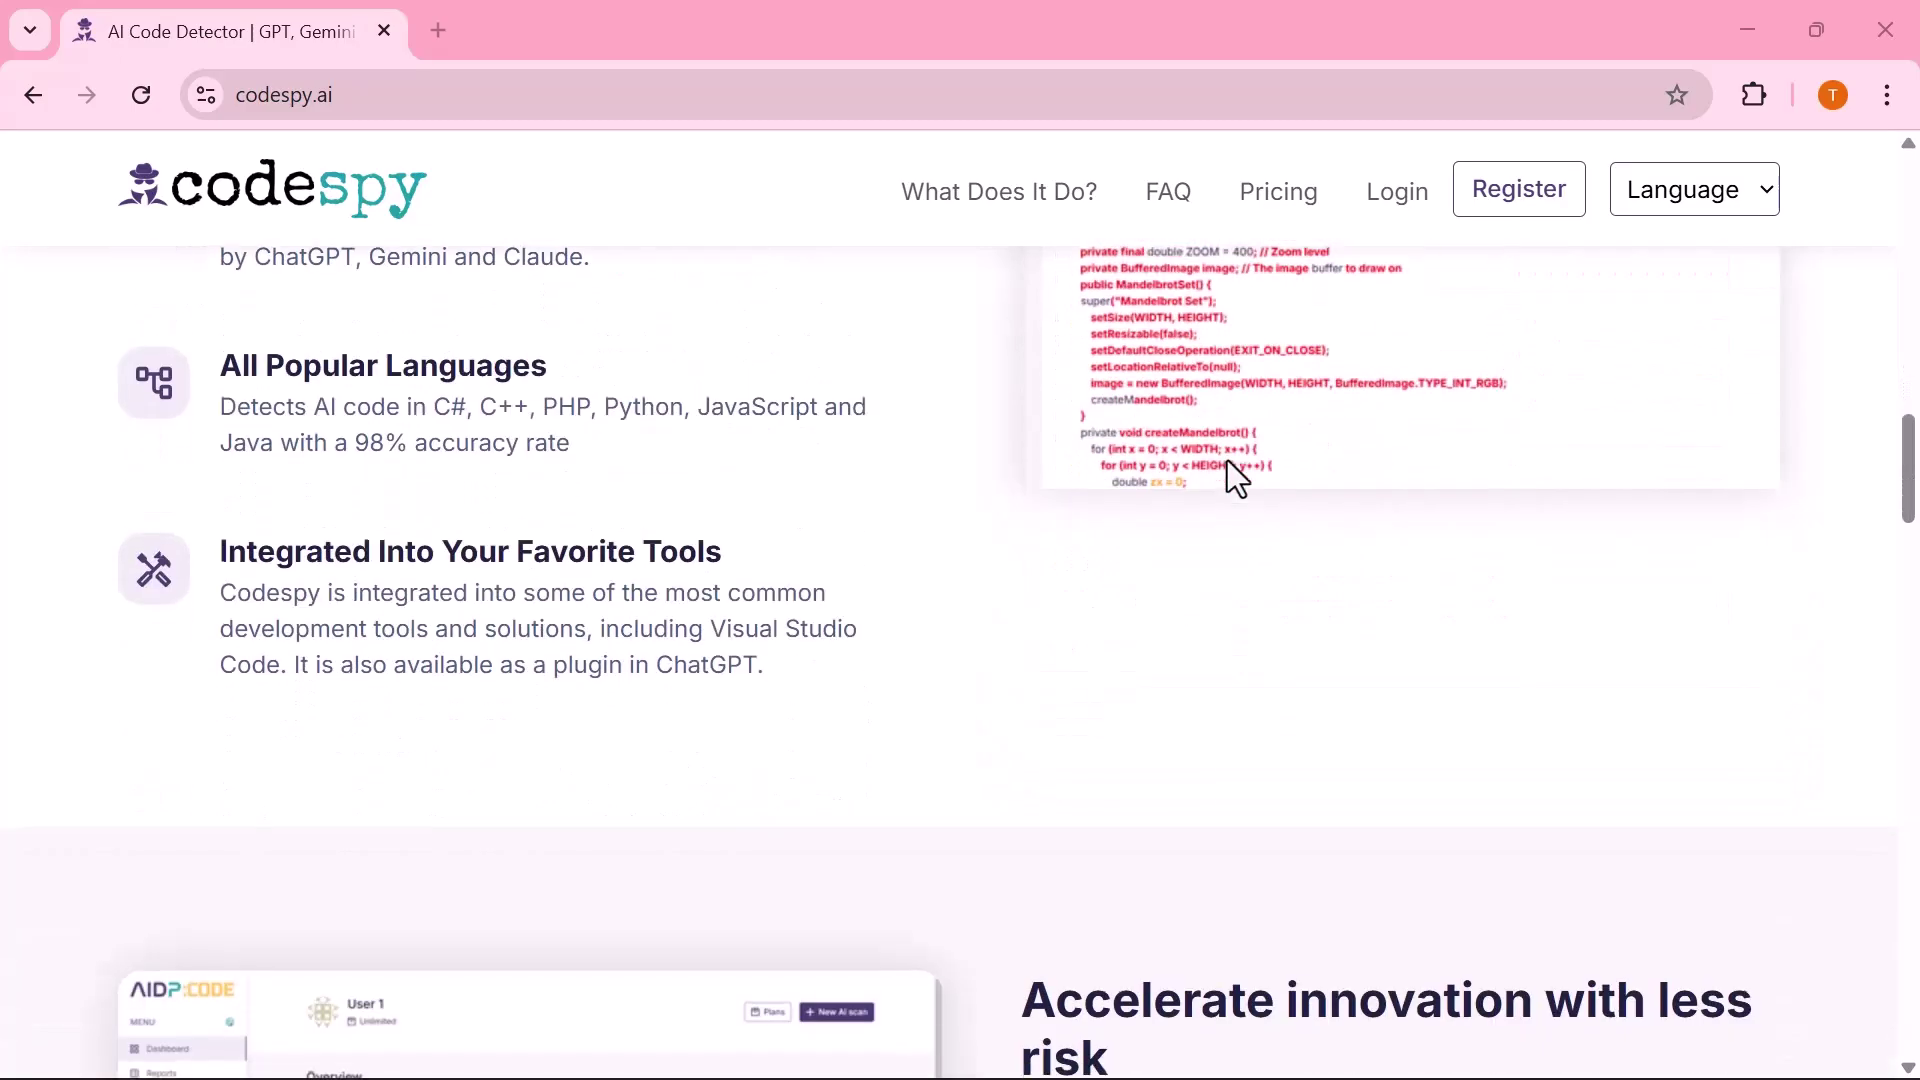
scroll(1227, 460, "down", 2)
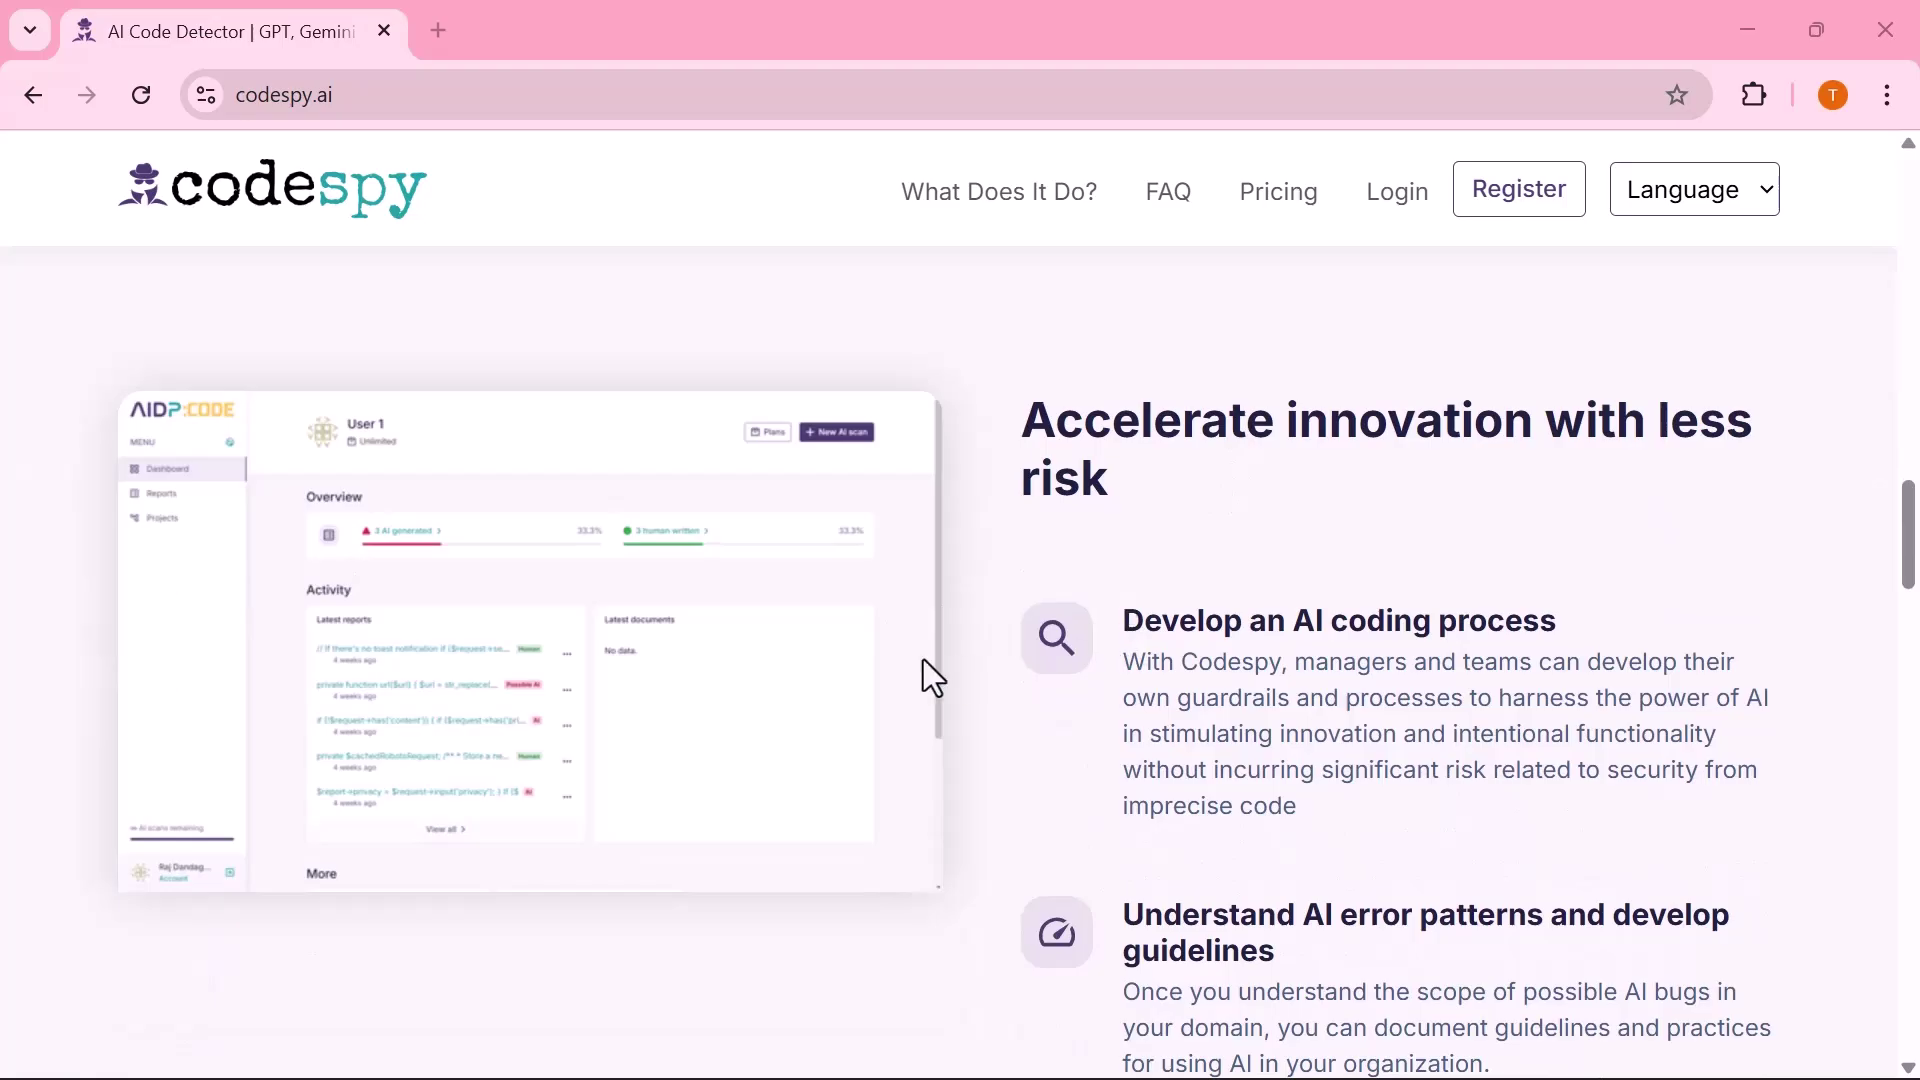
scroll(914, 656, "down", 3)
scroll(914, 656, "down", 3)
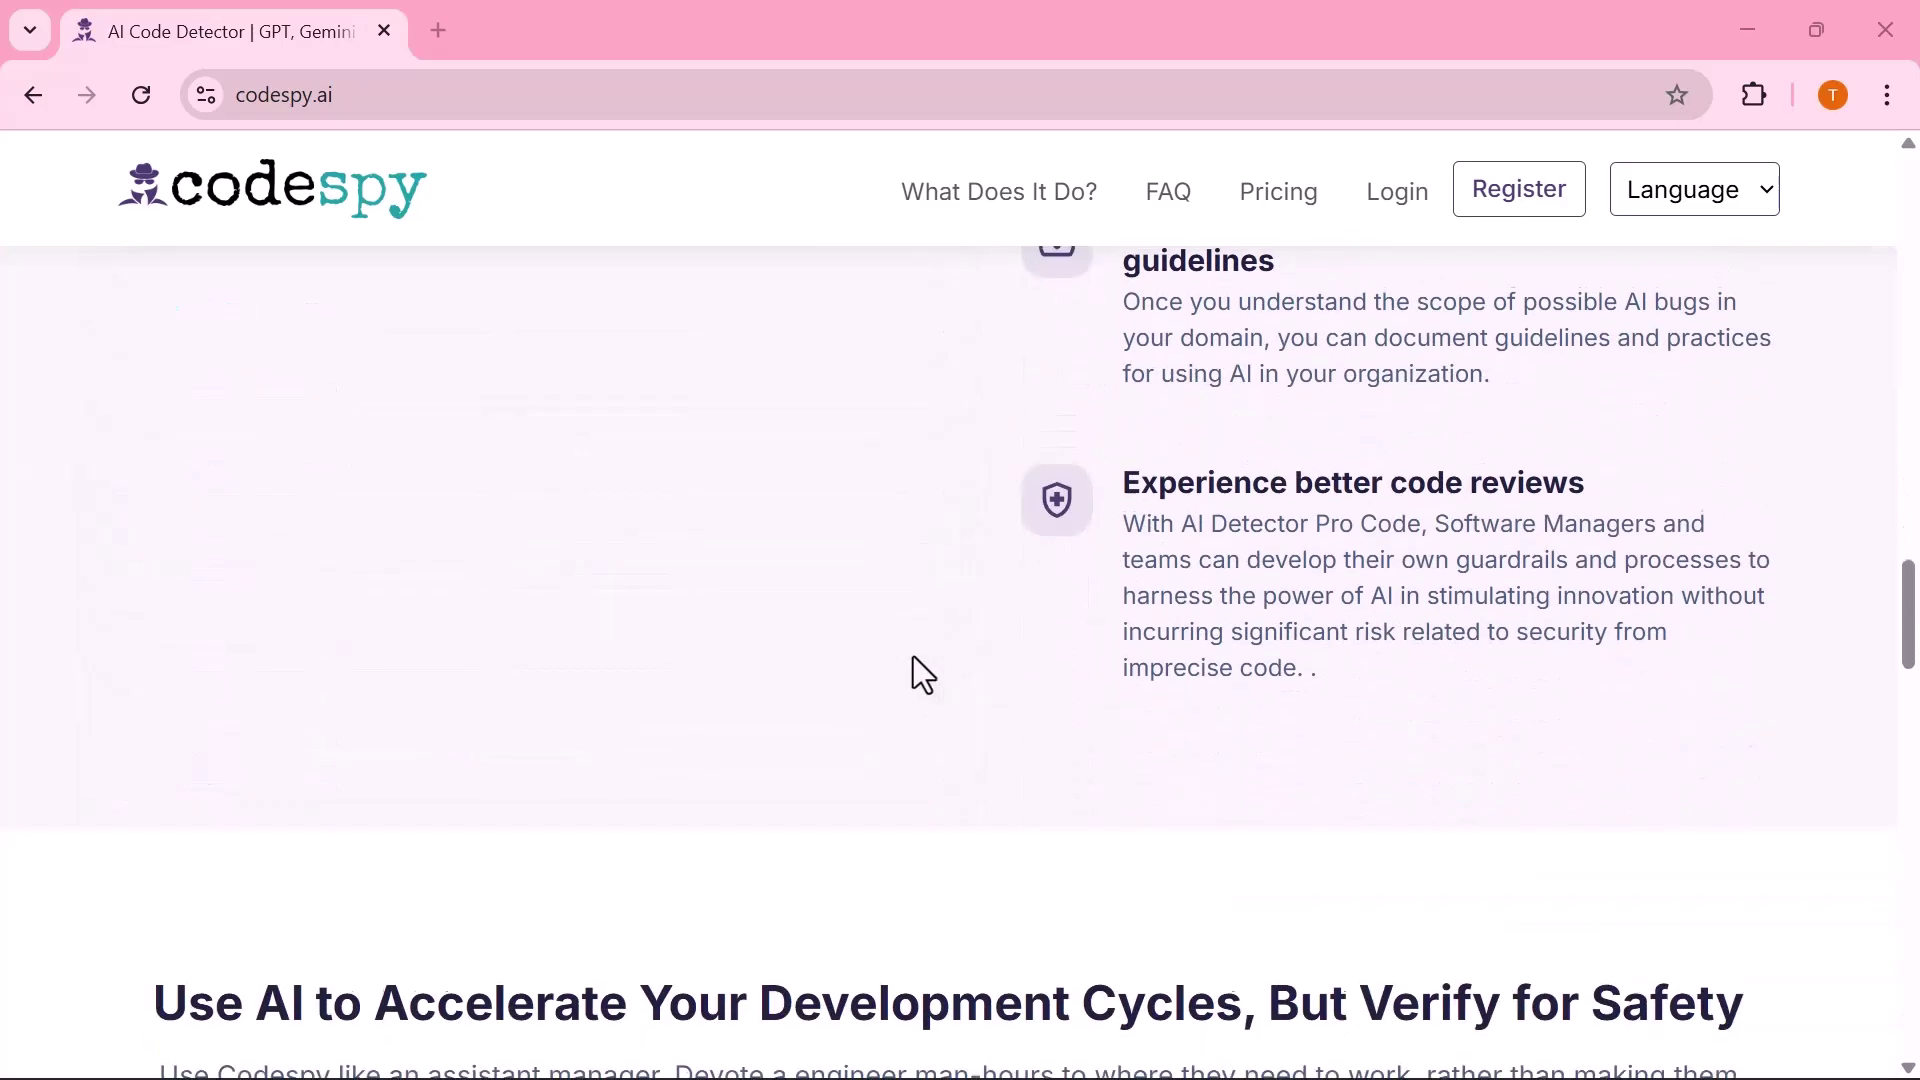
scroll(913, 660, "down", 8)
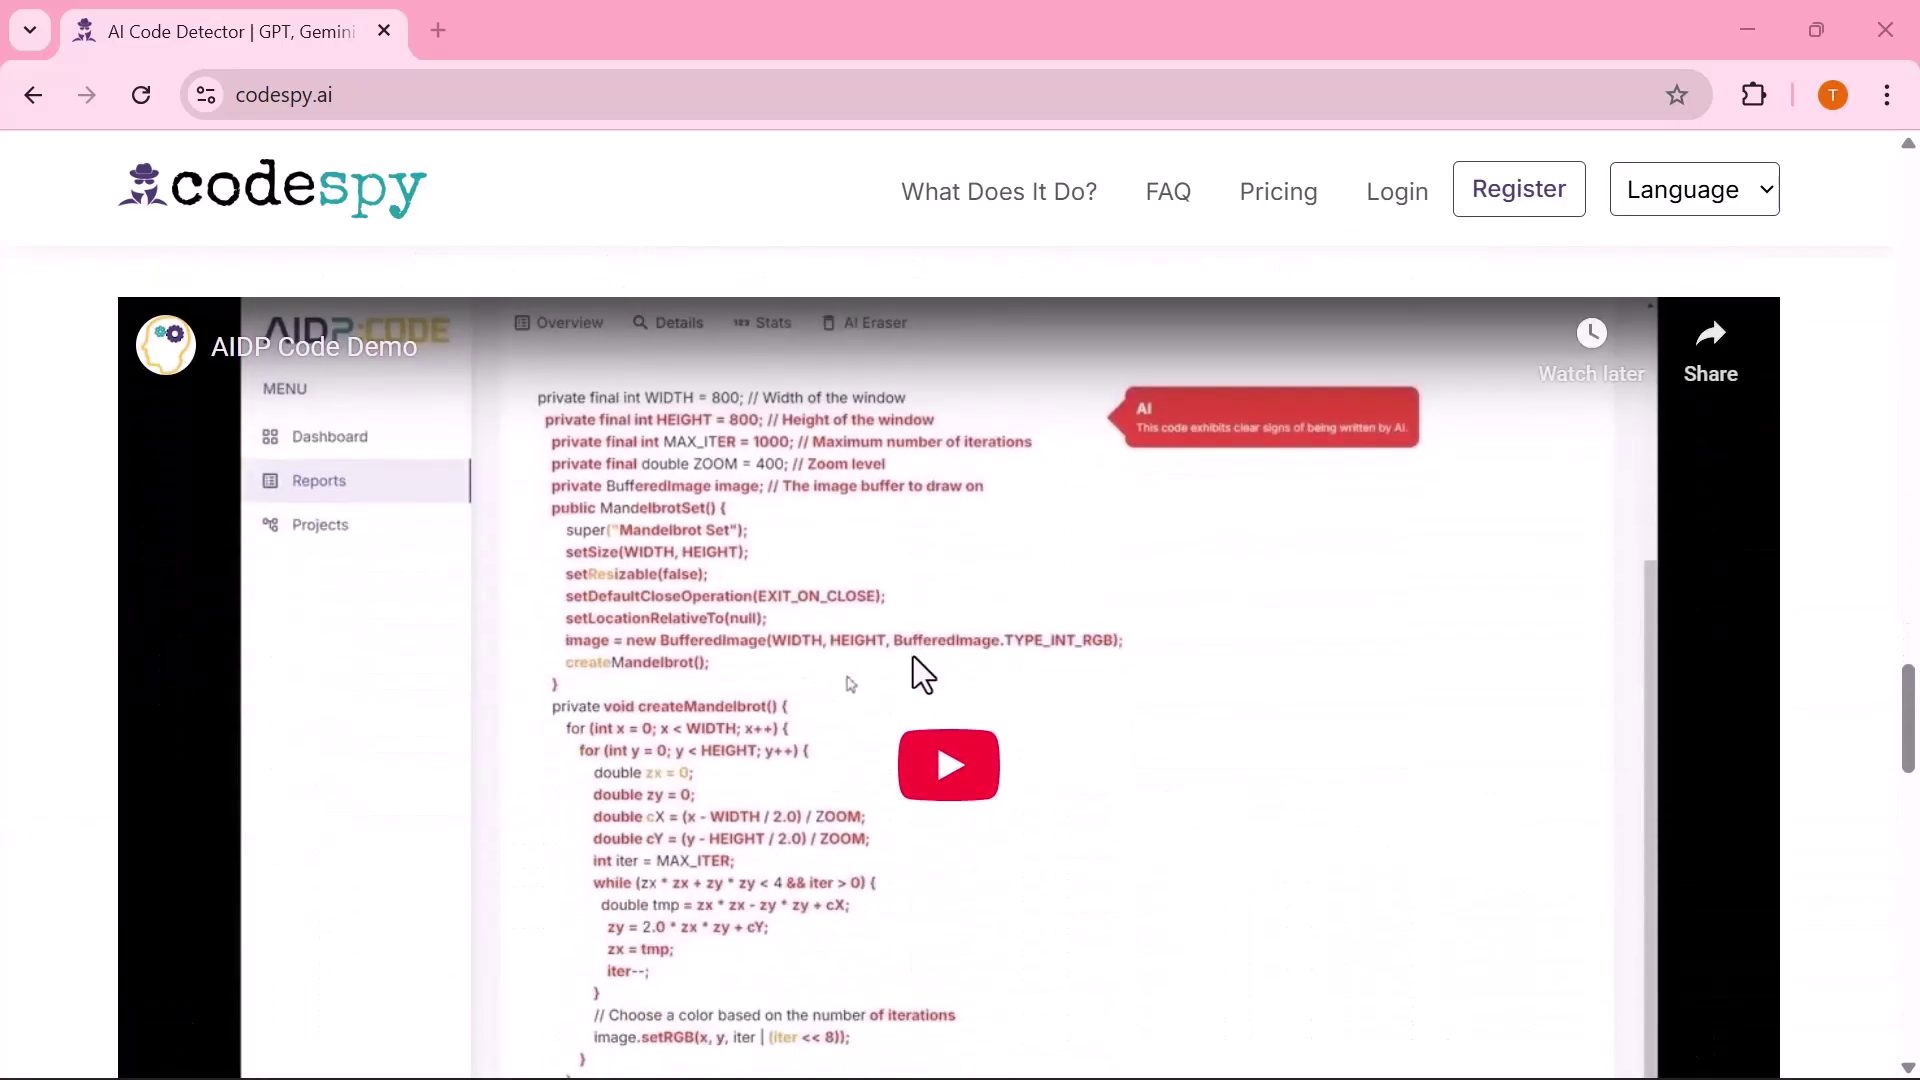
scroll(914, 658, "down", 11)
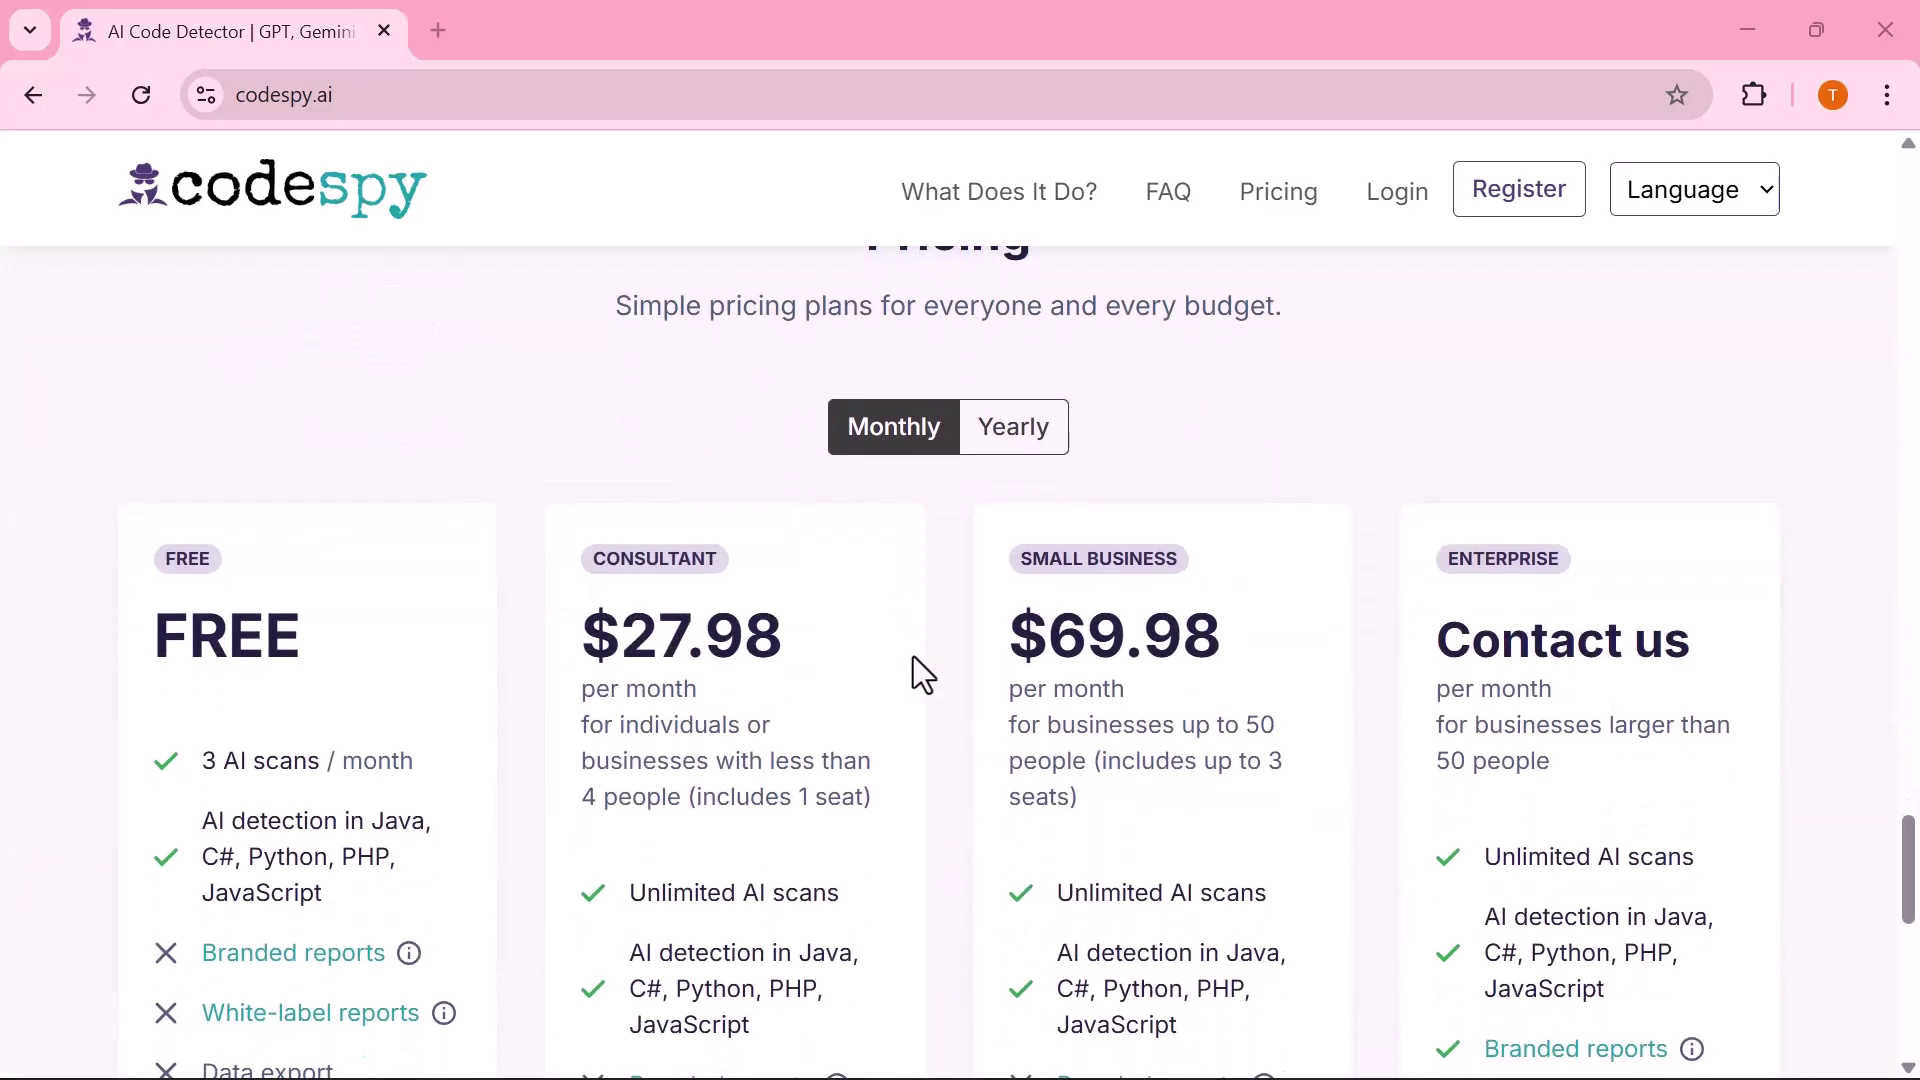
scroll(913, 656, "down", 2)
scroll(913, 658, "down", 1)
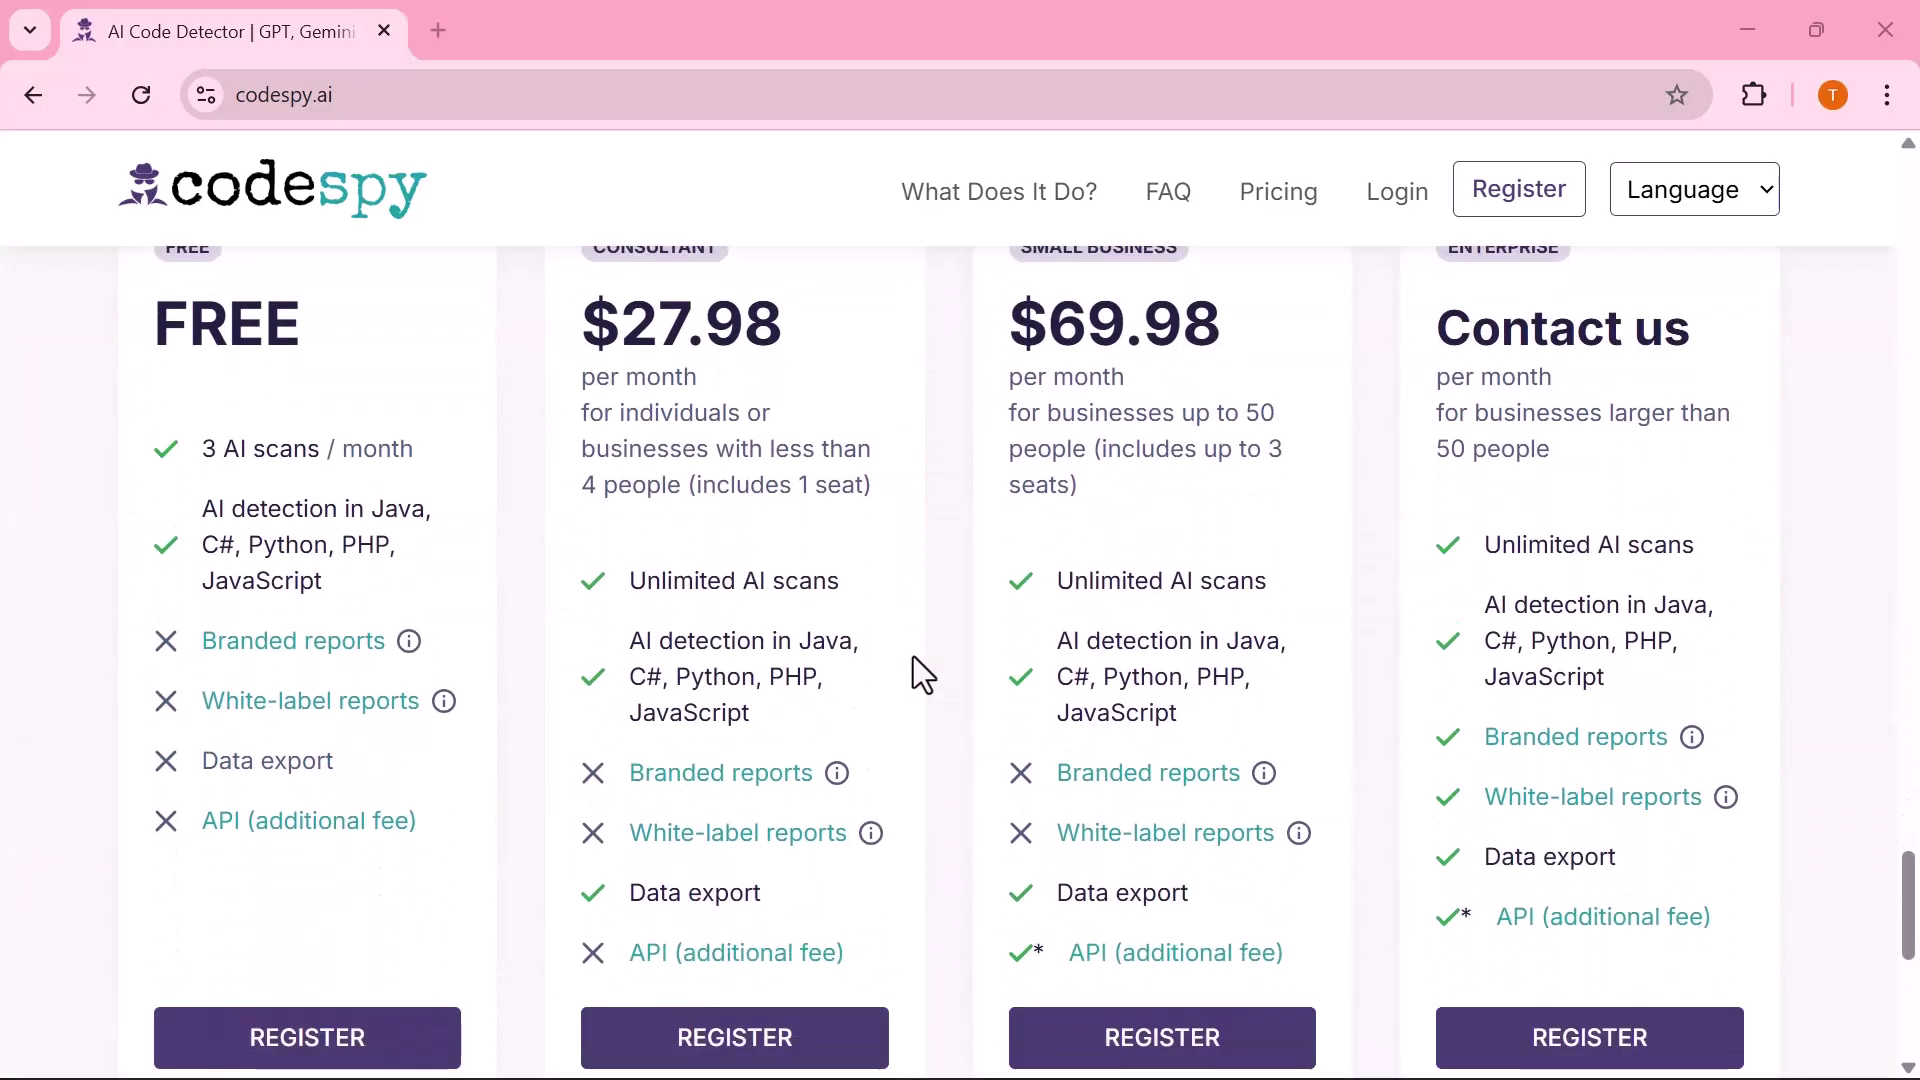
scroll(913, 658, "down", 6)
scroll(913, 658, "up", 20)
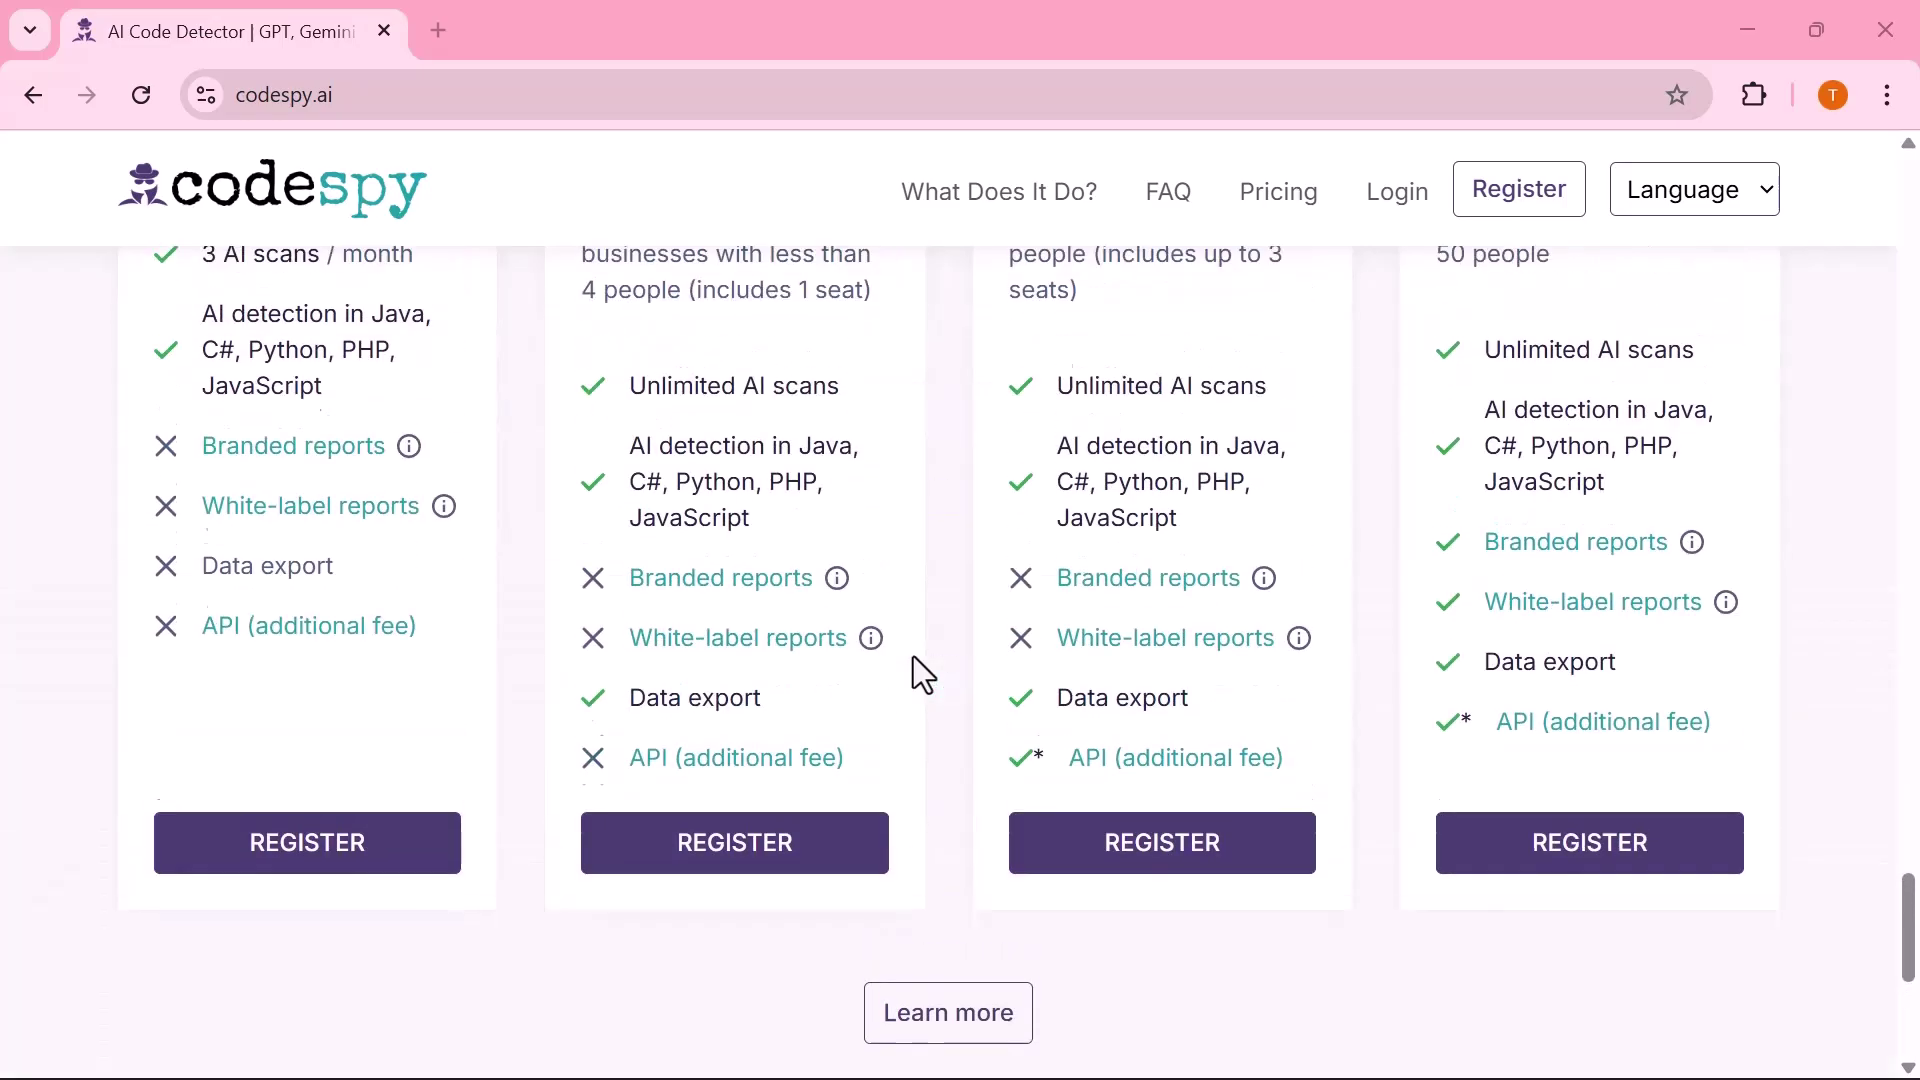
scroll(914, 656, "up", 10)
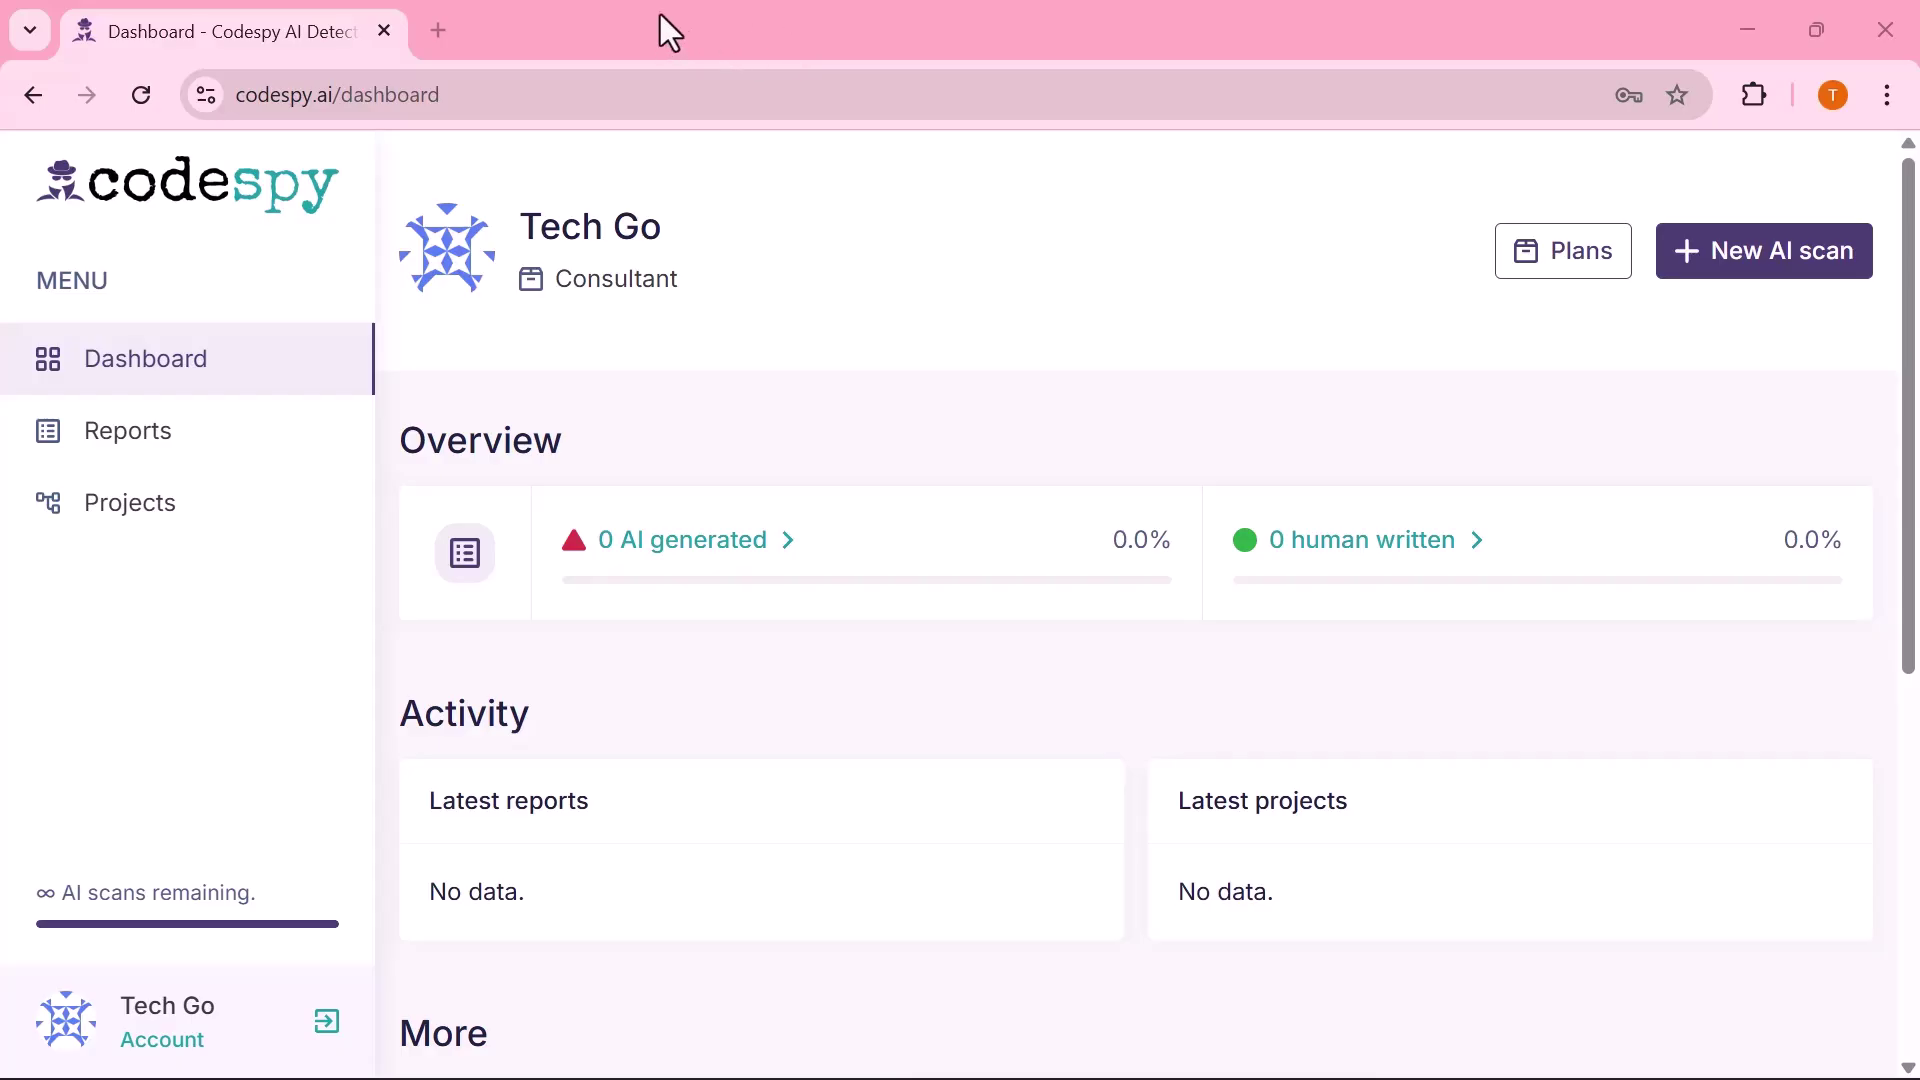
scroll(820, 384, "down", 6)
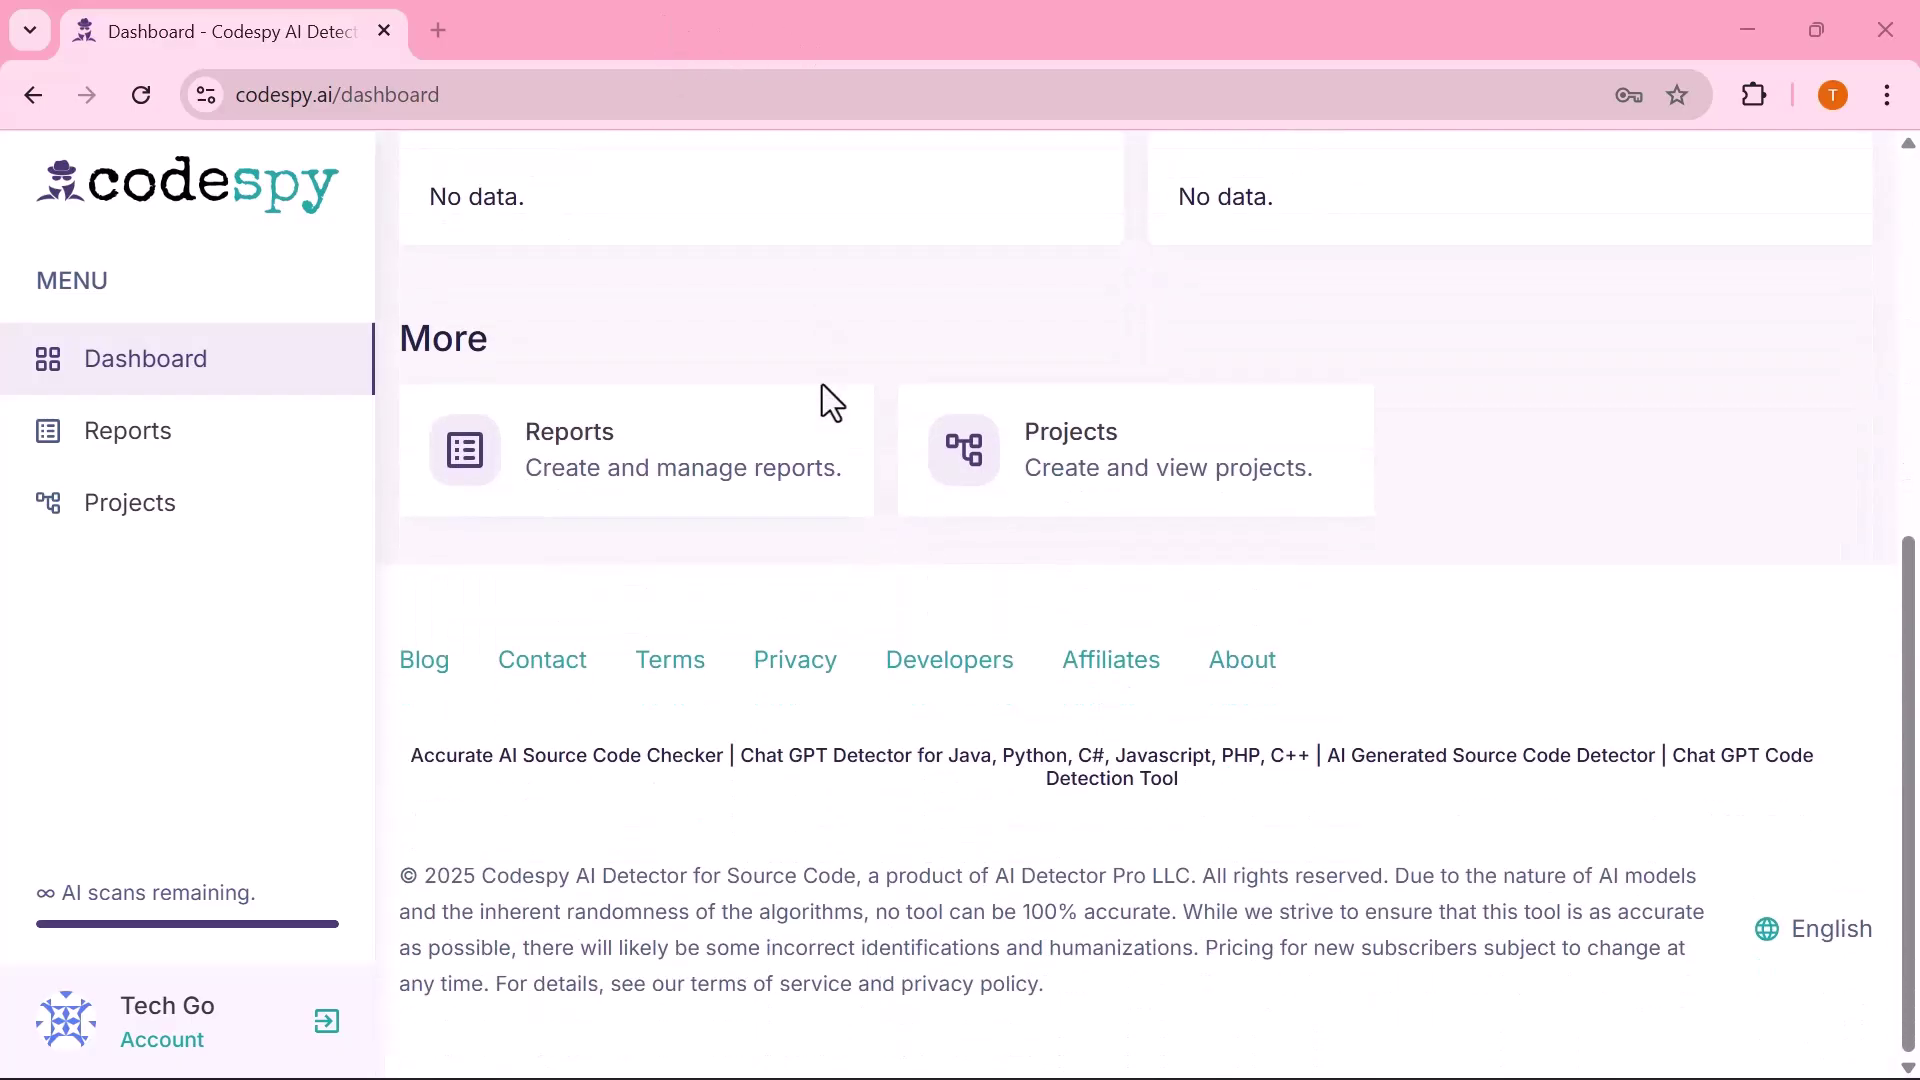
scroll(822, 384, "up", 7)
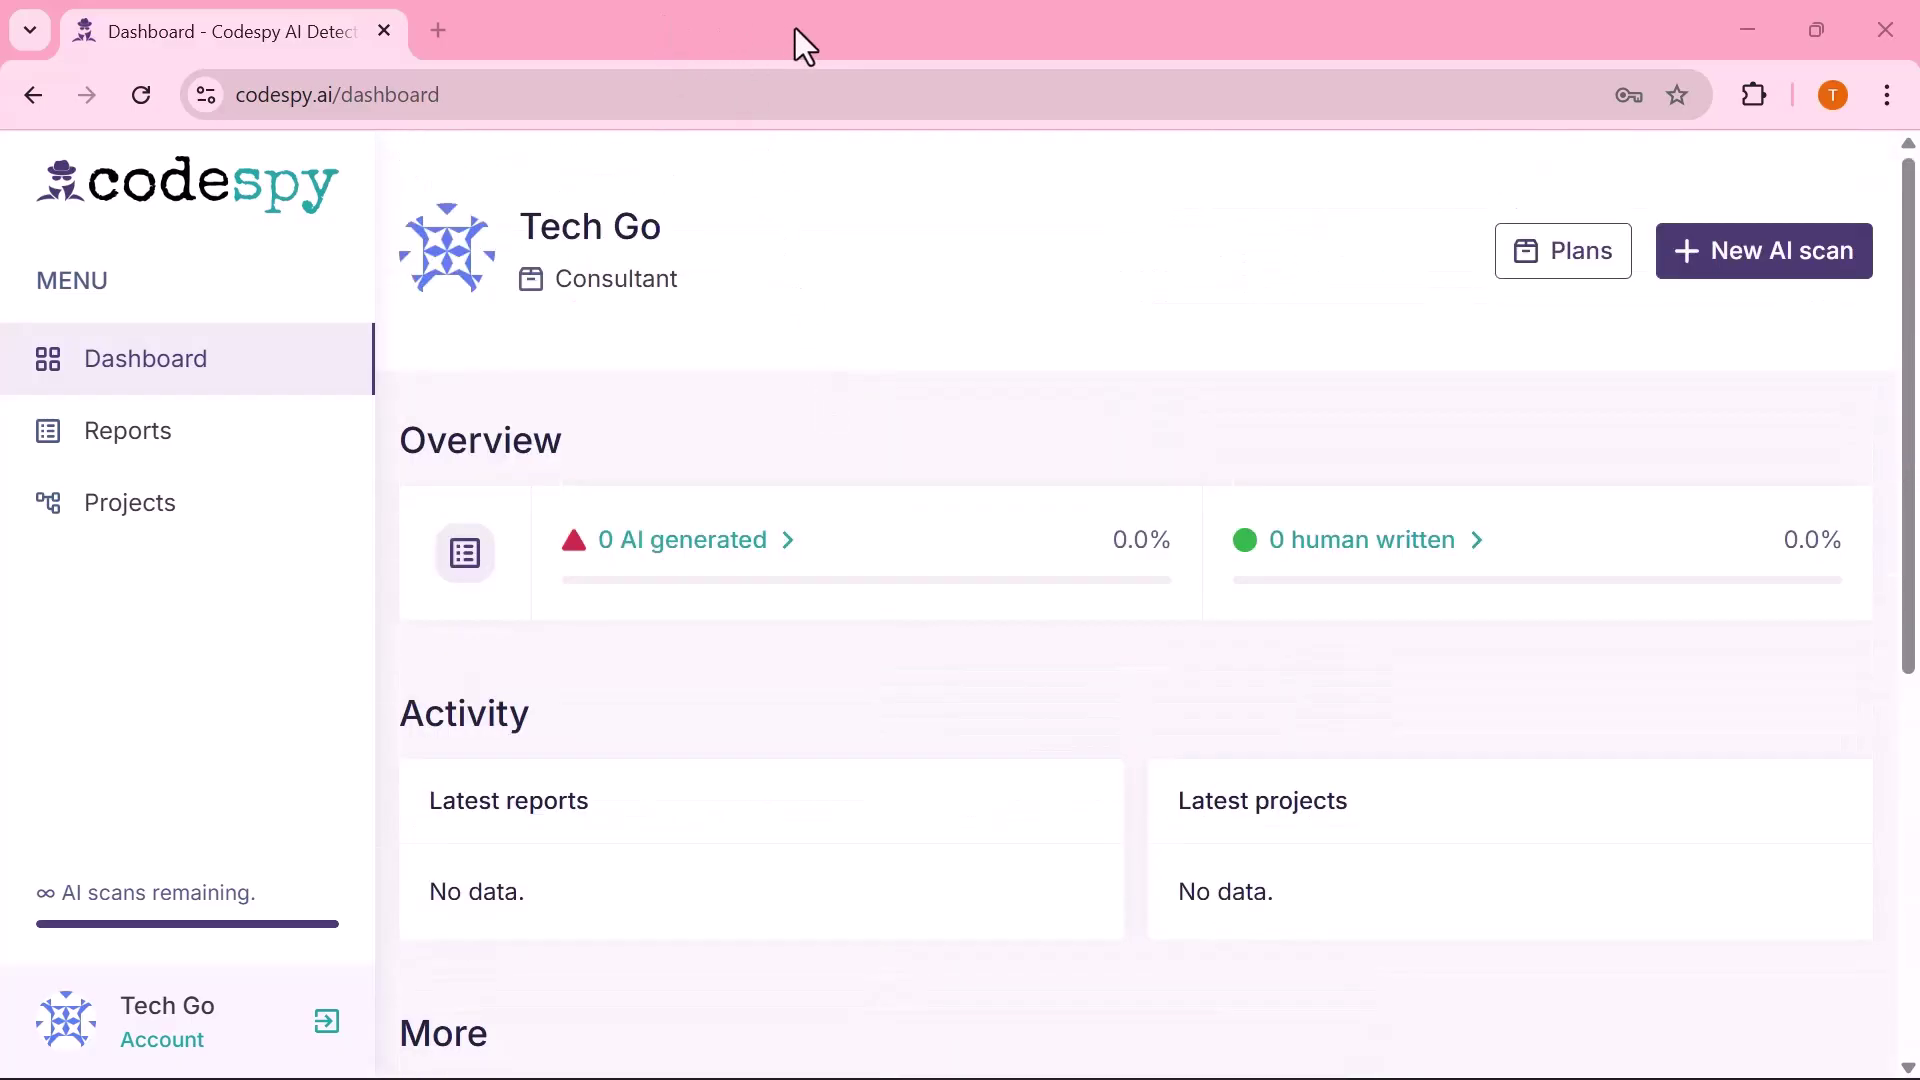
scroll(822, 384, "down", 6)
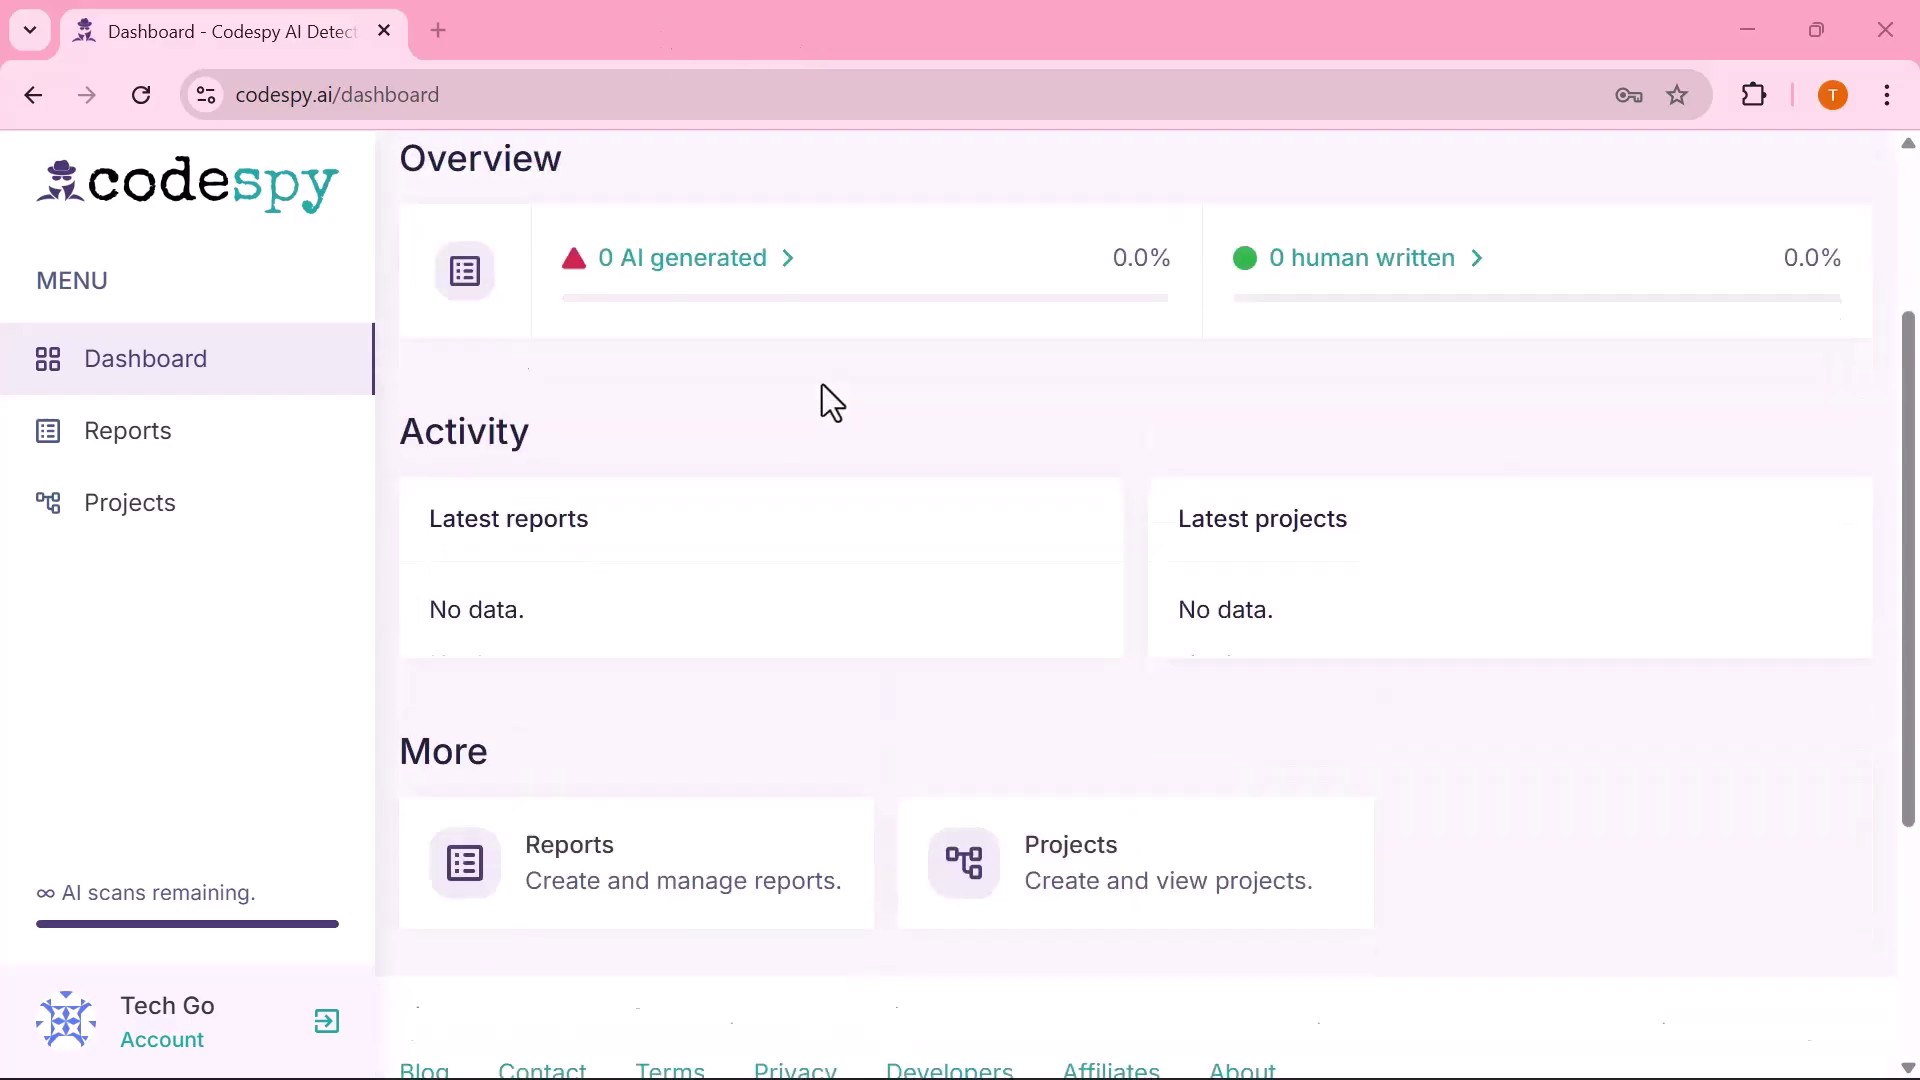
scroll(821, 384, "up", 7)
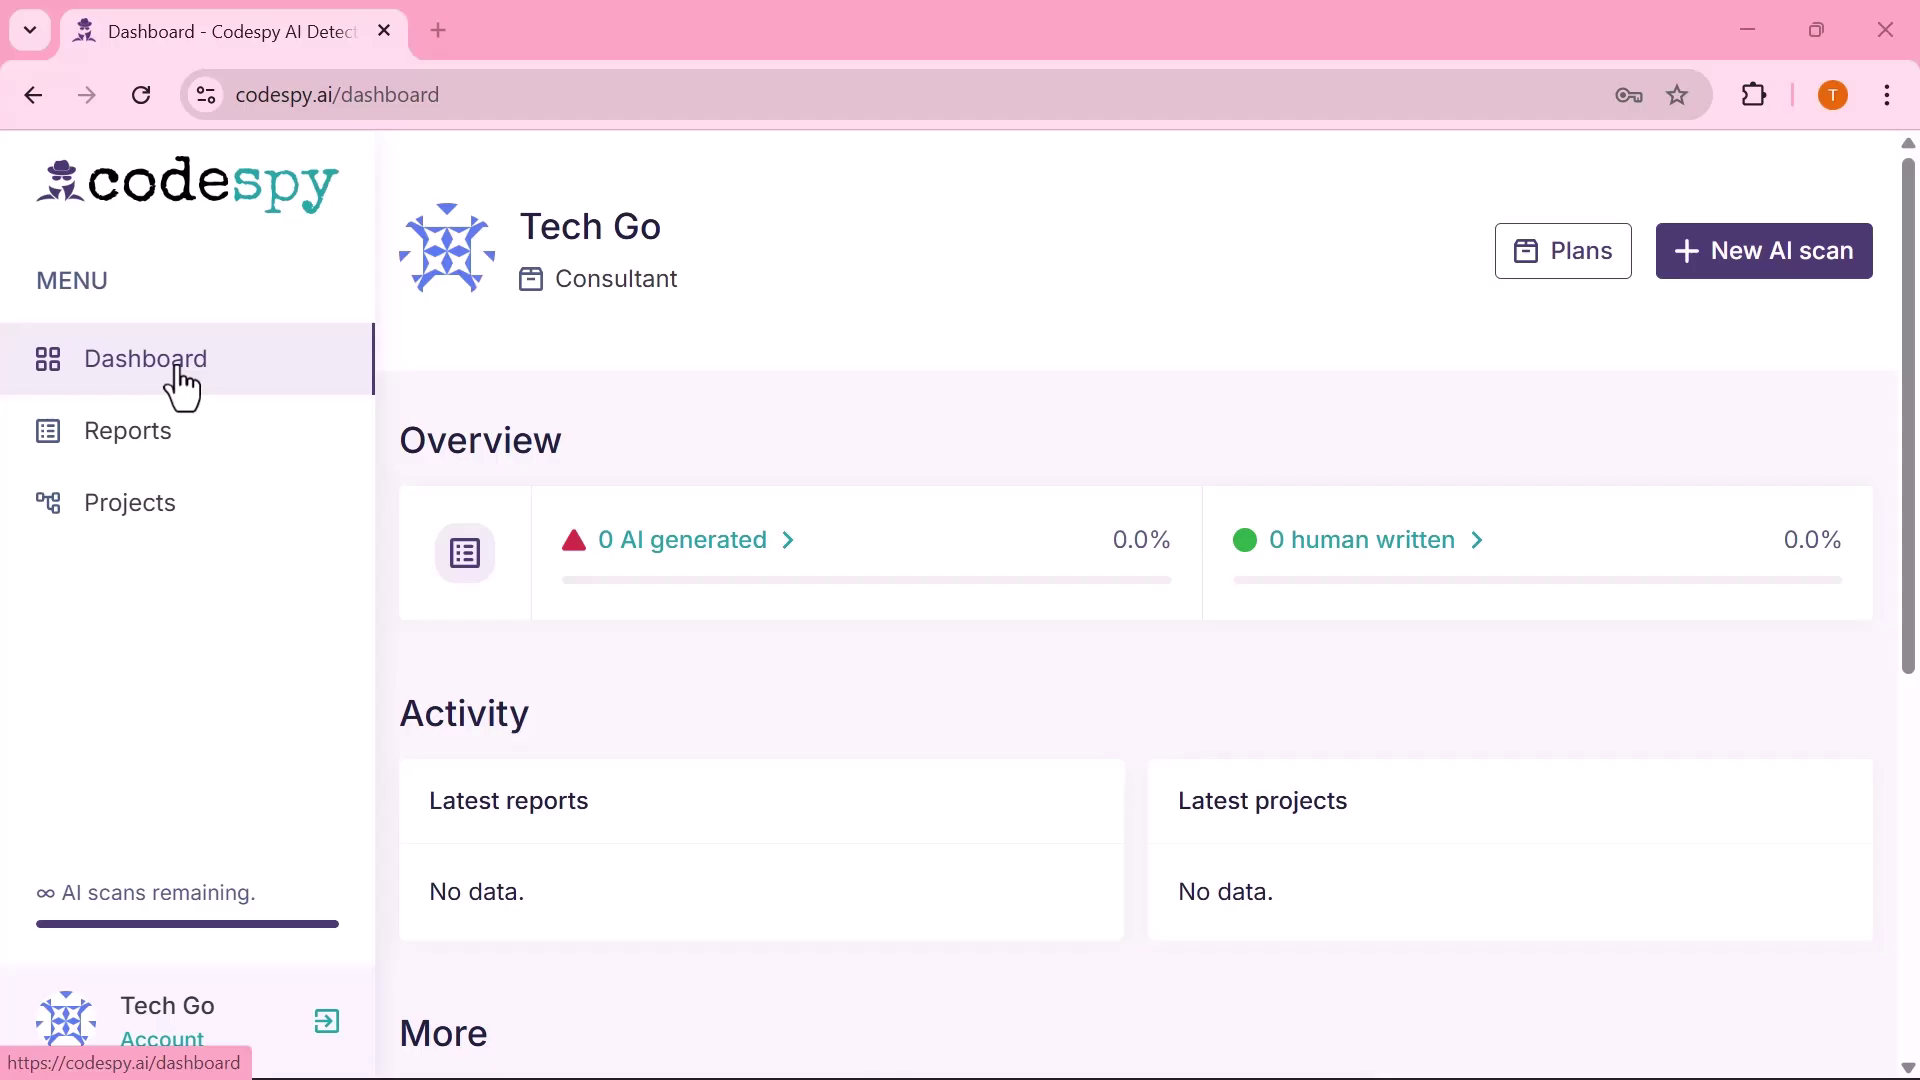
Step: Check the Reports page's language list and the Projects page, then focus the empty code box
left_click(175, 466)
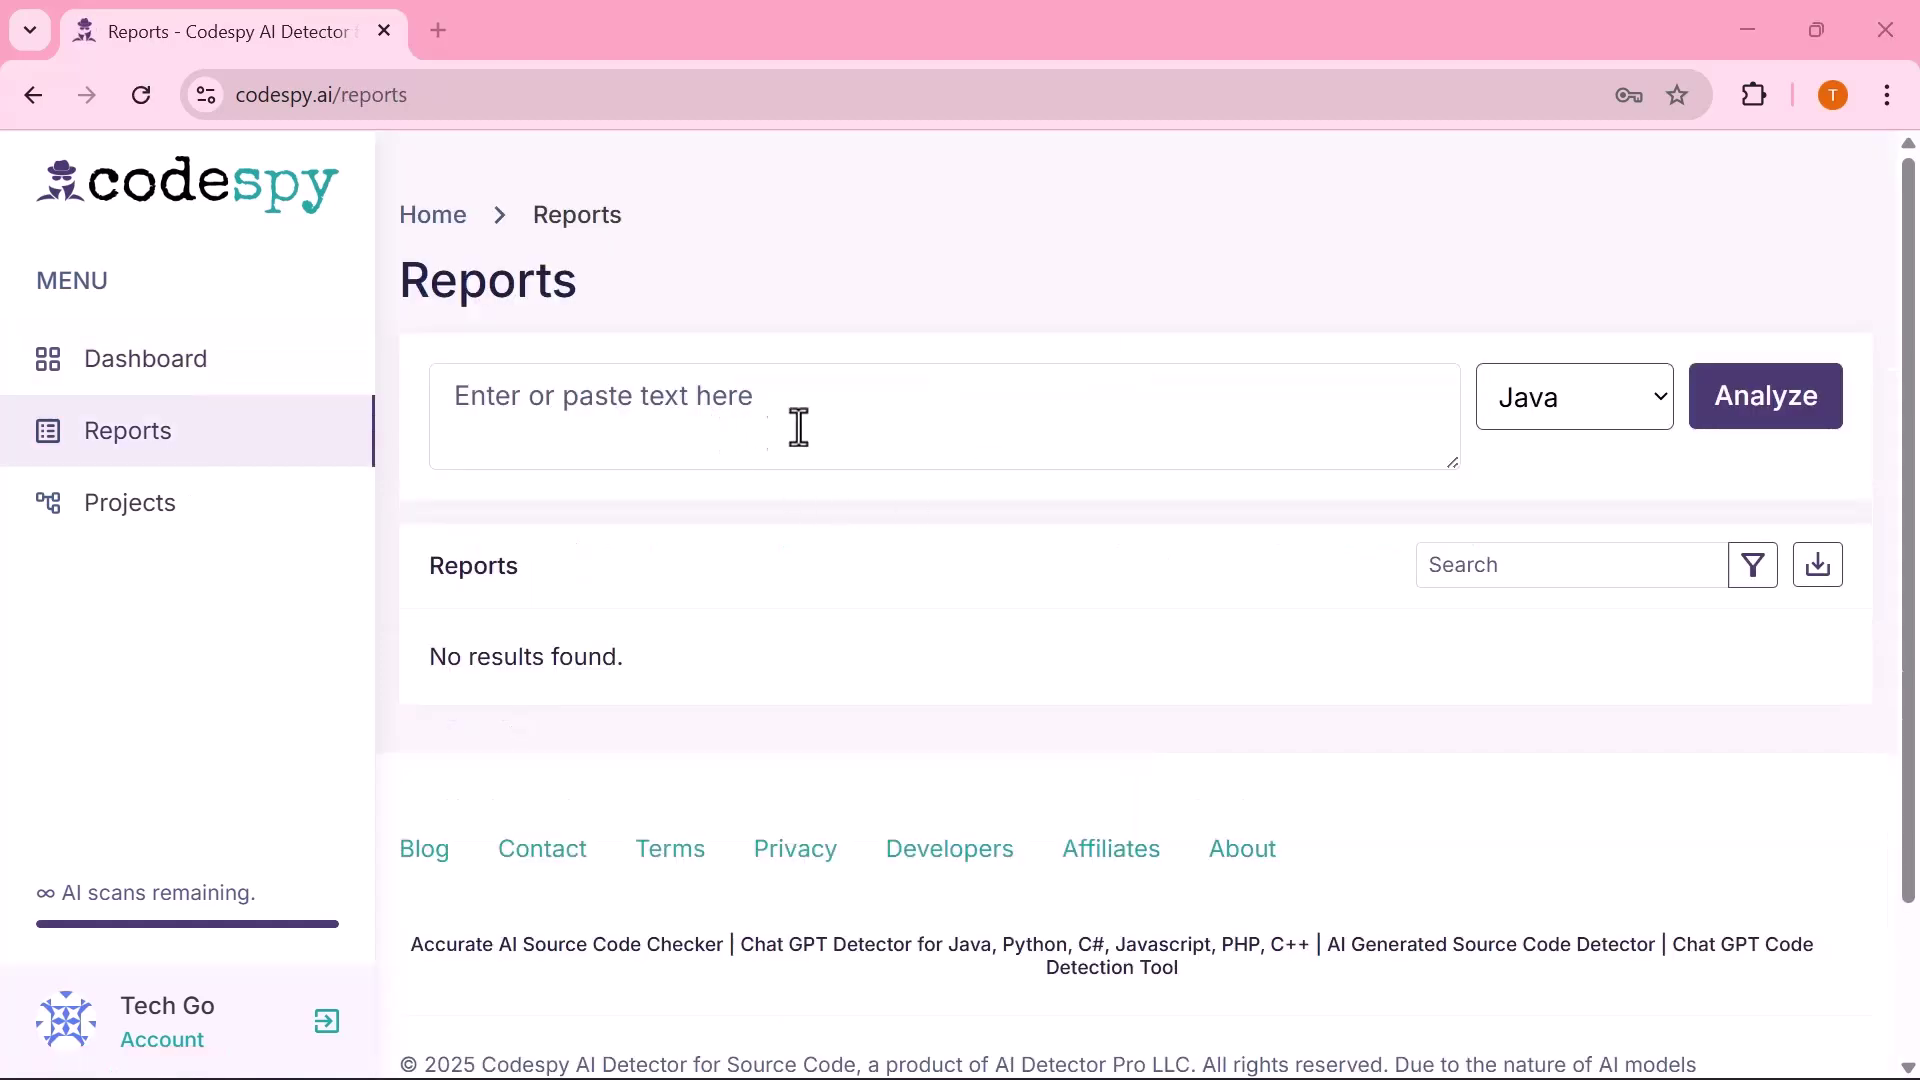
left_click(1660, 398)
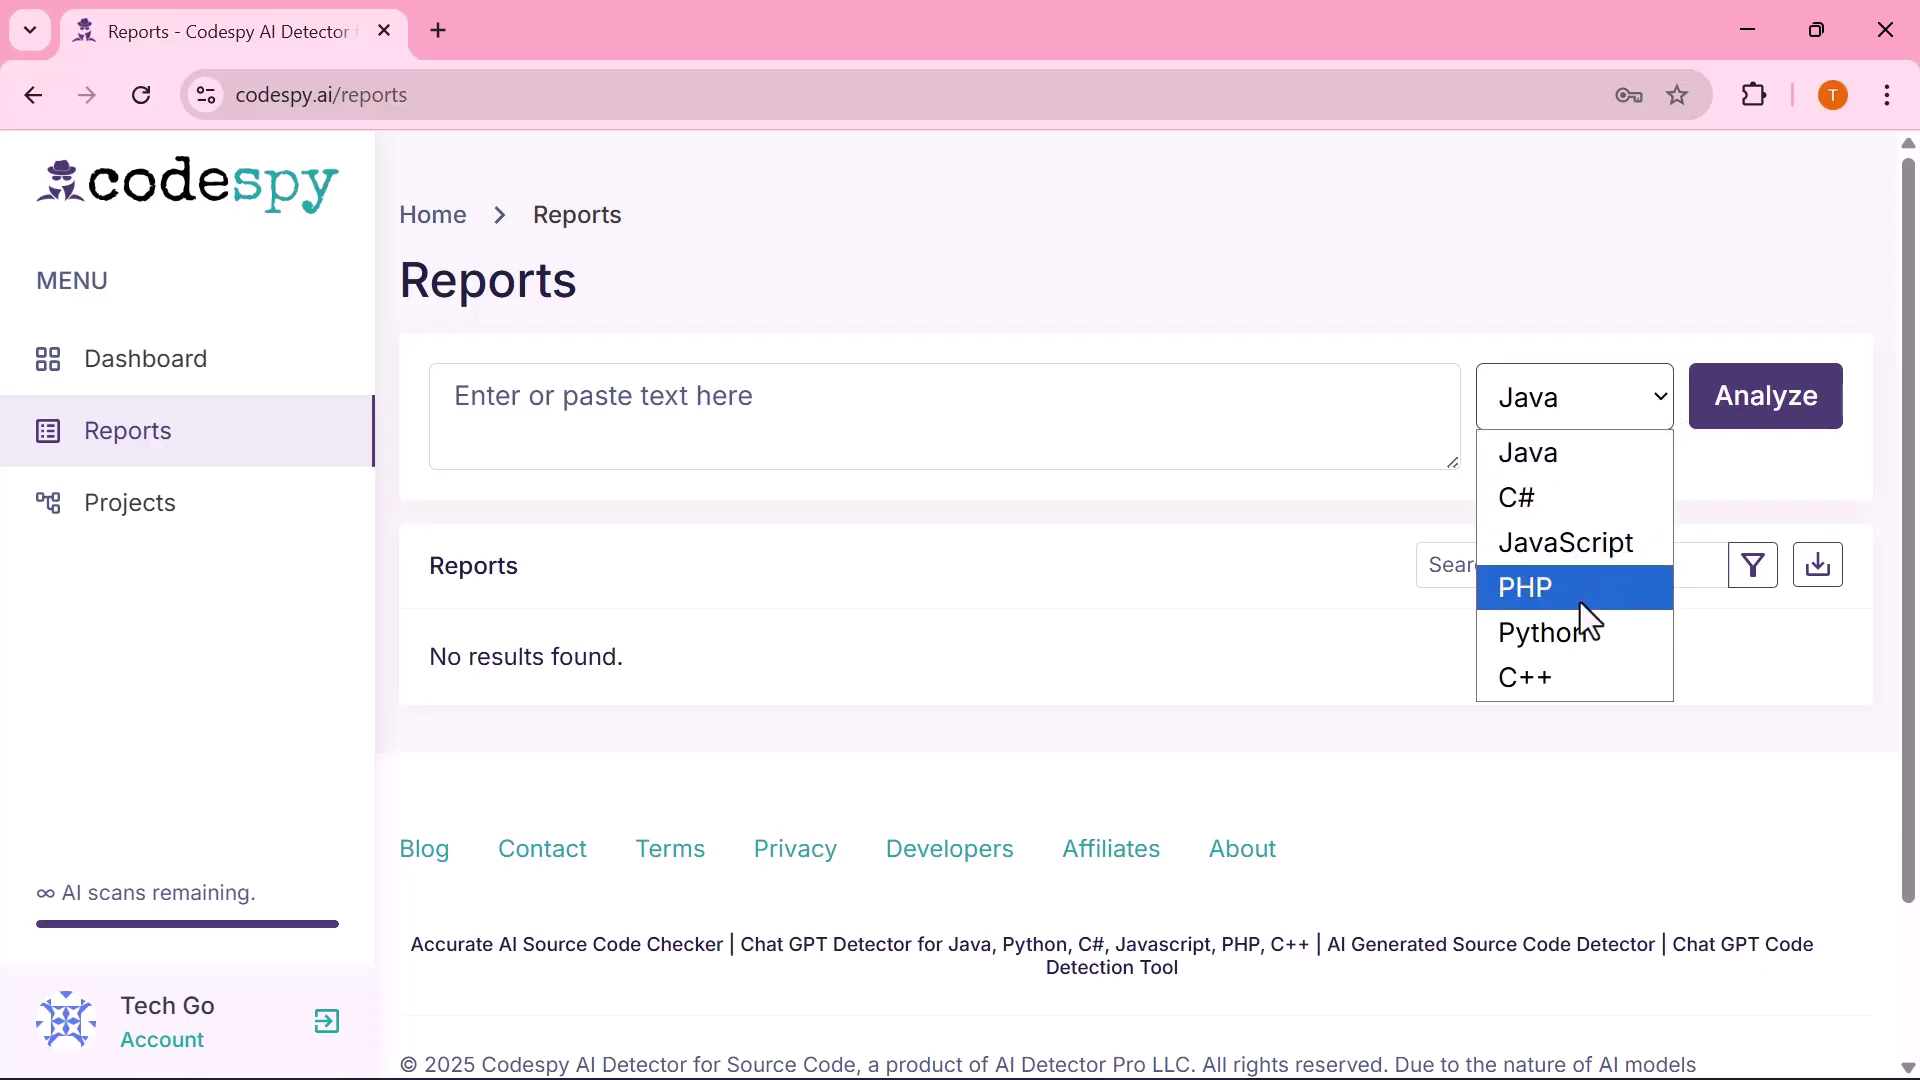
left_click(140, 505)
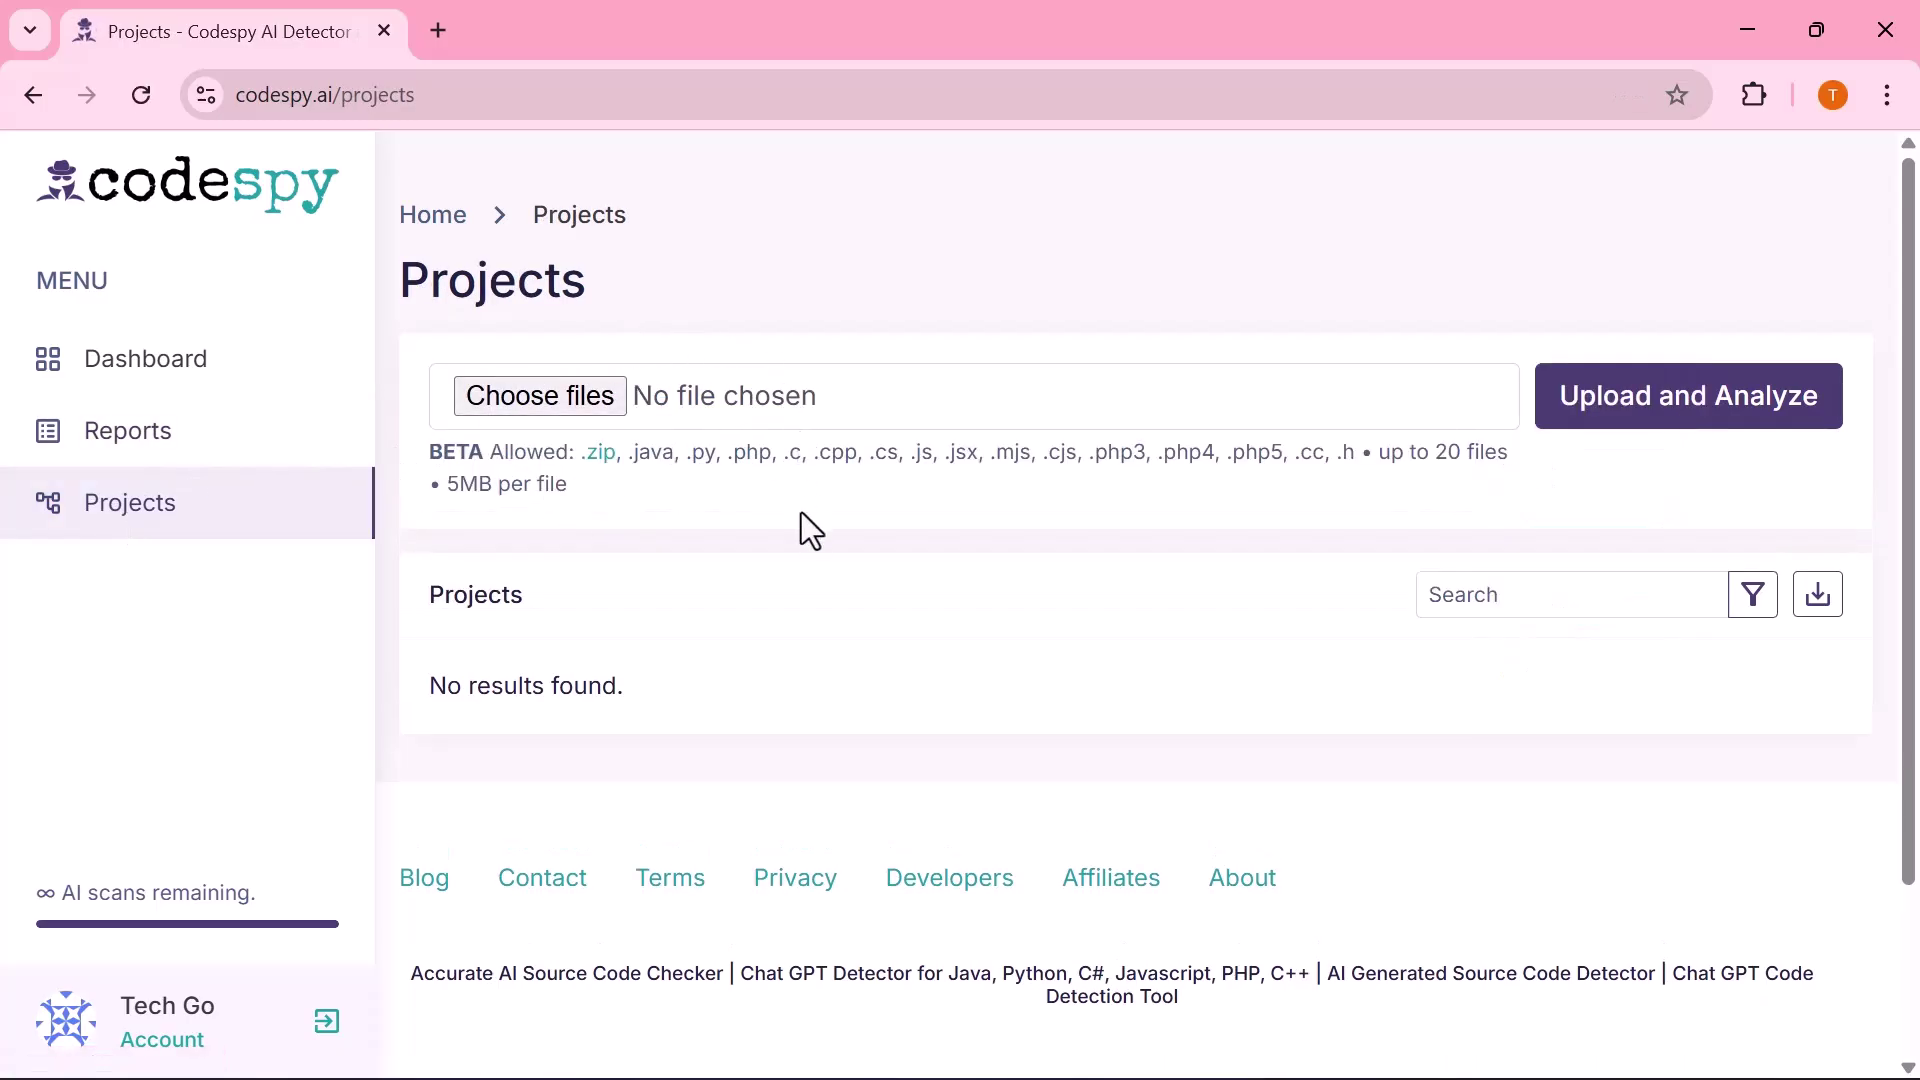
scroll(806, 522, "down", 2)
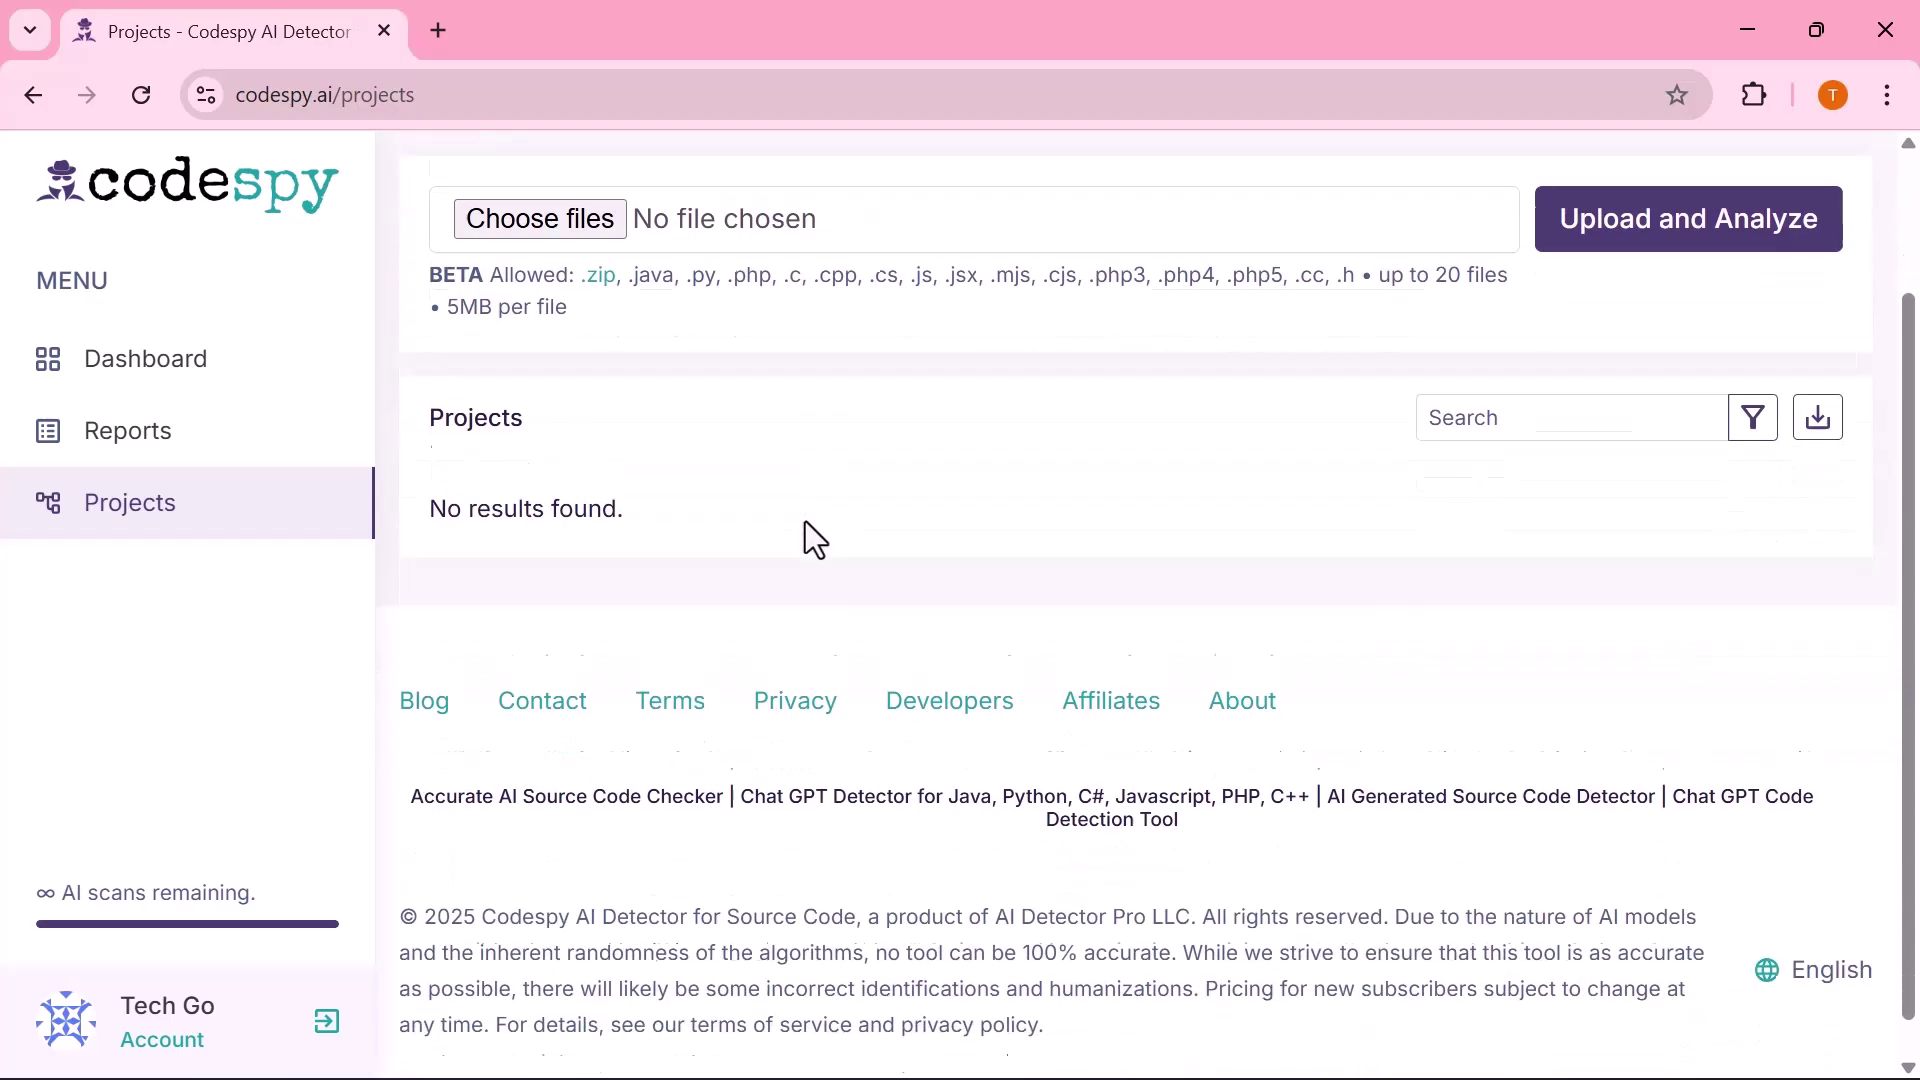
scroll(806, 522, "up", 2)
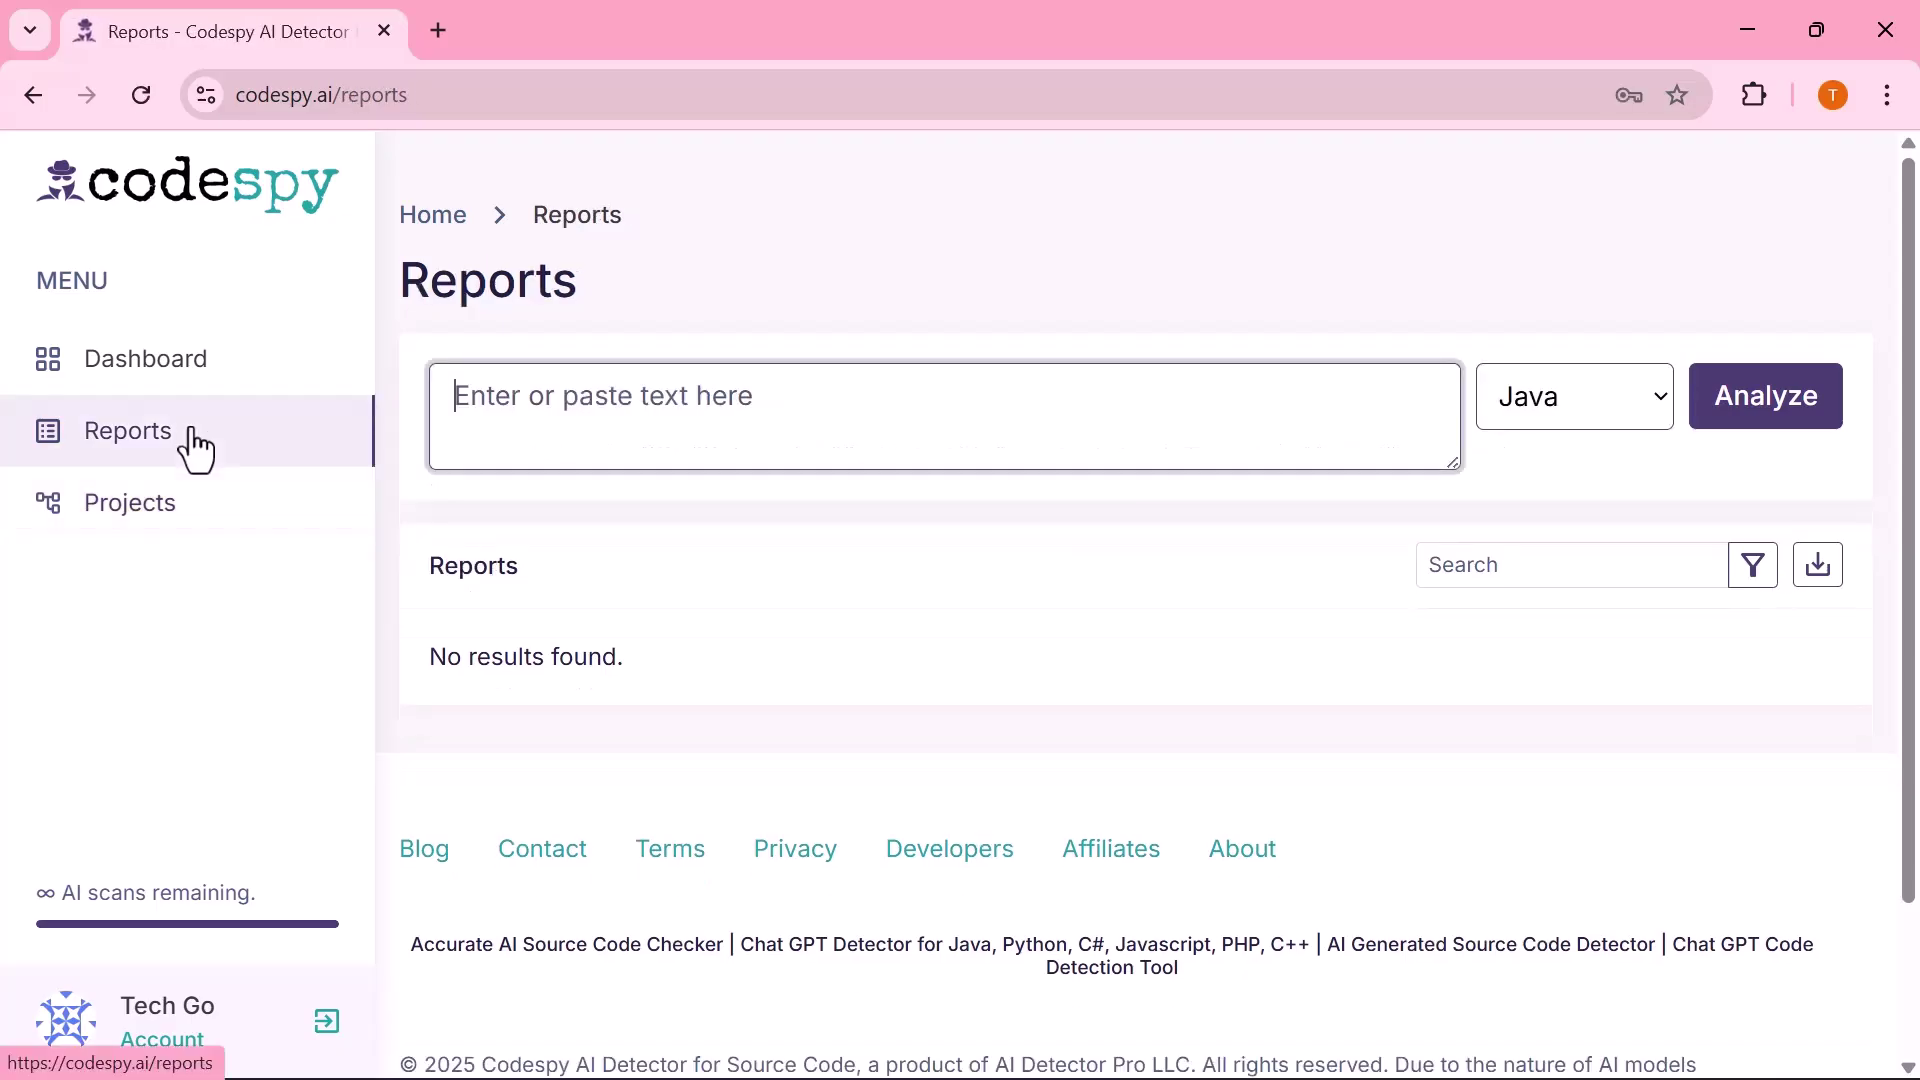
left_click(526, 410)
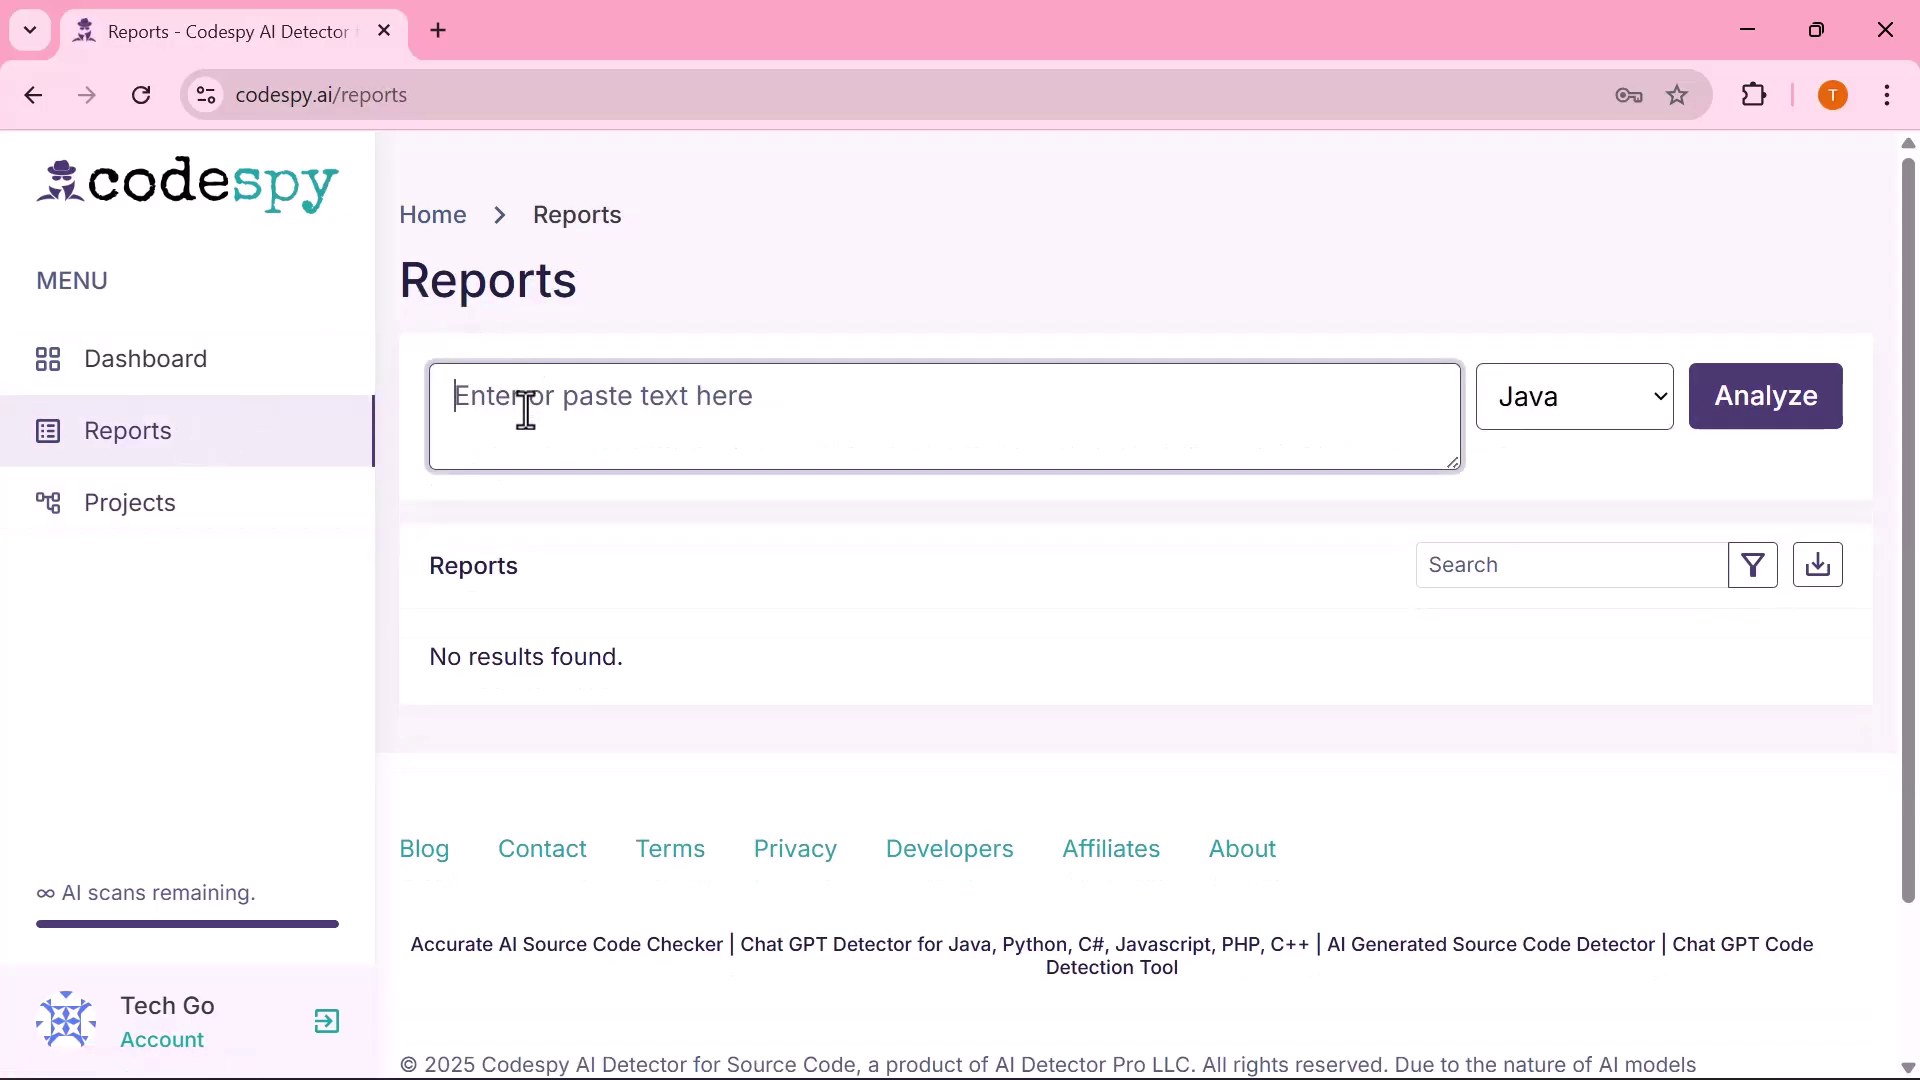
Step: Copy the Java calculator code from the ChatGPT chat and return to Codespy's Reports page
key("alt+Tab")
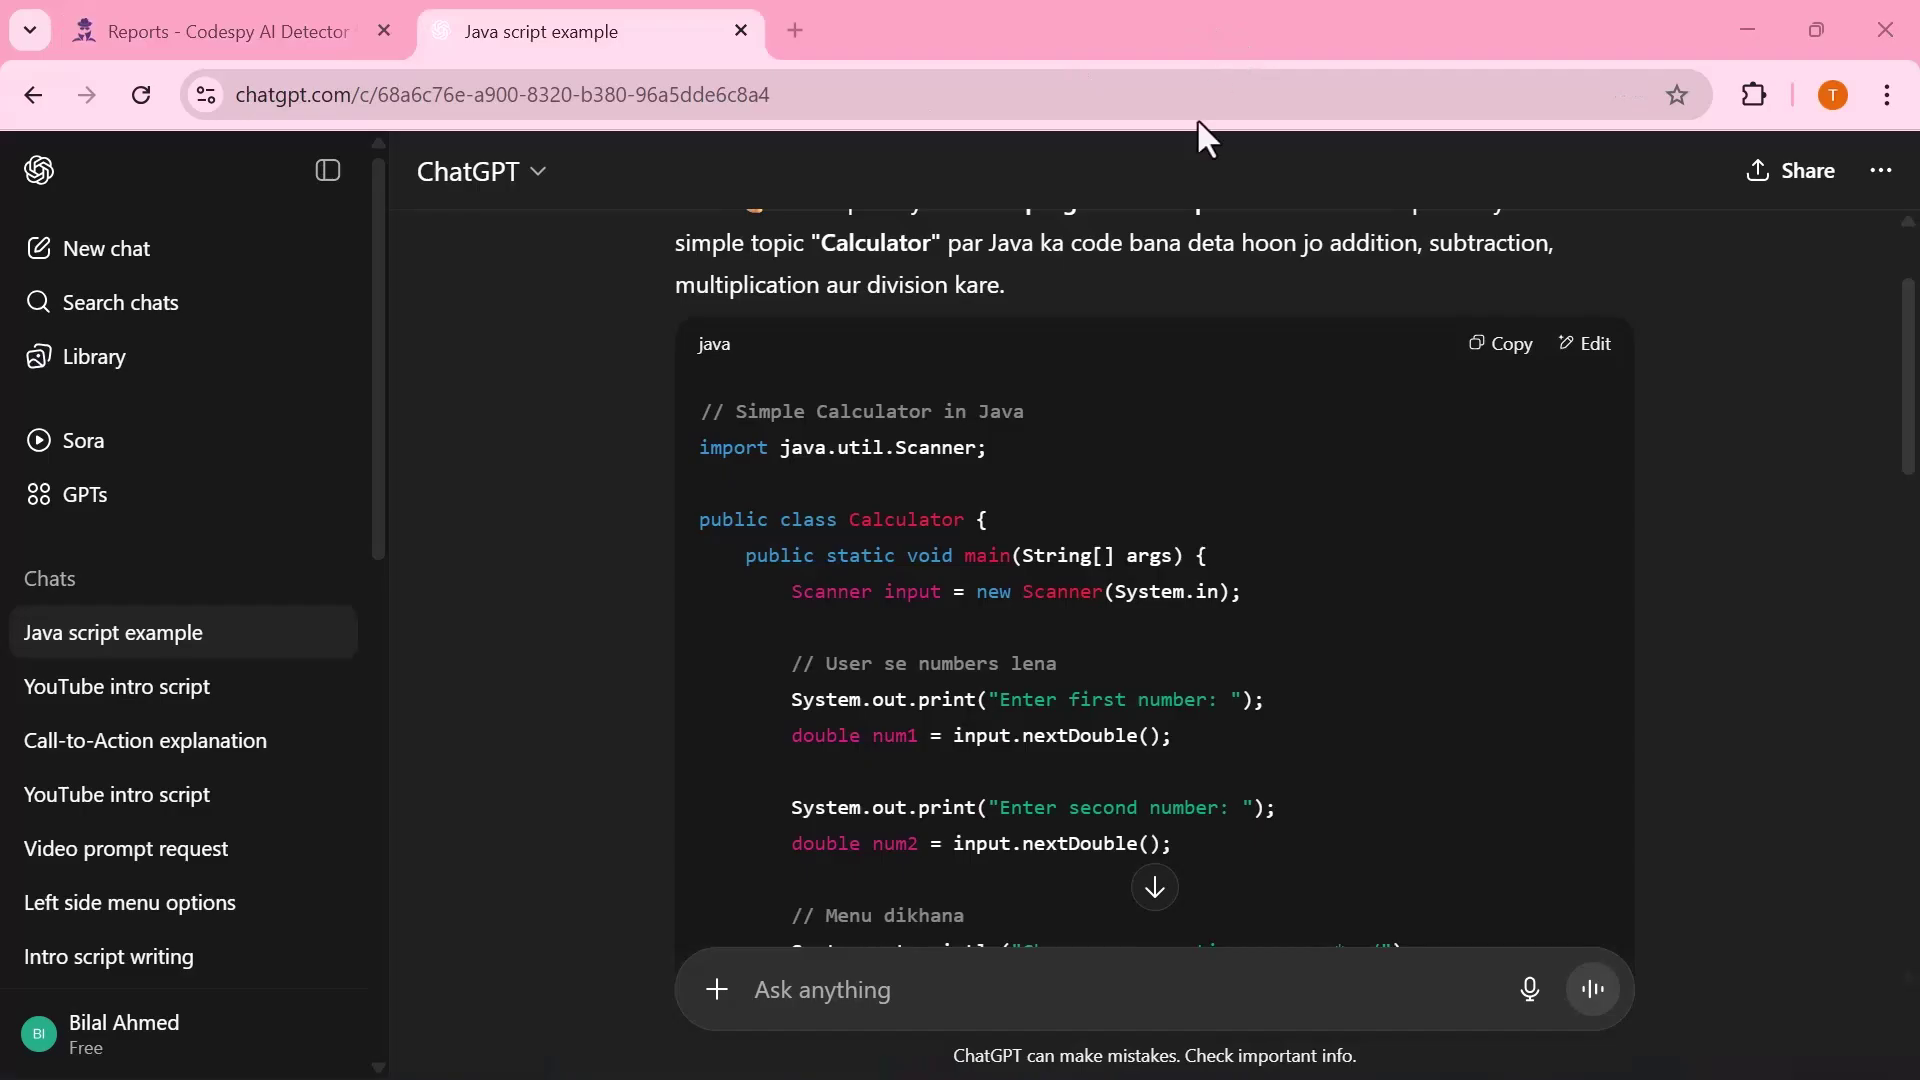
scroll(1058, 513, "down", 7)
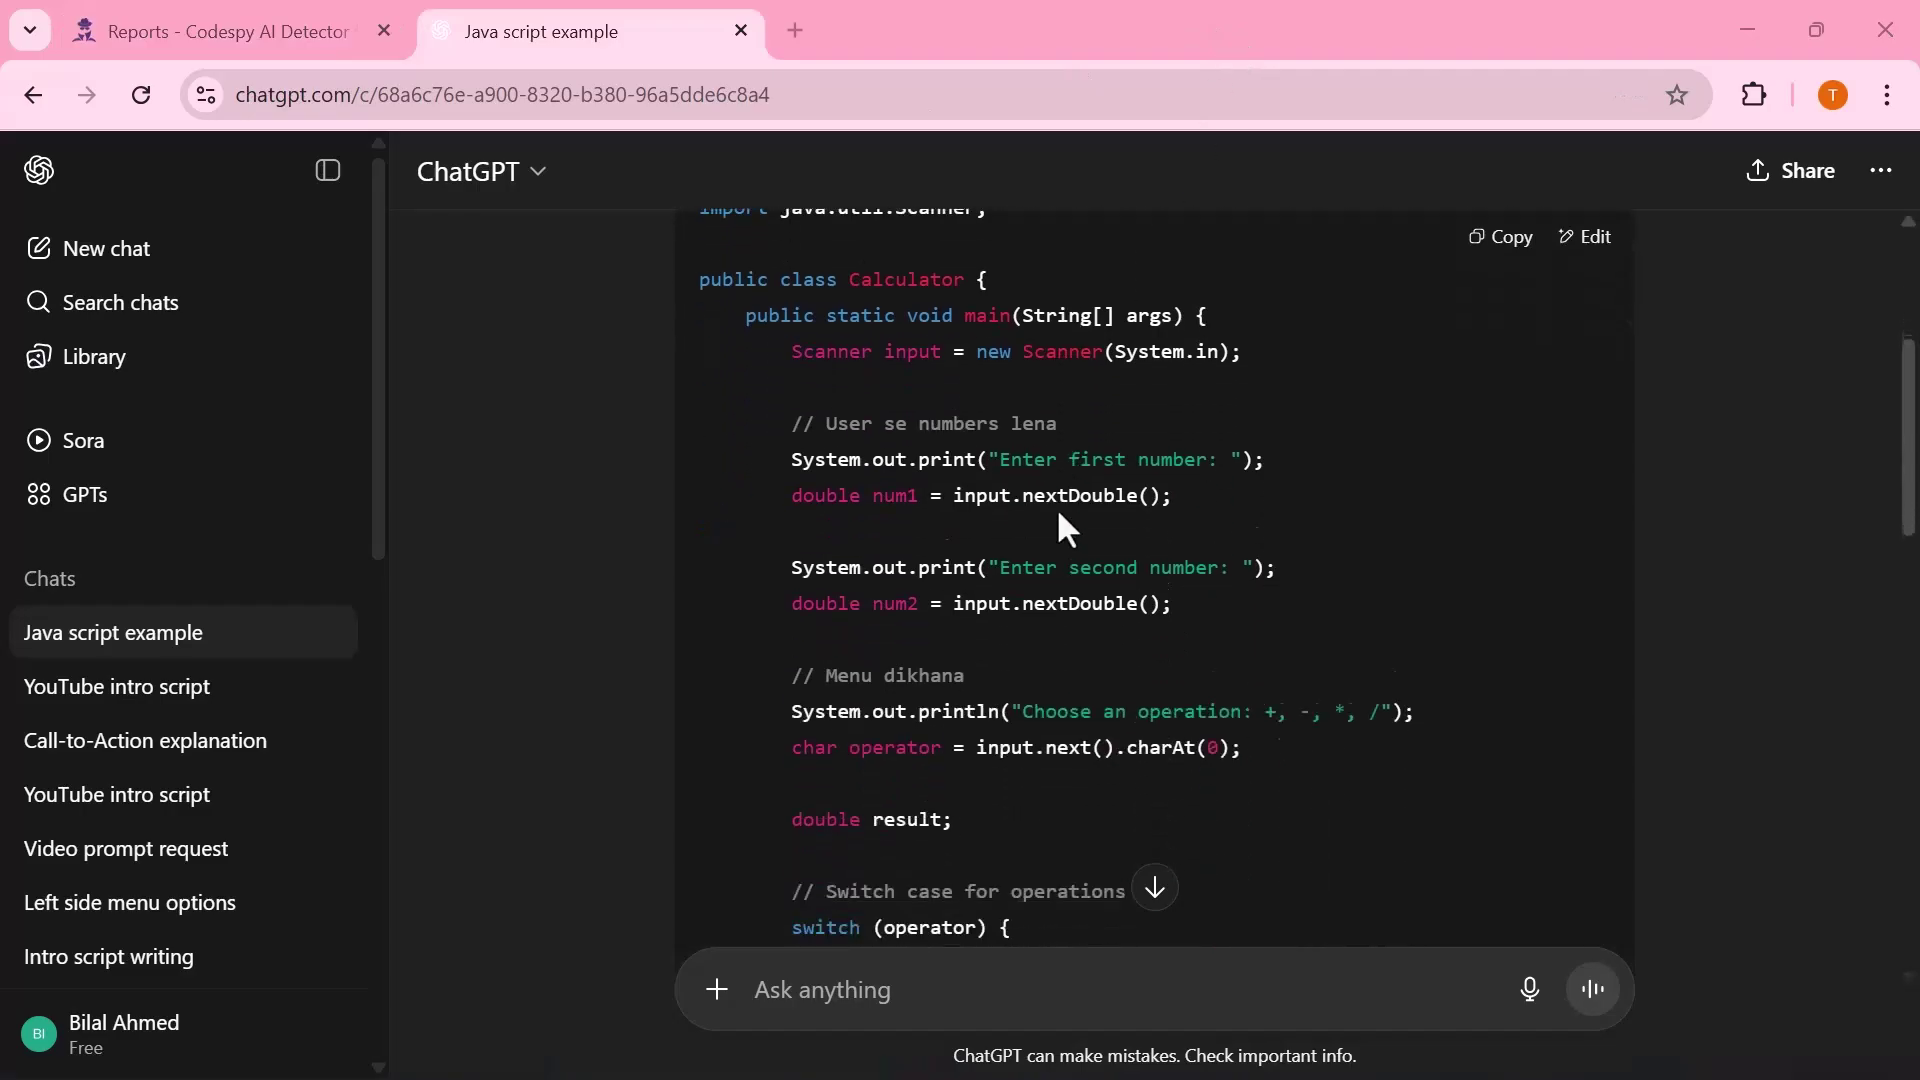
scroll(1058, 513, "down", 9)
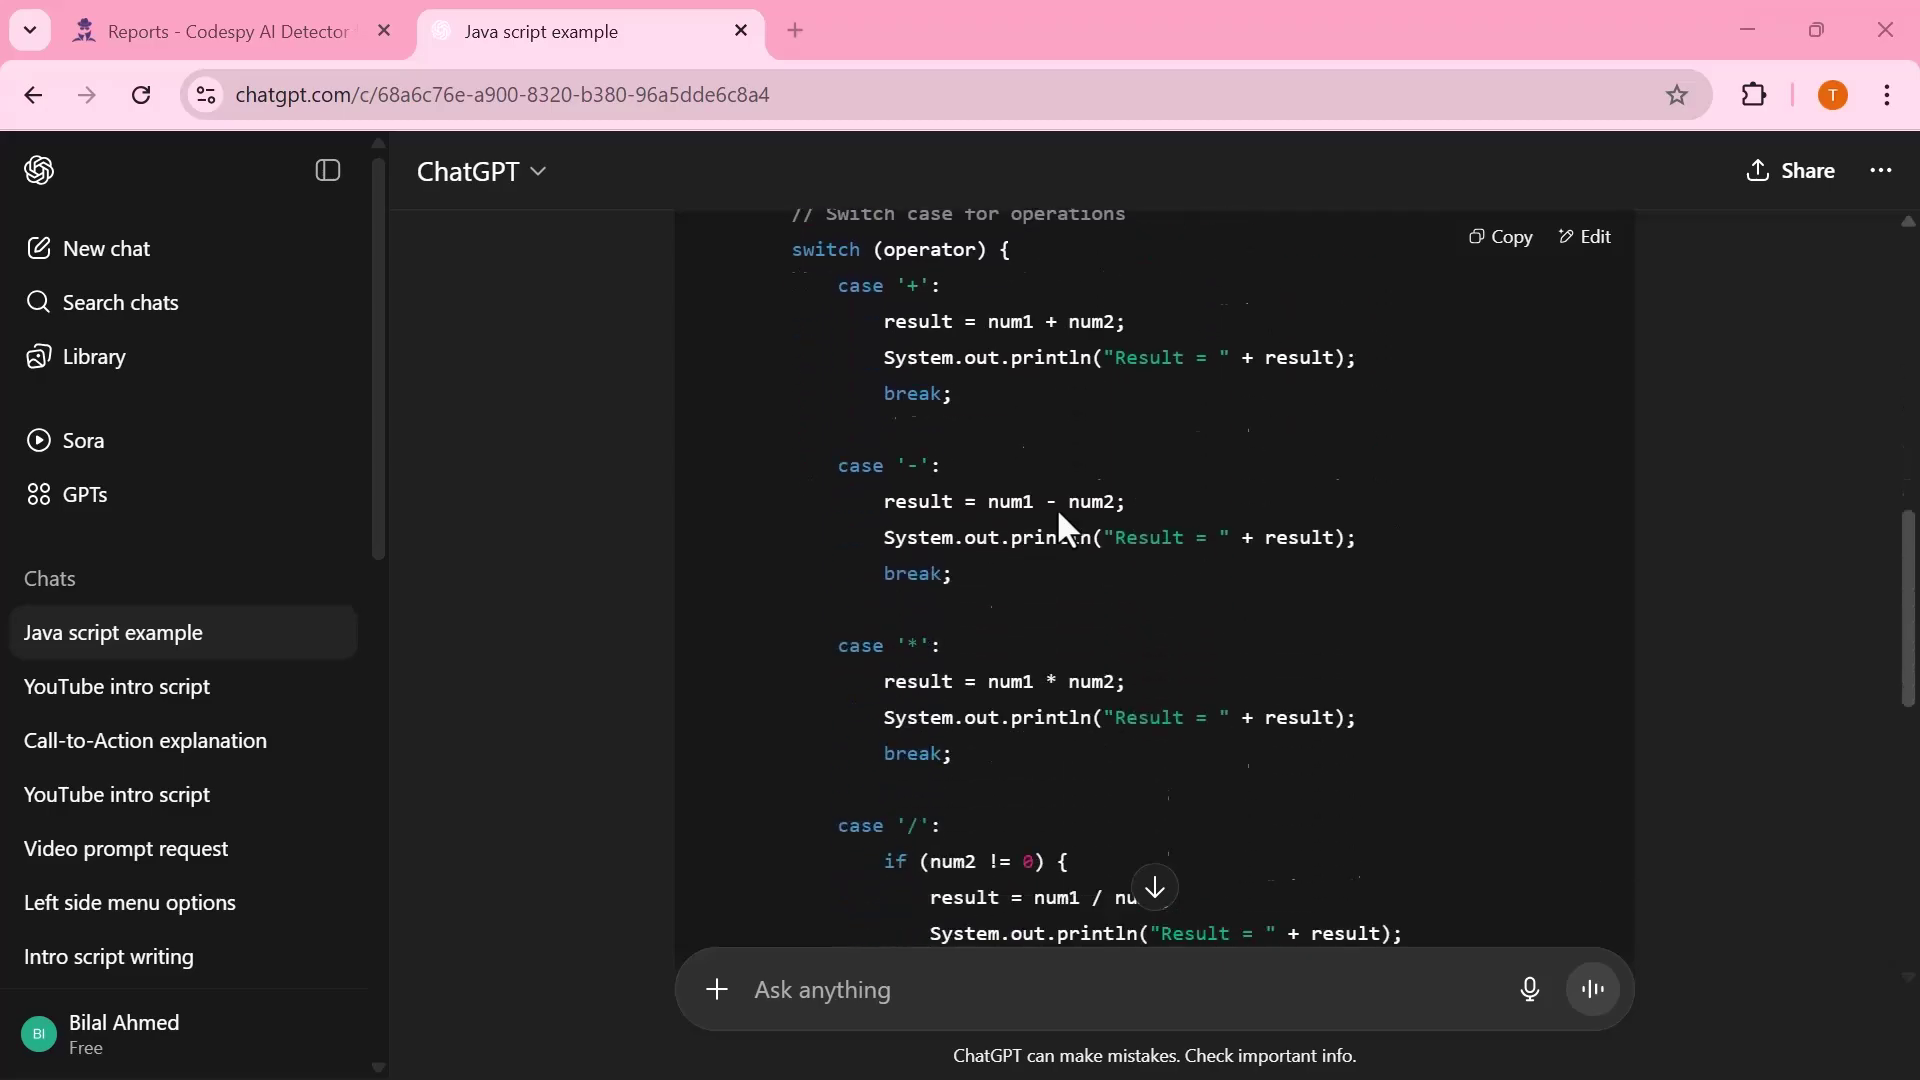
scroll(1058, 512, "up", 16)
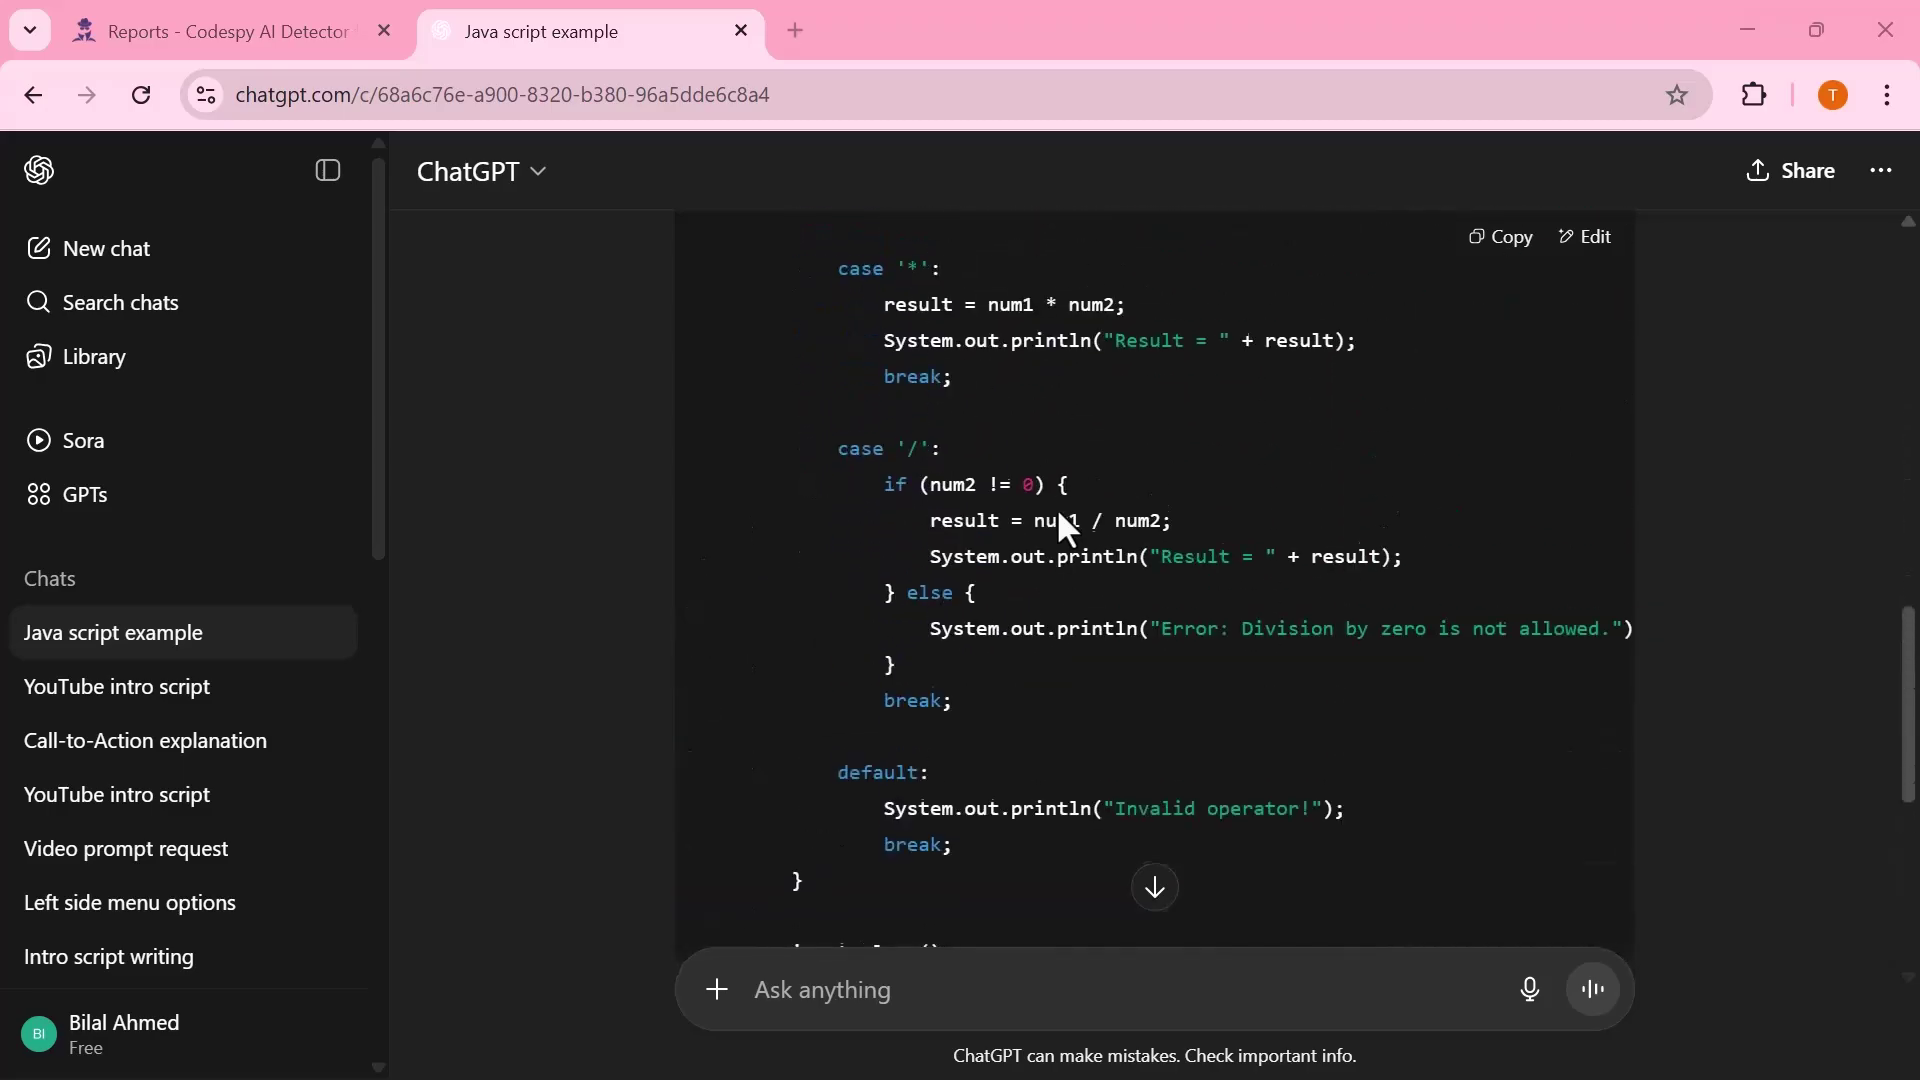
scroll(1058, 513, "up", 2)
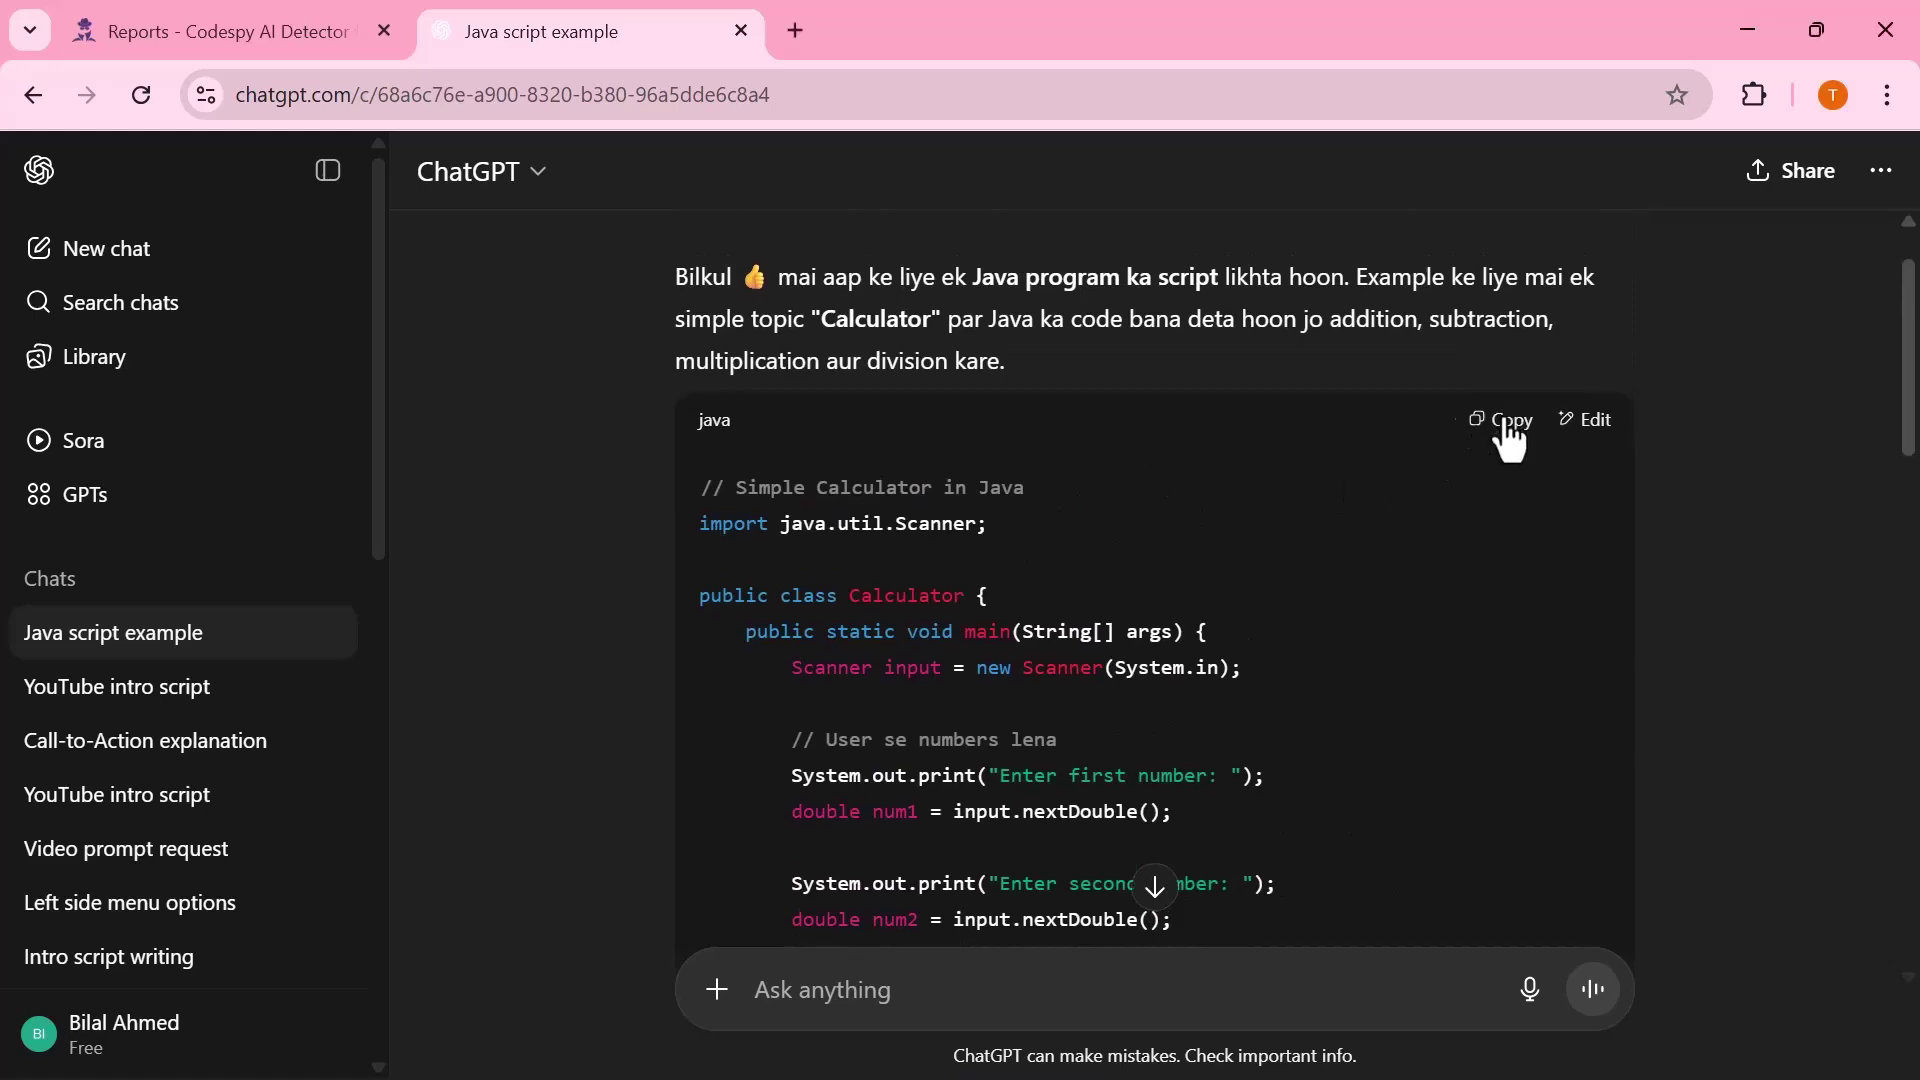
left_click(1505, 422)
left_click(196, 40)
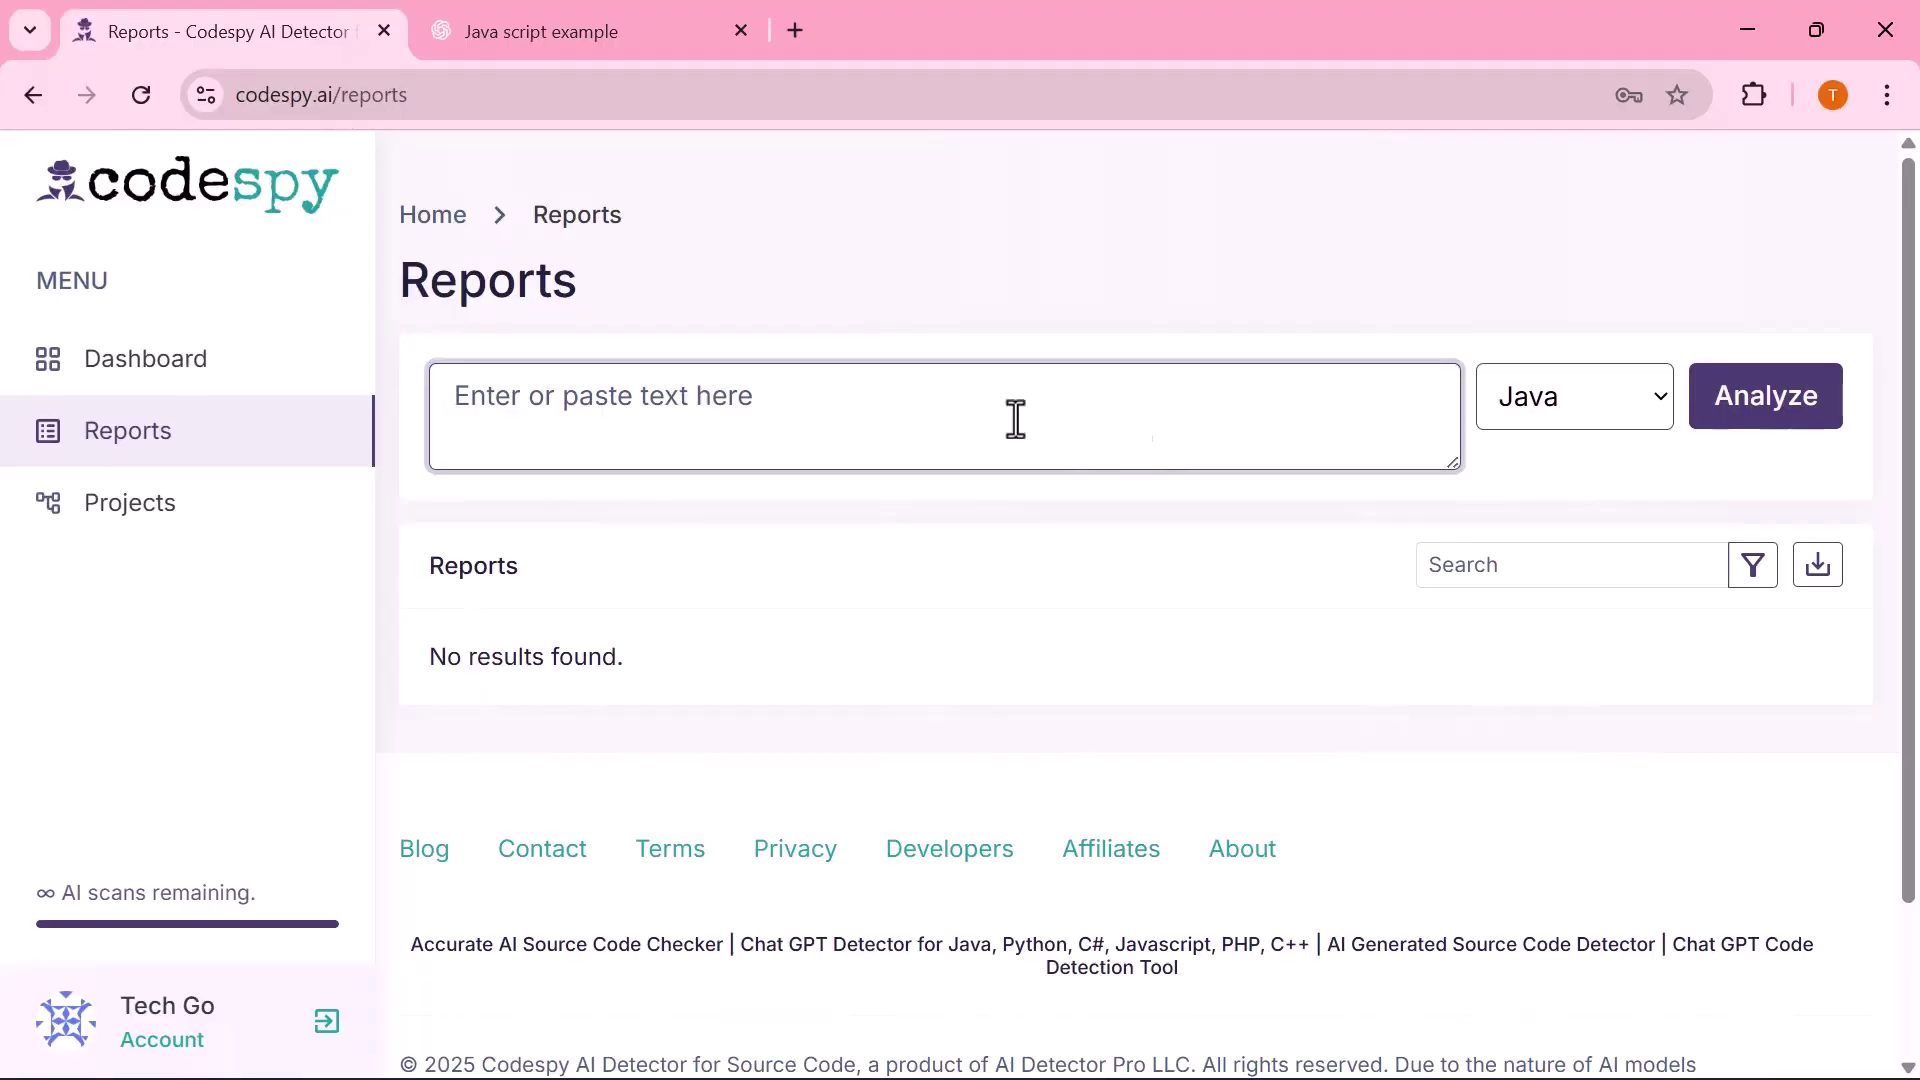
Step: Paste the Java calculator code, keep Java as the language, and start the analysis
key("ctrl+v")
scroll(999, 414, "up", 5)
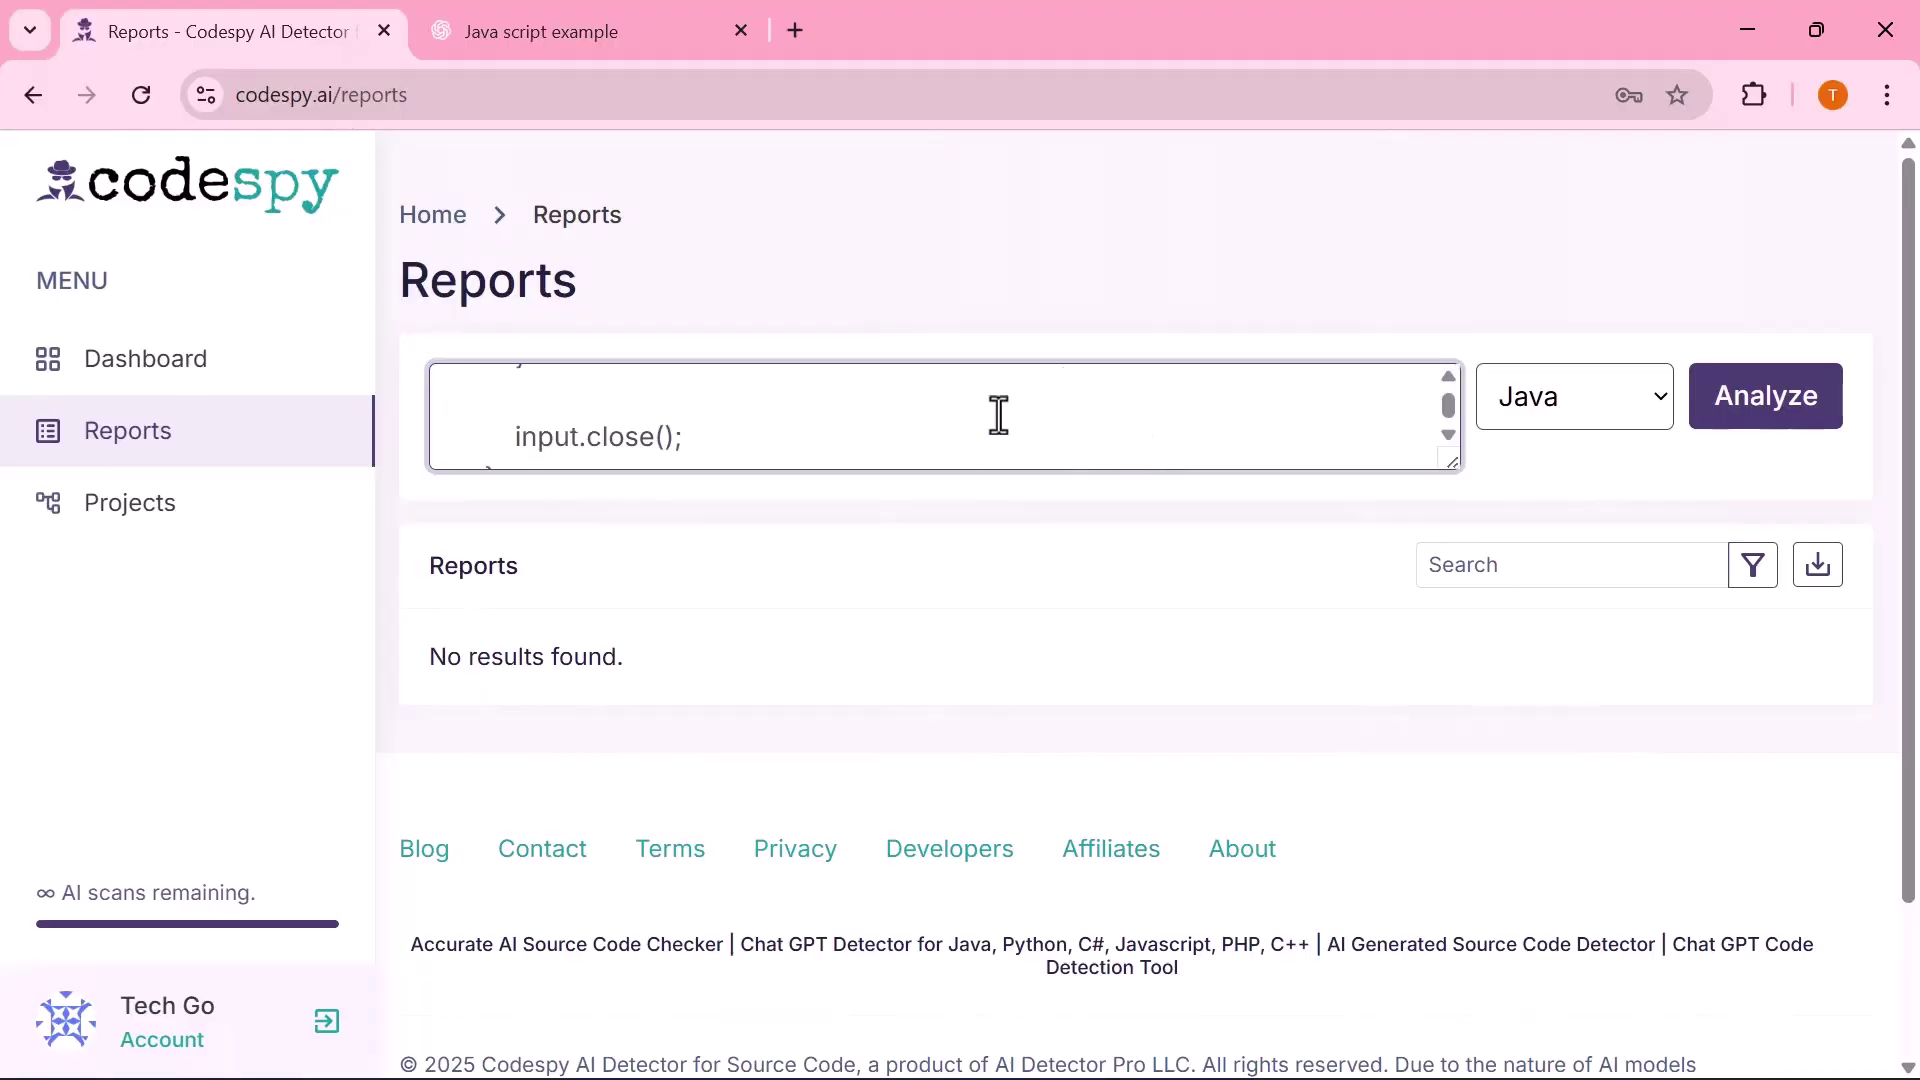
scroll(999, 414, "up", 8)
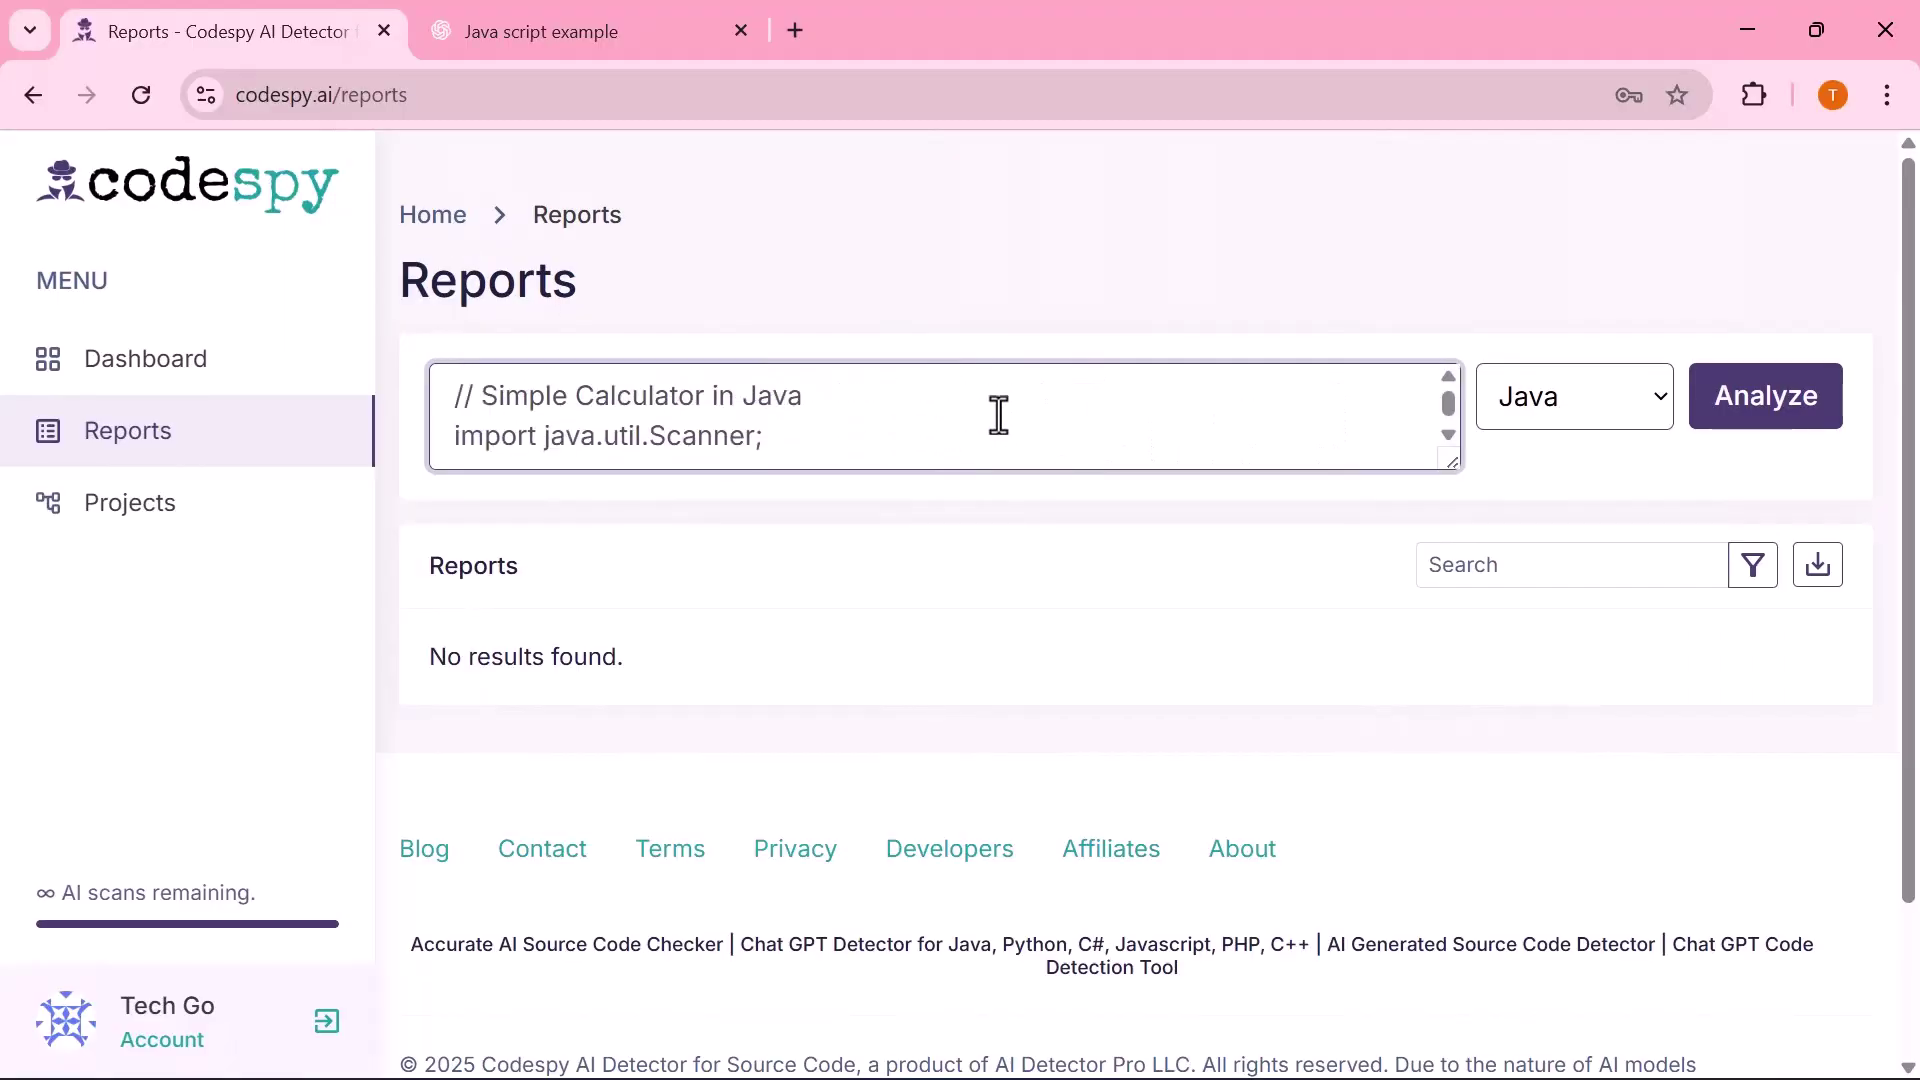
left_click(1663, 407)
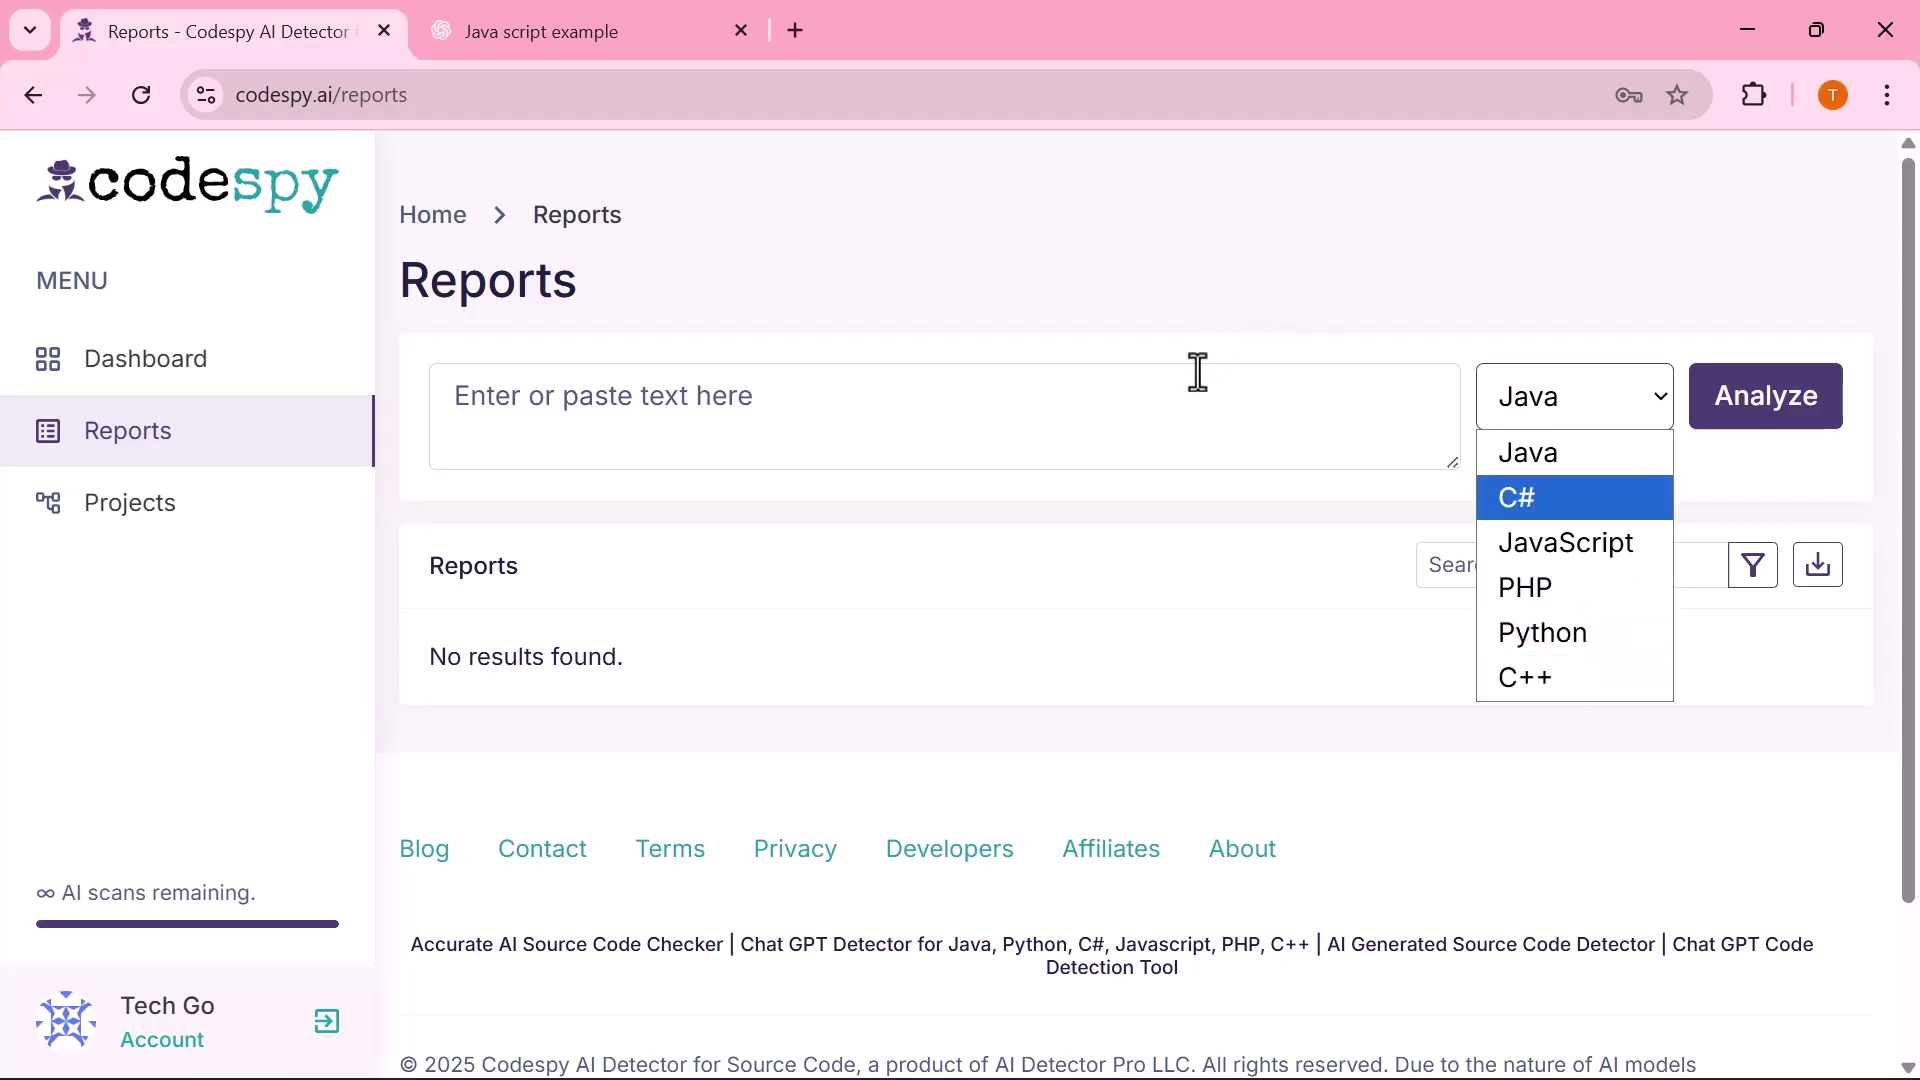
left_click(1143, 456)
key("ctrl+v")
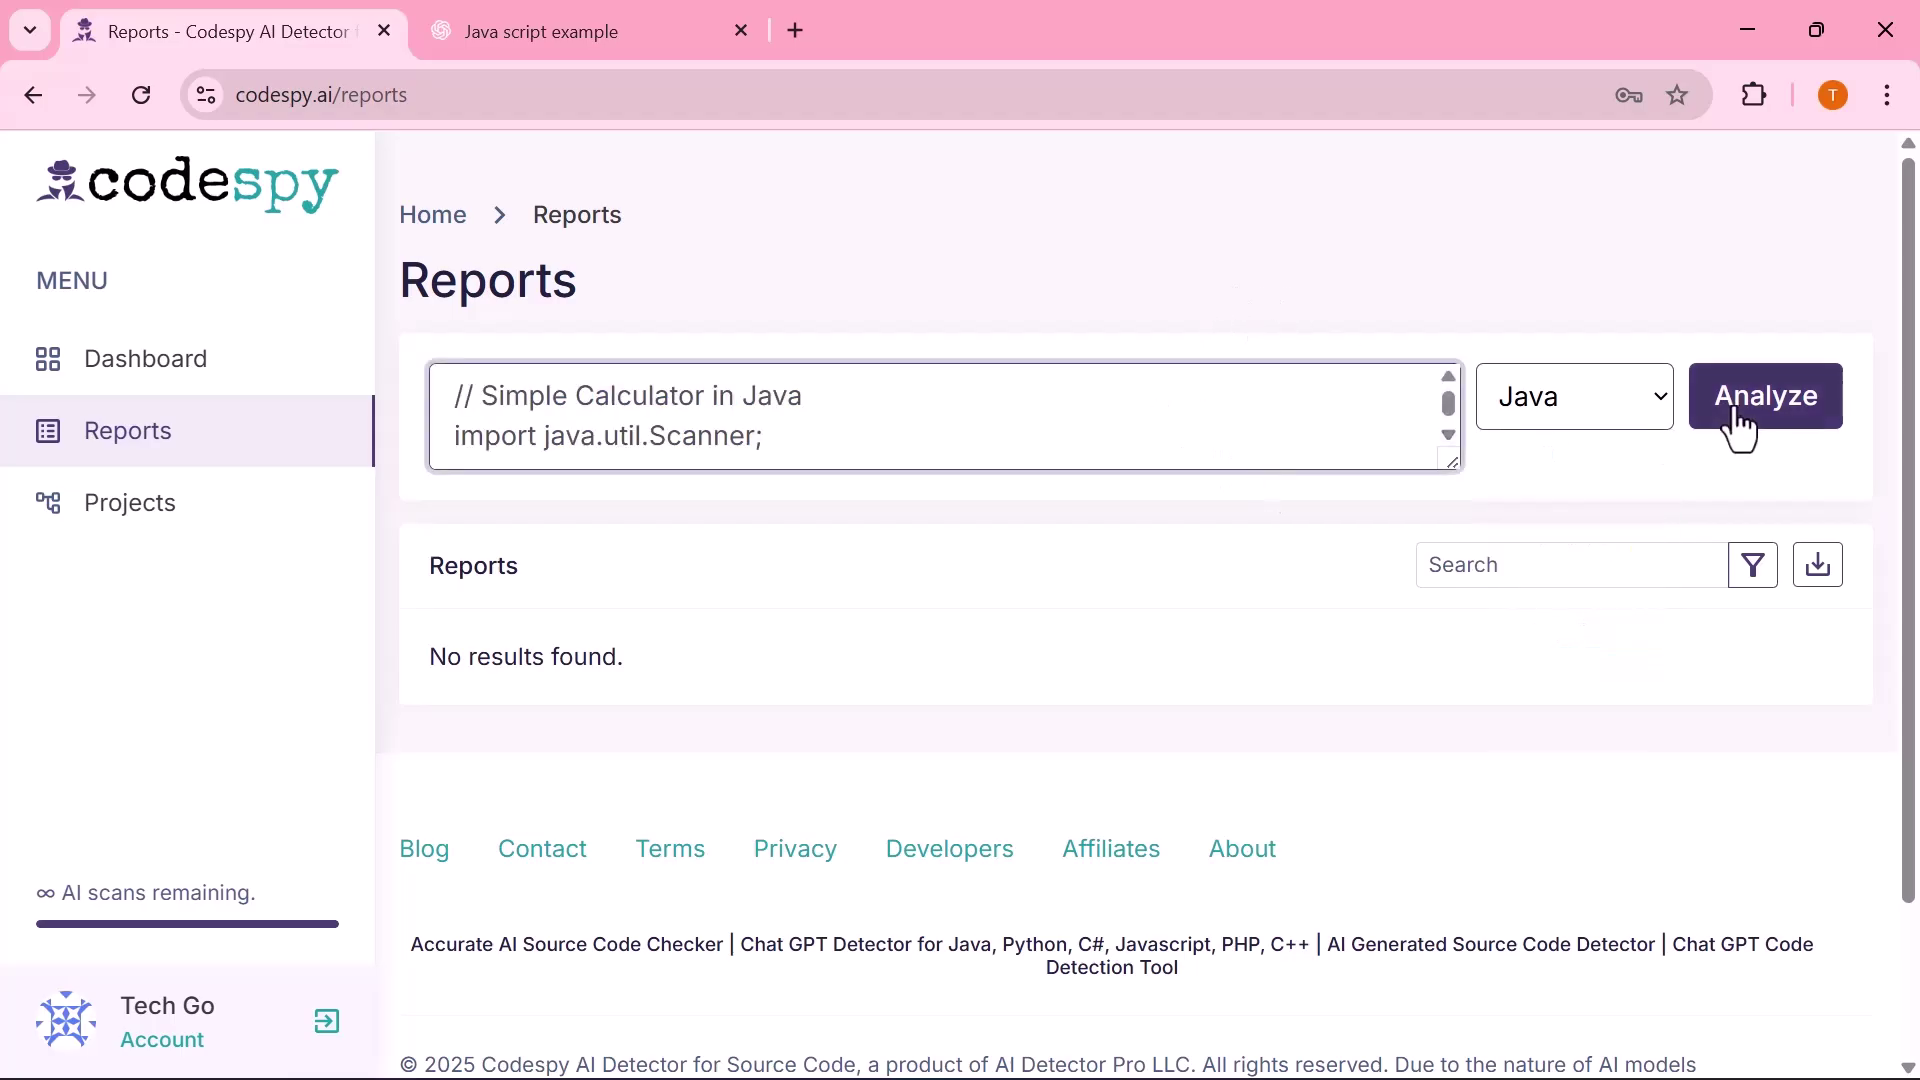
left_click(1764, 418)
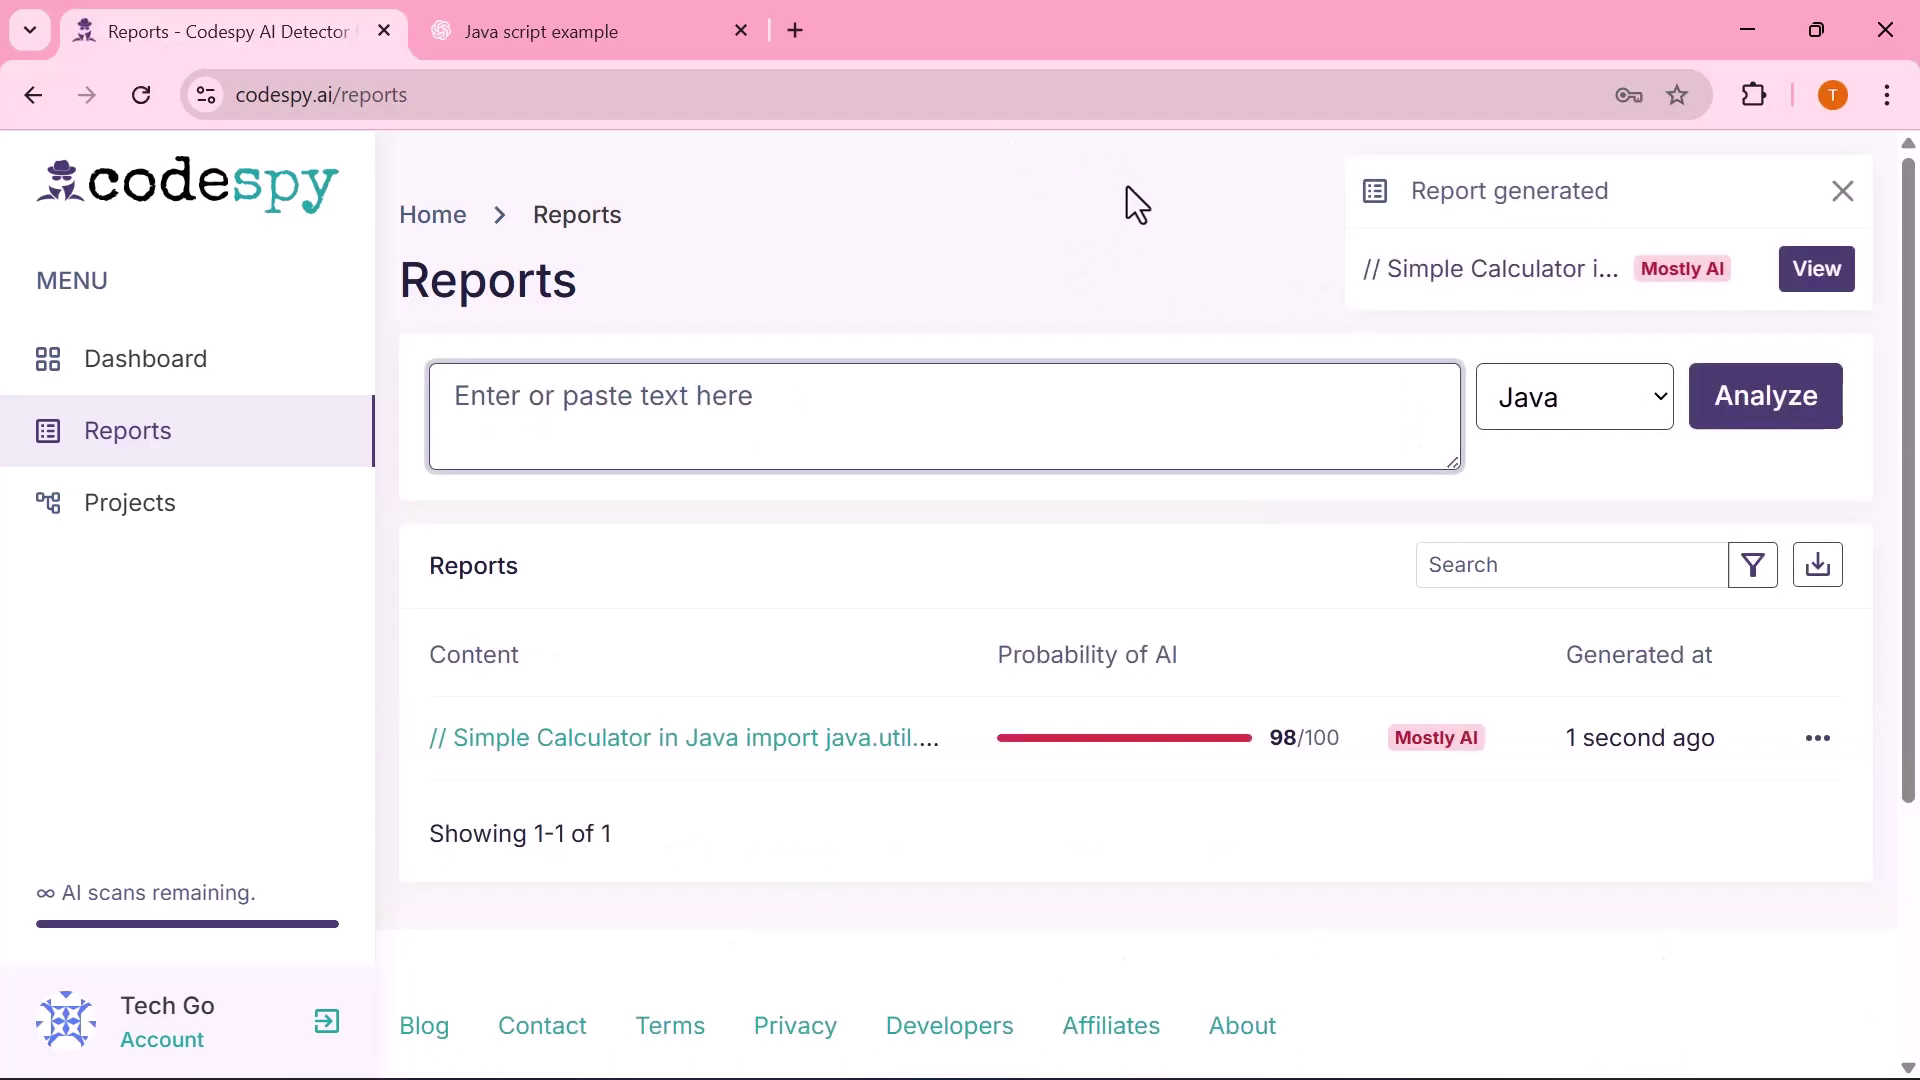
Step: Open the new report and review its 98/100 score, detections and predicted completions
left_click(1829, 270)
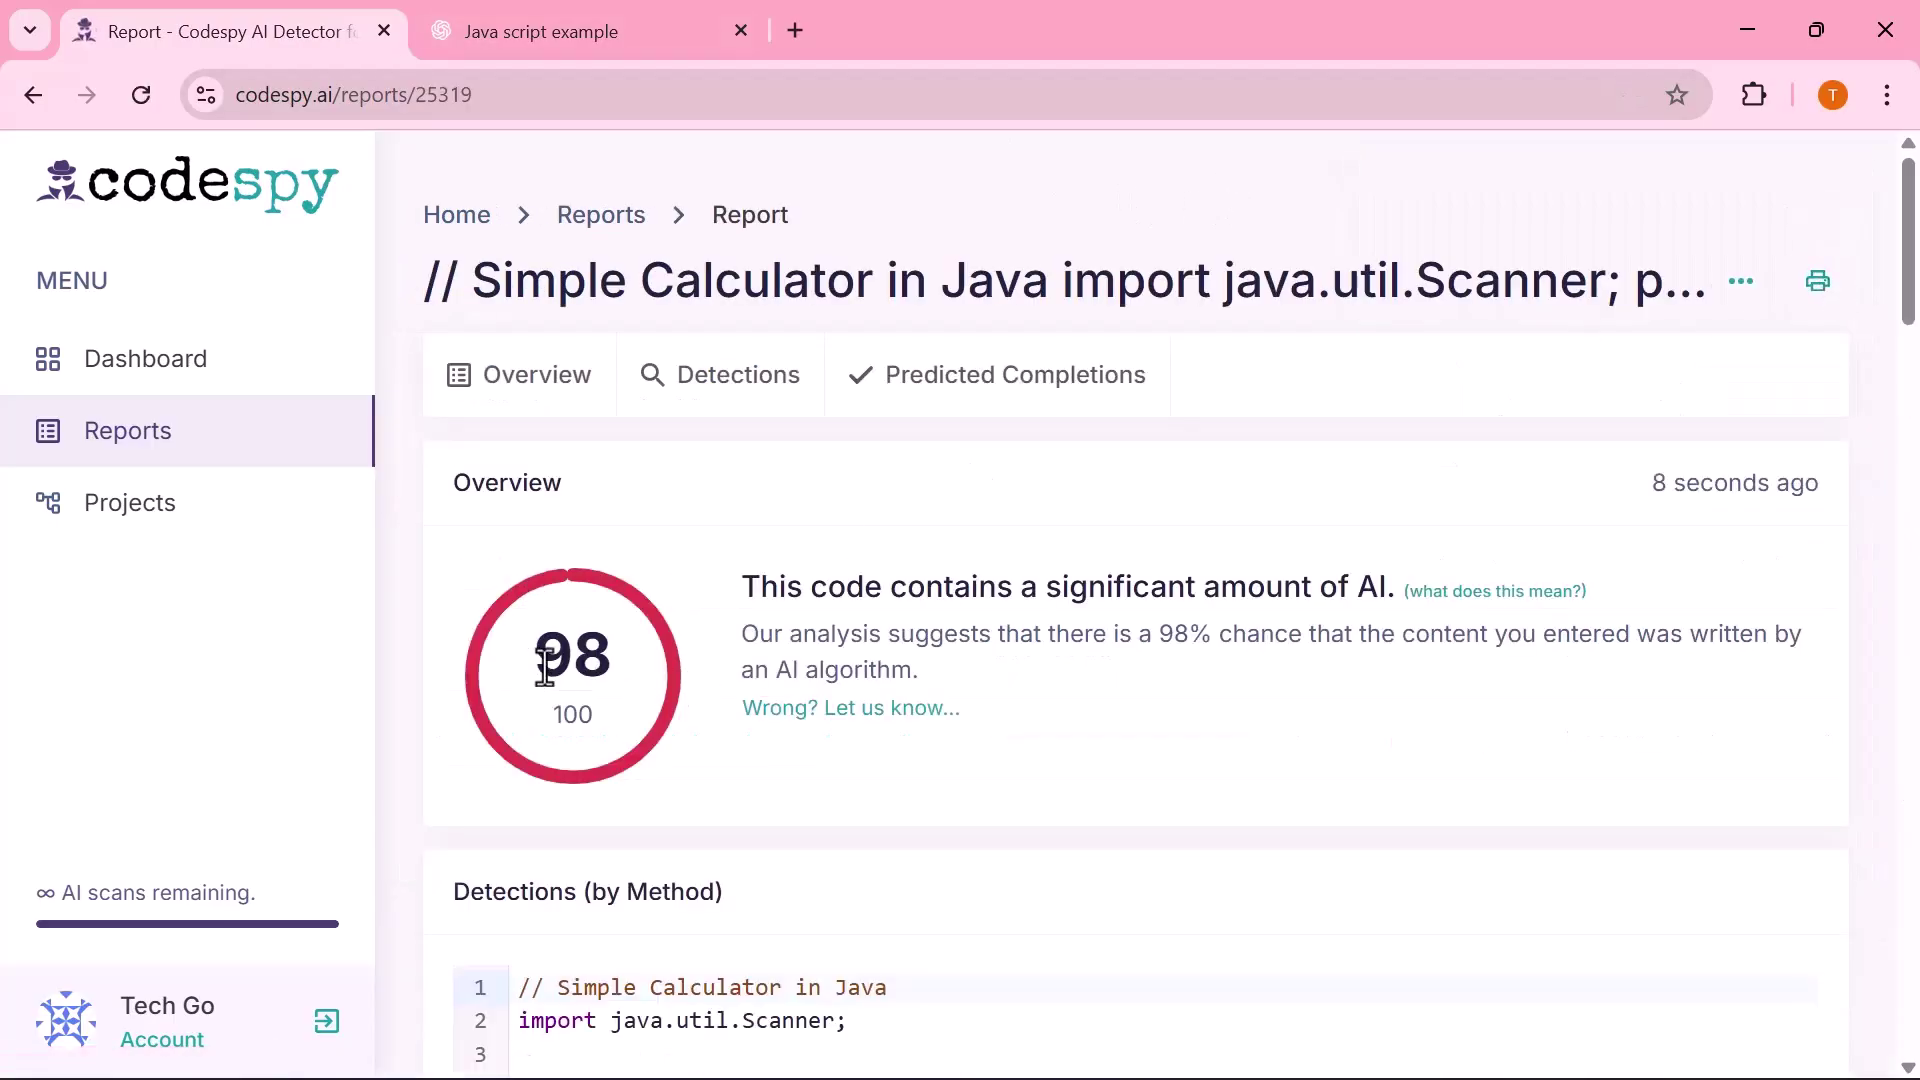
scroll(680, 663, "down", 2)
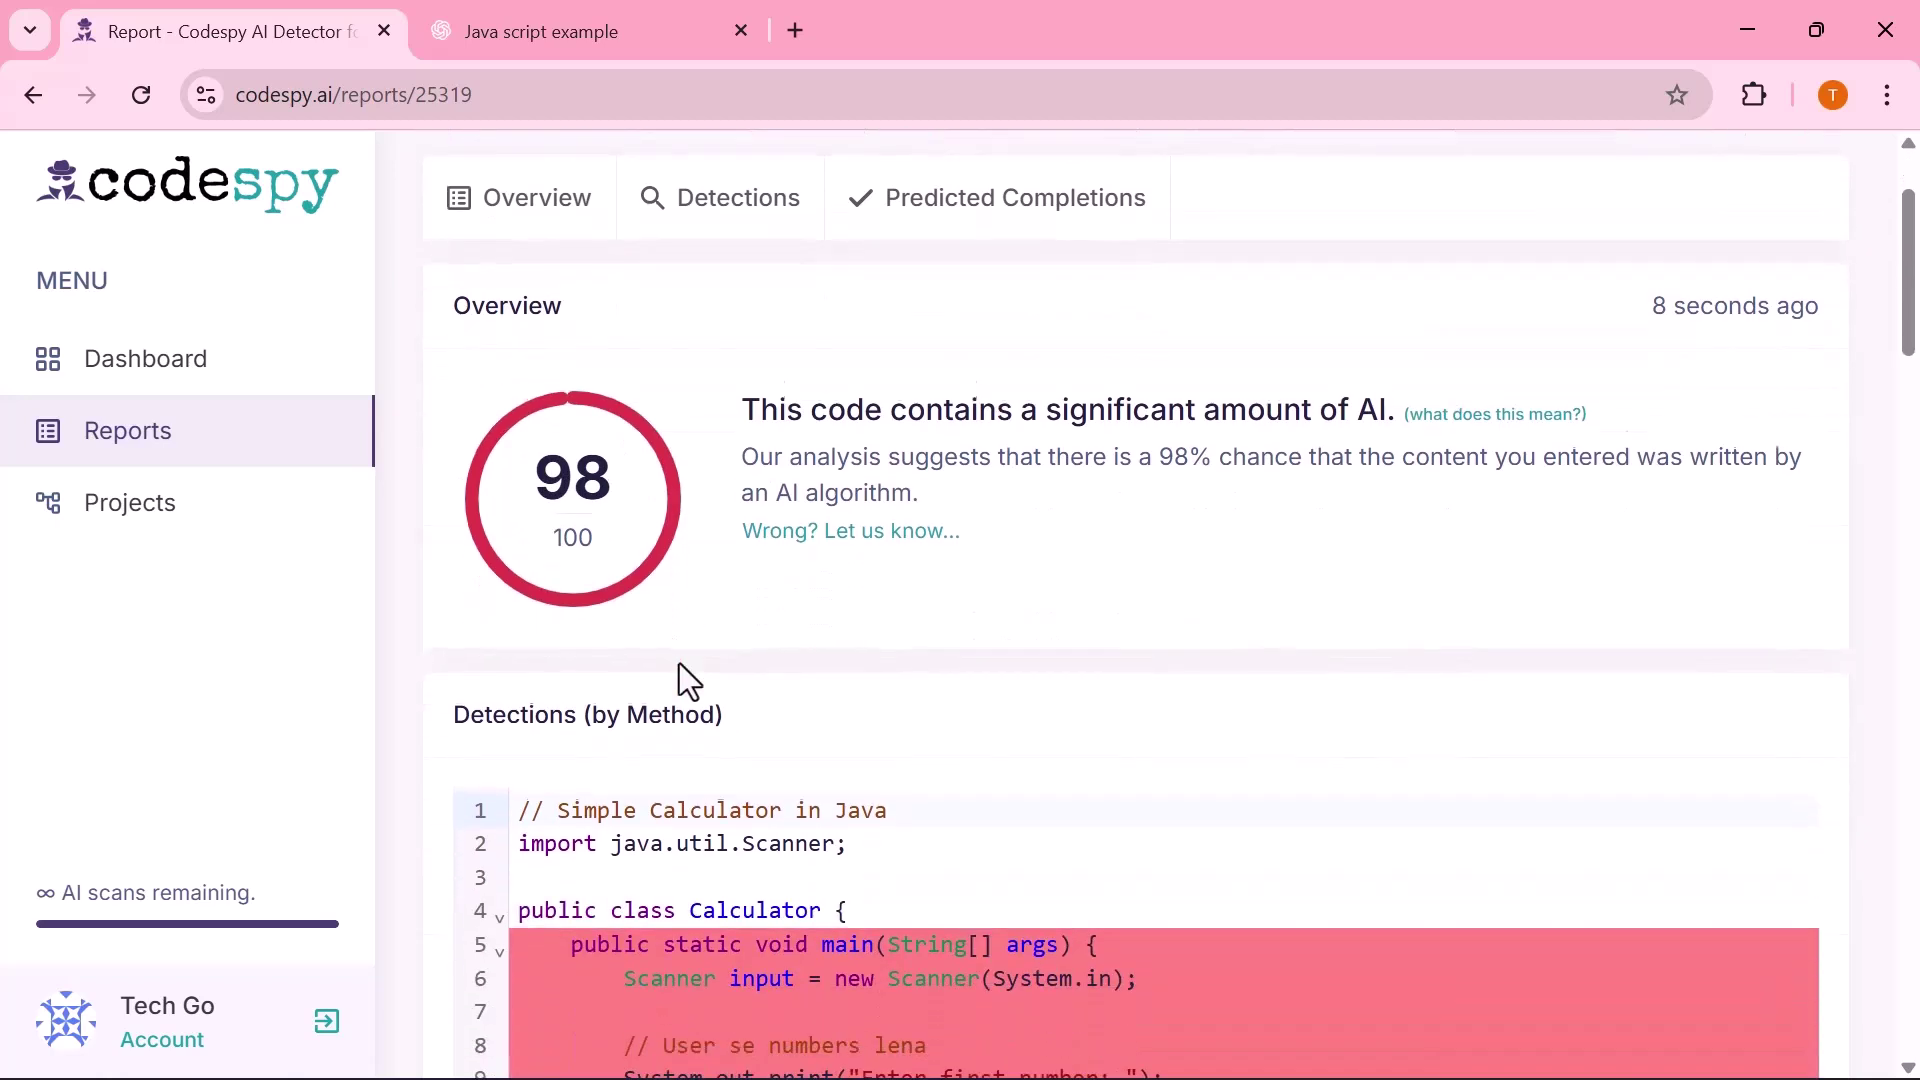
scroll(680, 663, "down", 2)
scroll(680, 663, "down", 1)
scroll(676, 658, "down", 3)
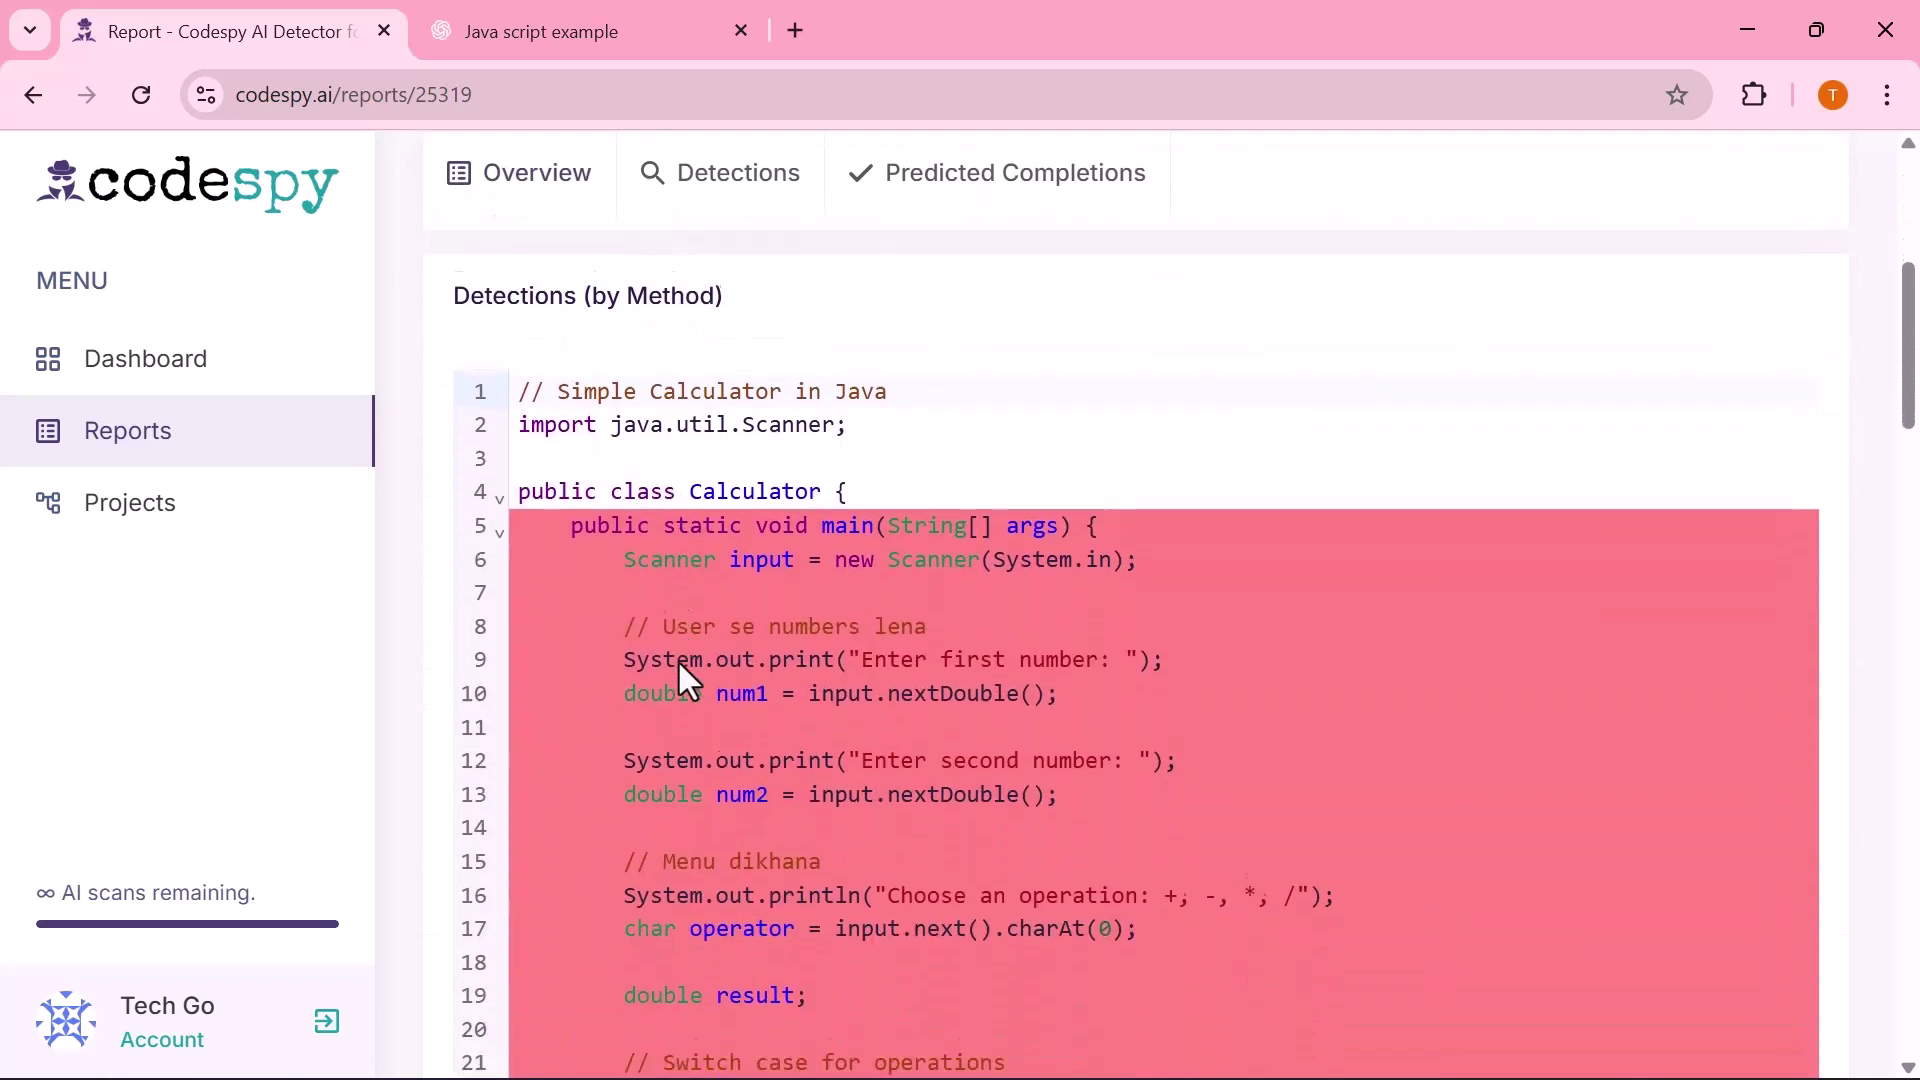
scroll(679, 665, "down", 2)
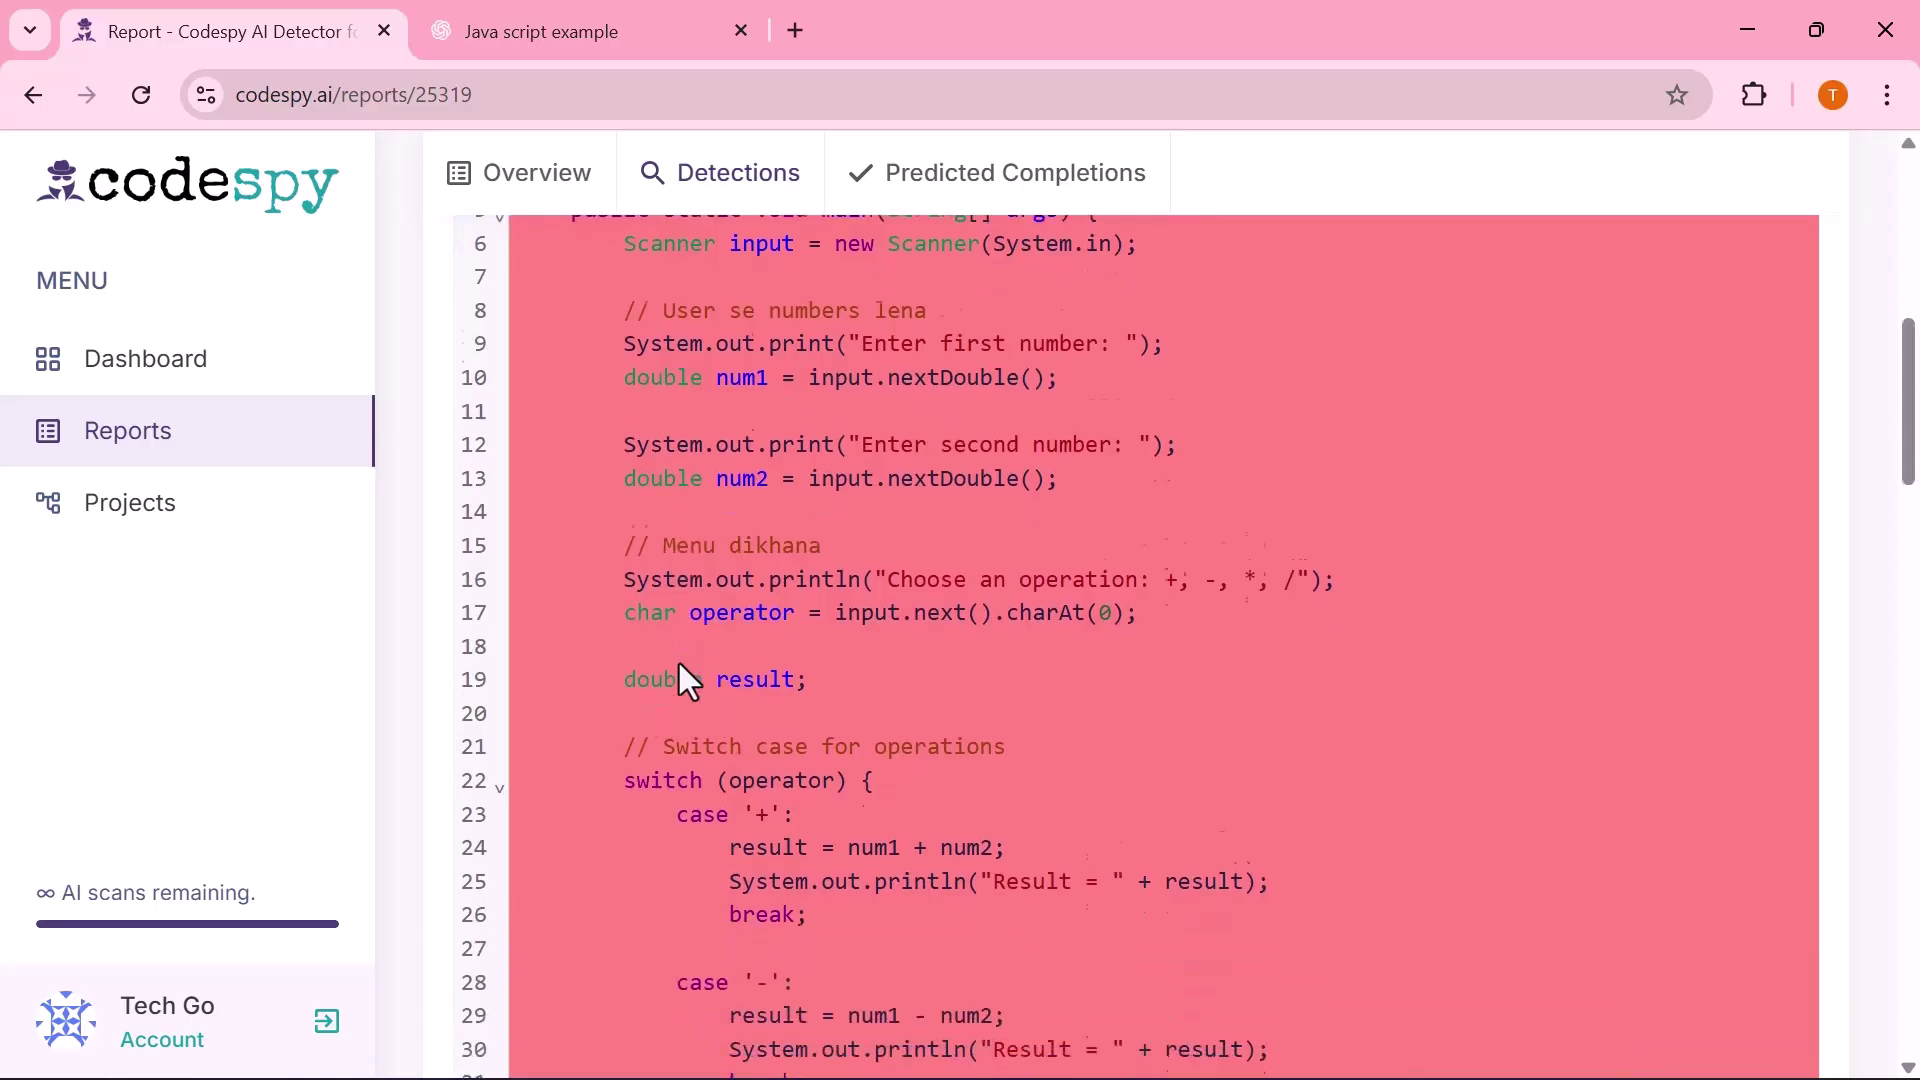
scroll(679, 665, "down", 3)
scroll(680, 665, "down", 3)
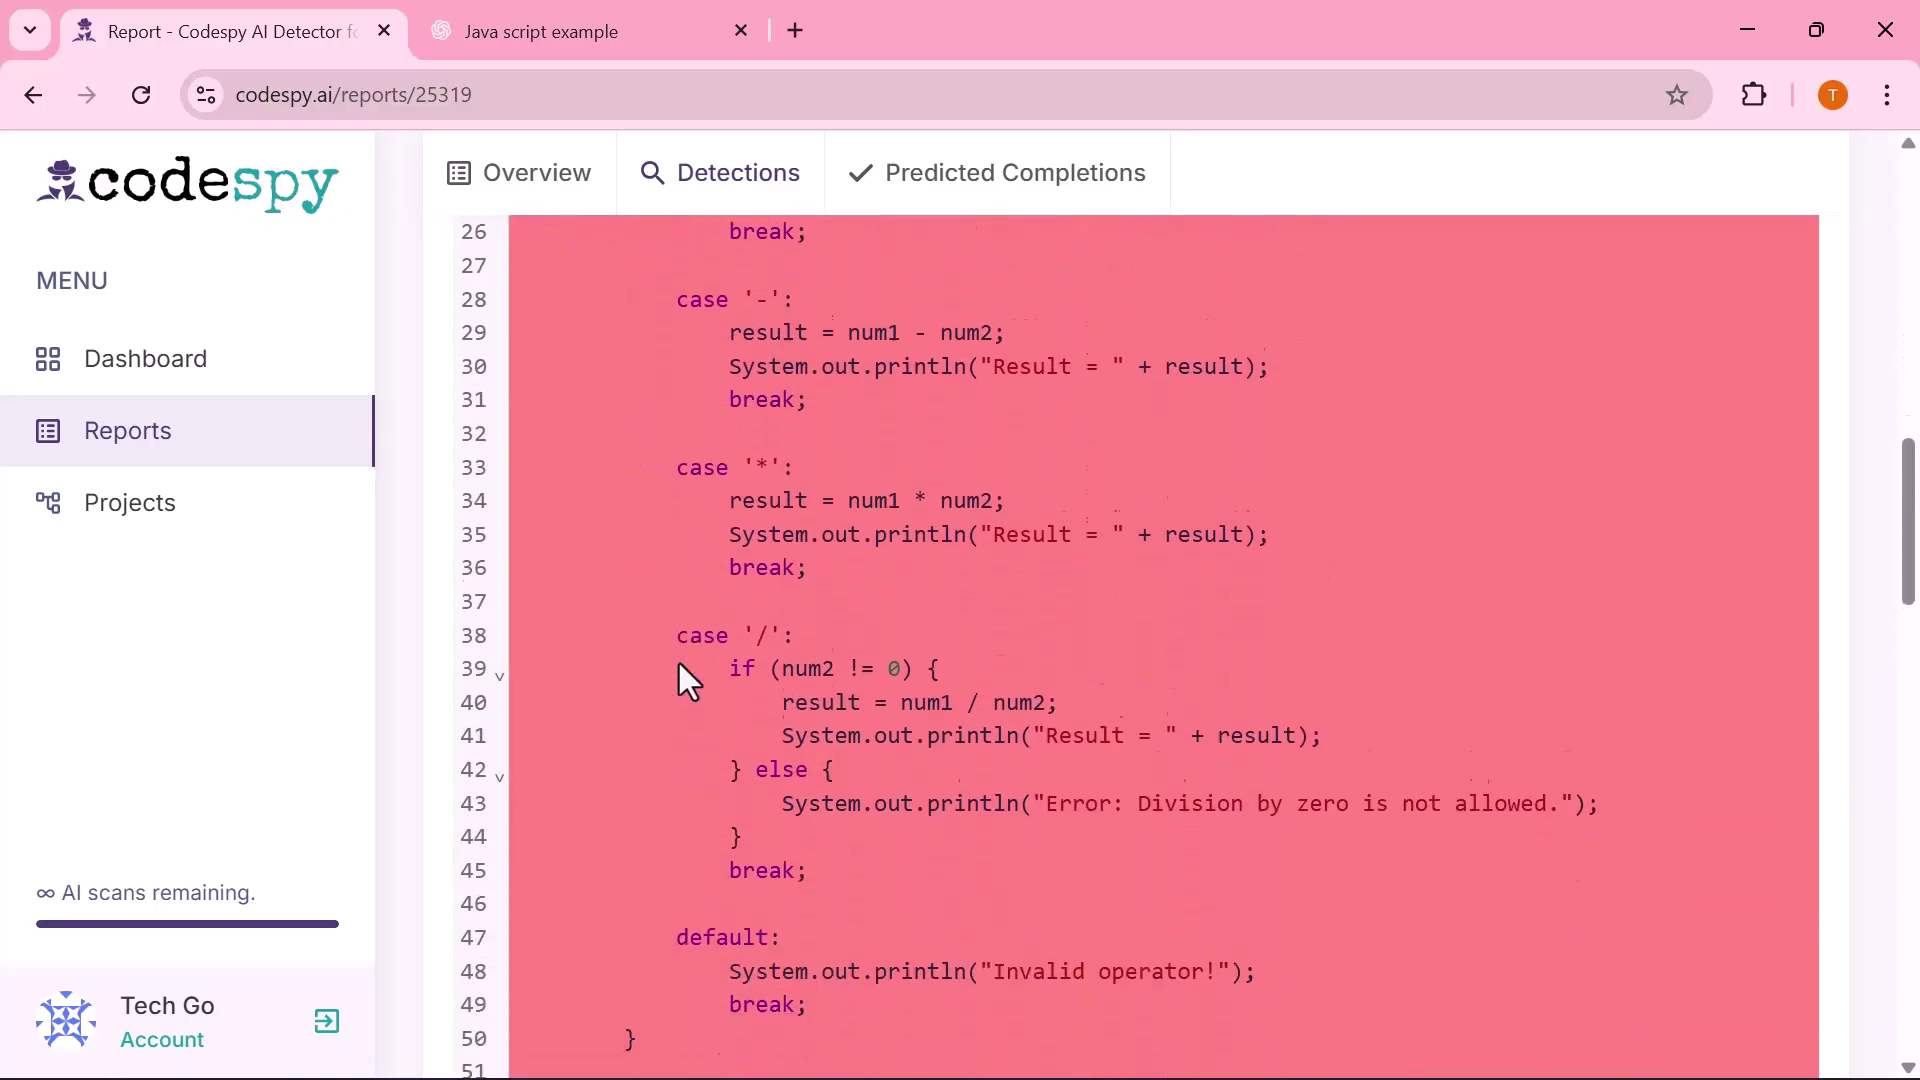
scroll(680, 665, "down", 3)
scroll(679, 663, "down", 1)
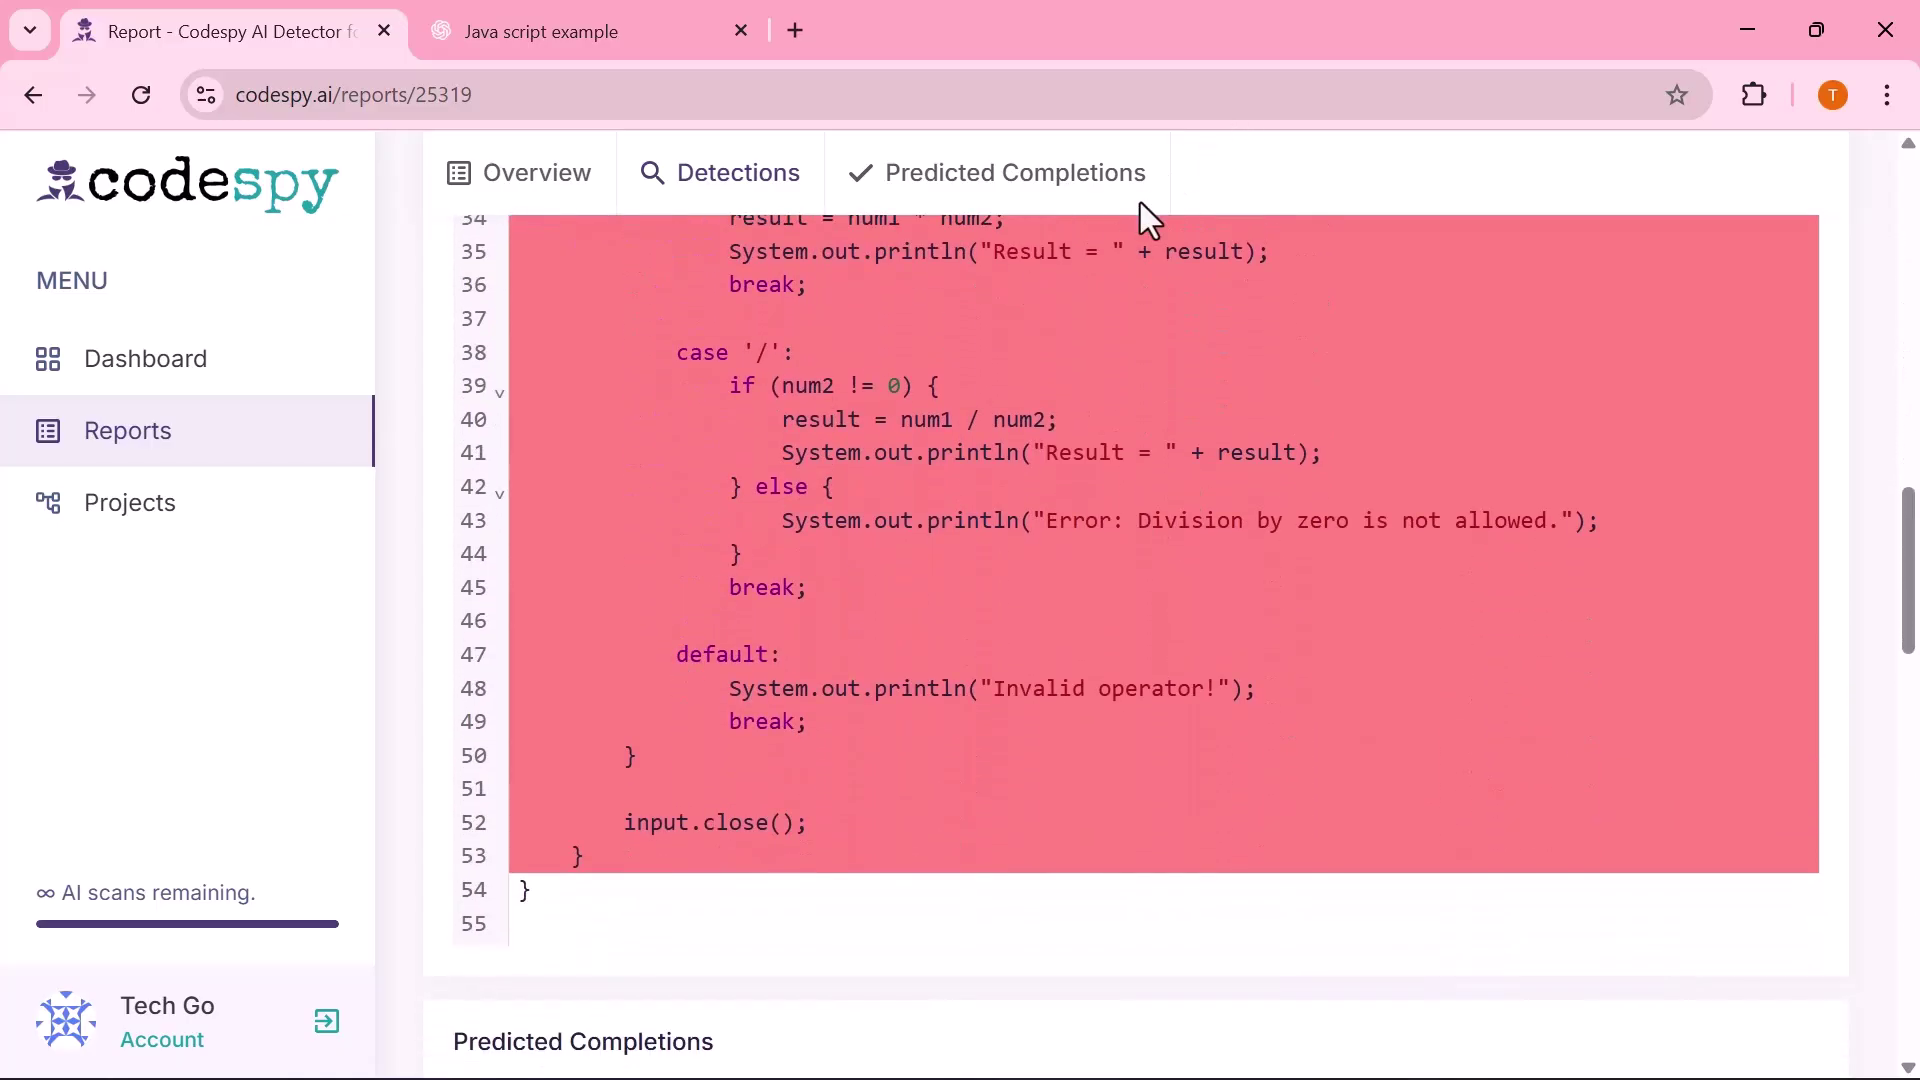
scroll(1187, 557, "down", 4)
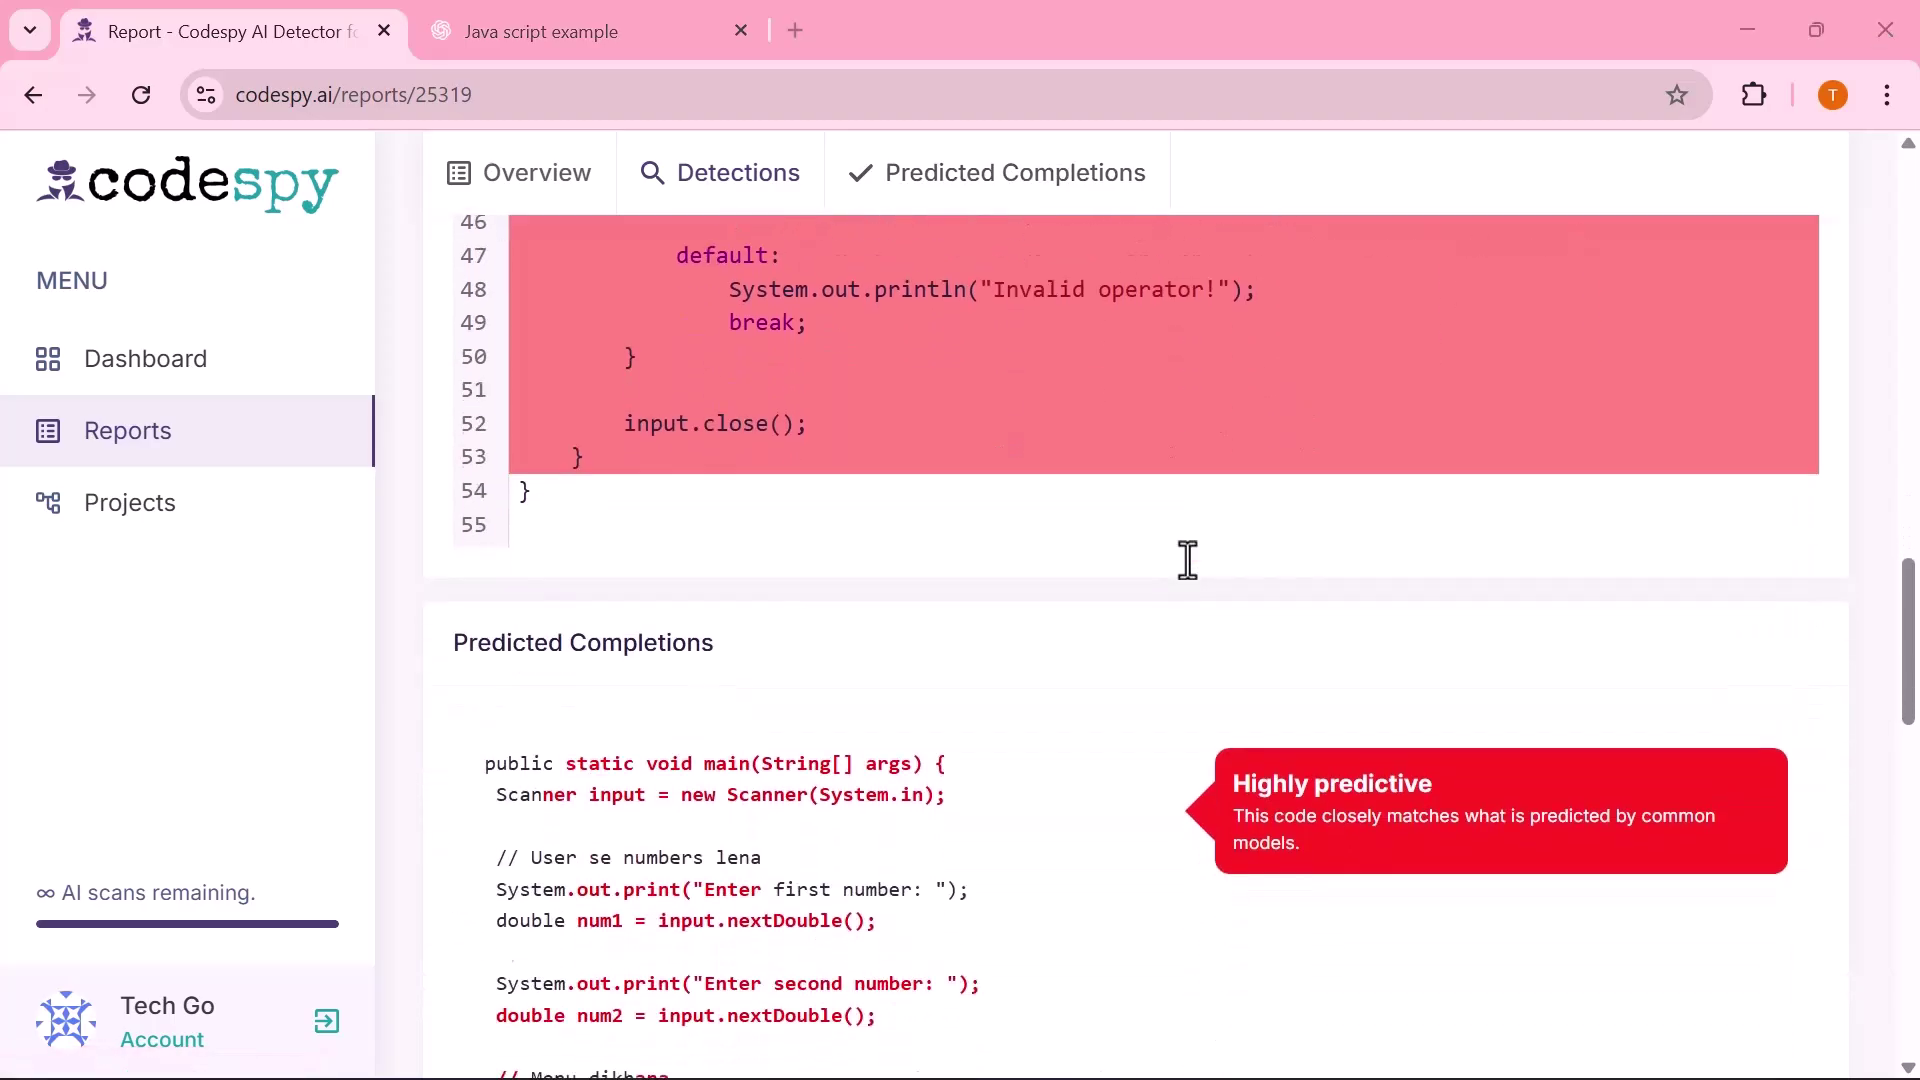
scroll(1187, 560, "down", 6)
scroll(1187, 559, "down", 2)
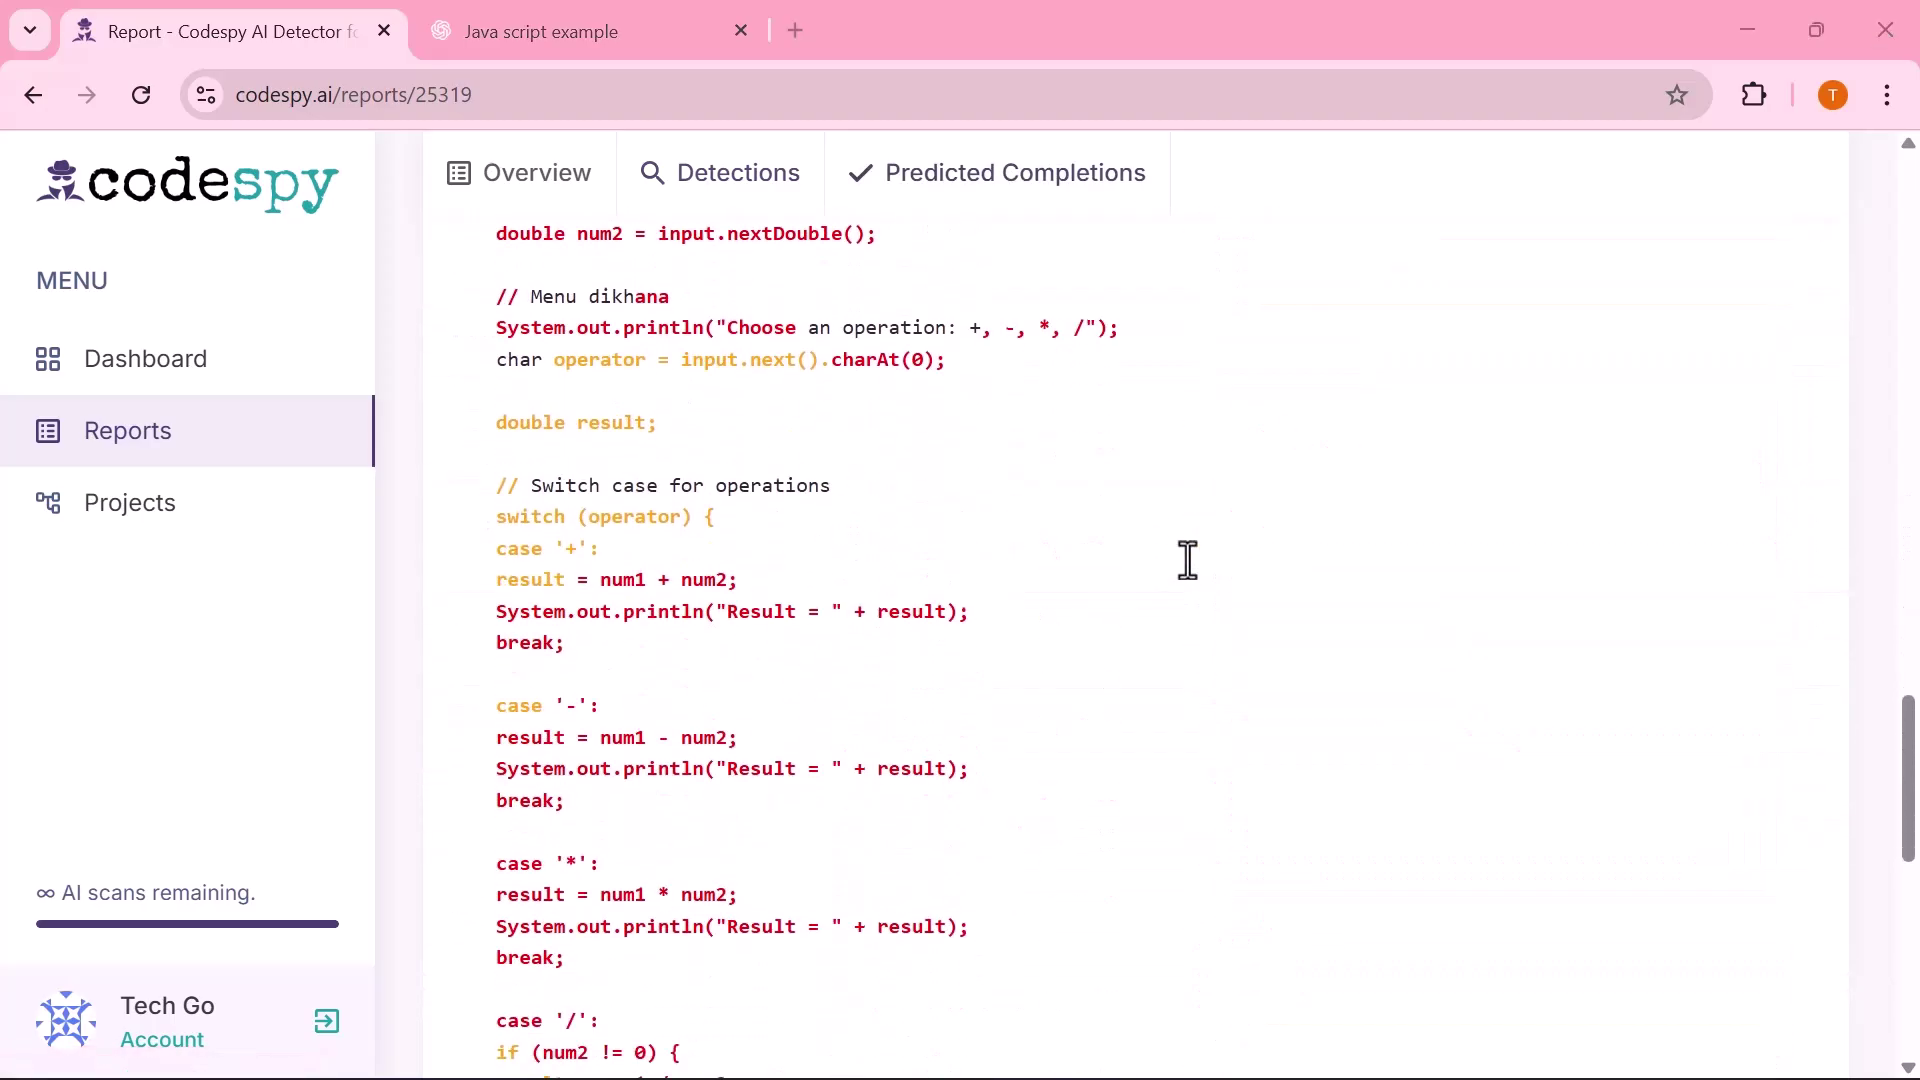
scroll(1187, 560, "down", 11)
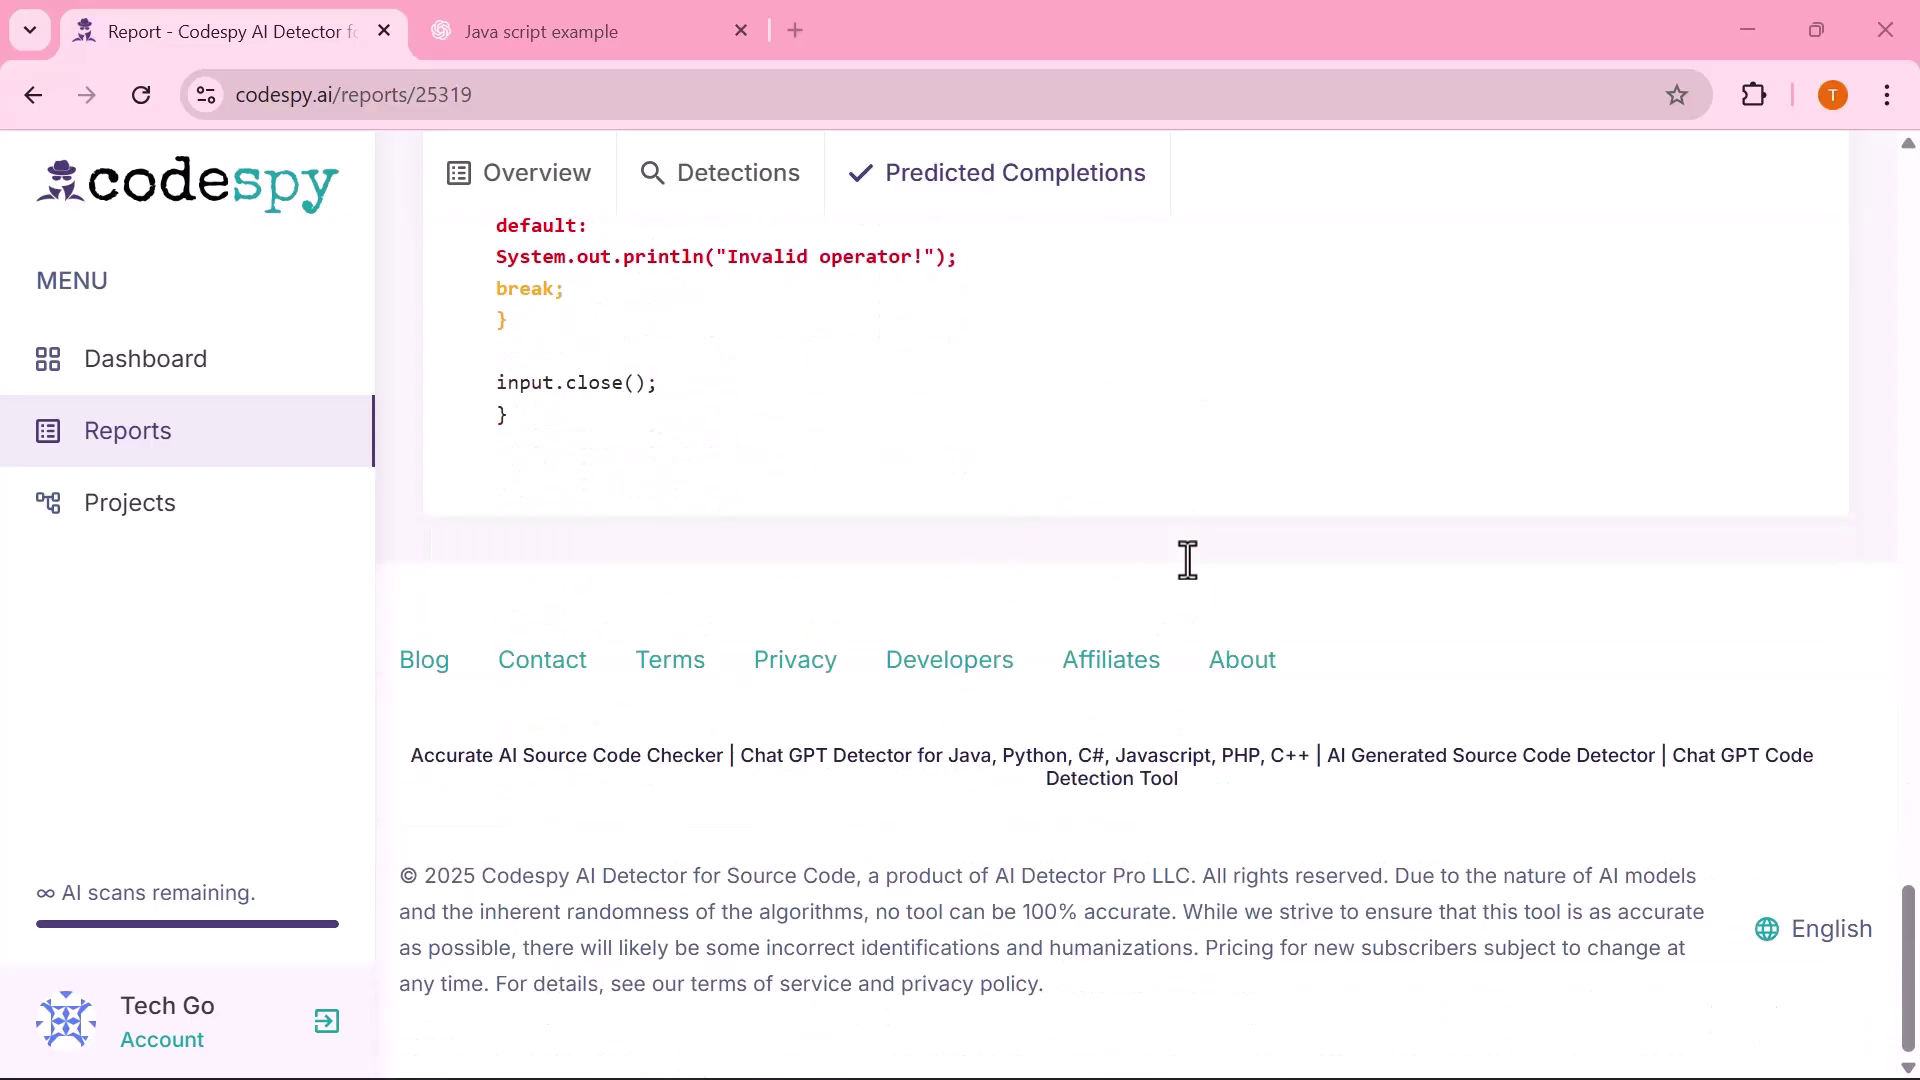
scroll(1187, 560, "up", 20)
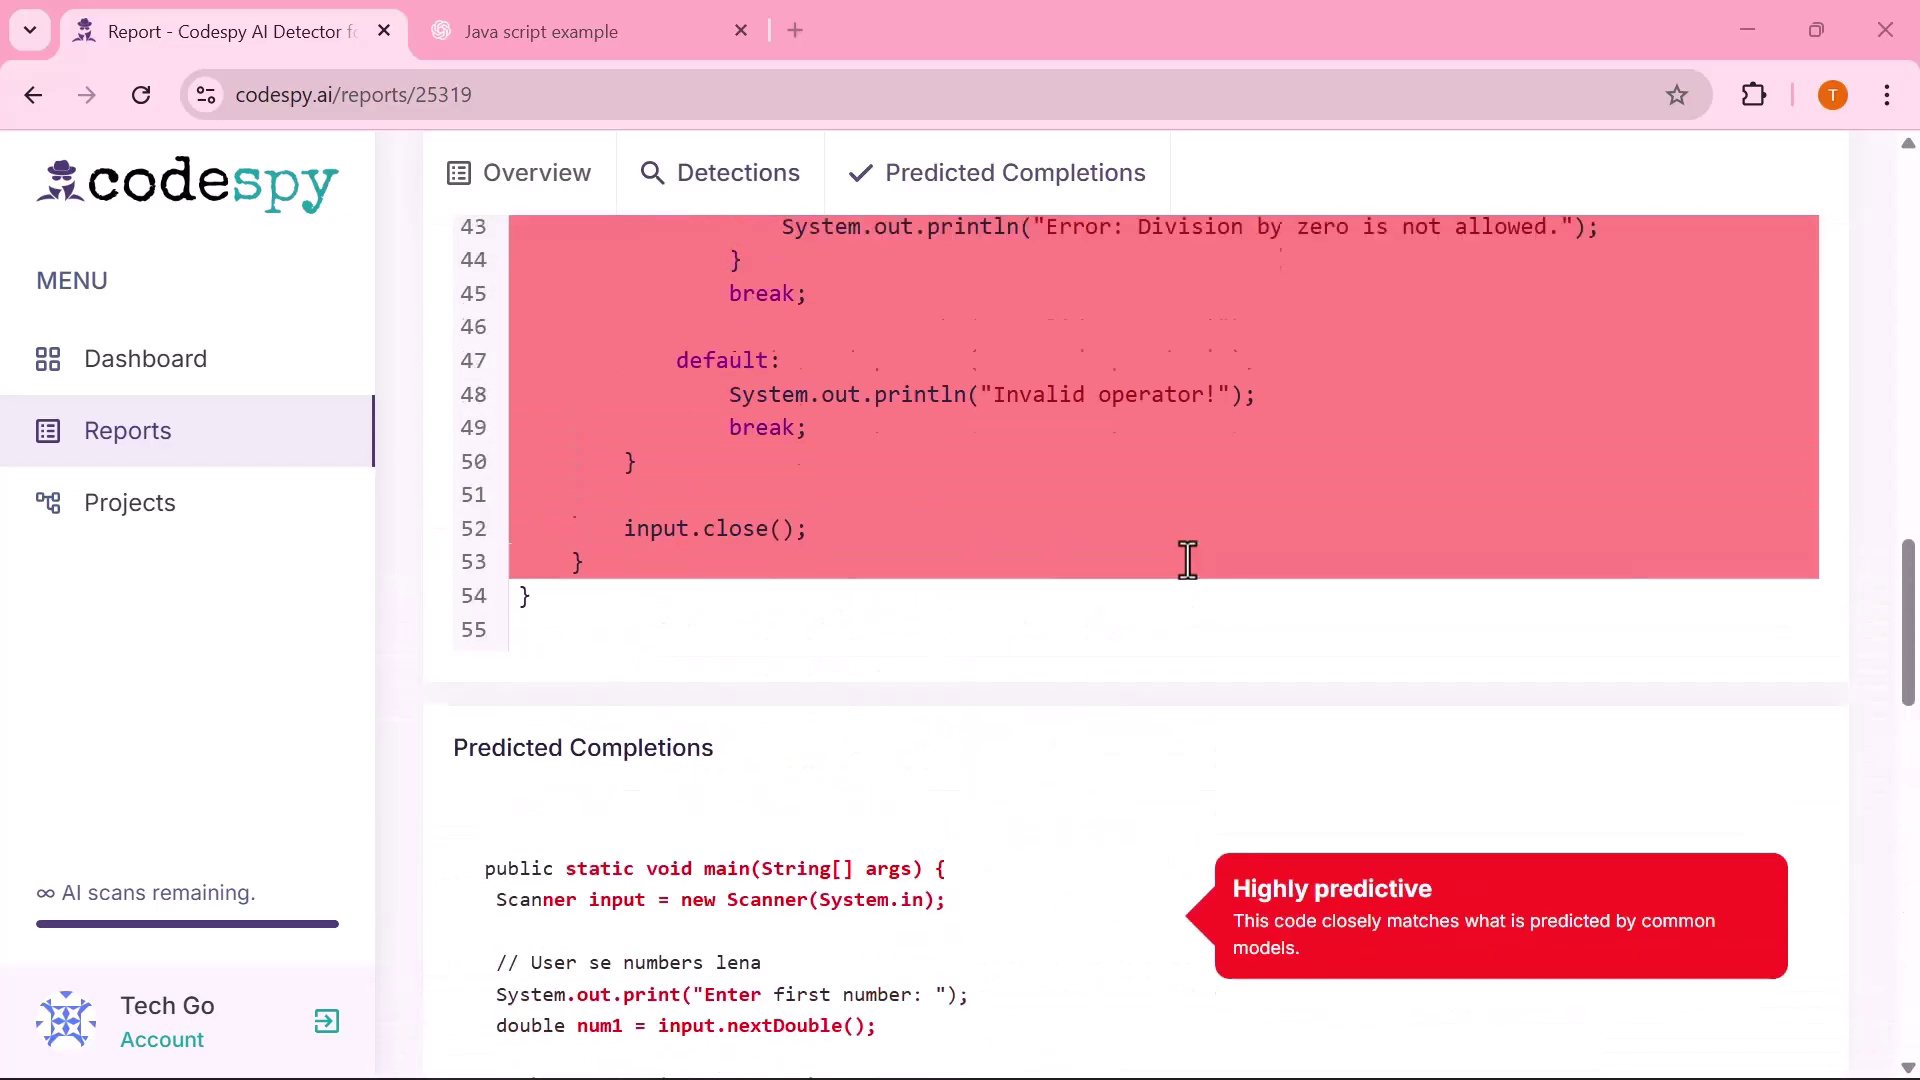
scroll(1187, 560, "up", 20)
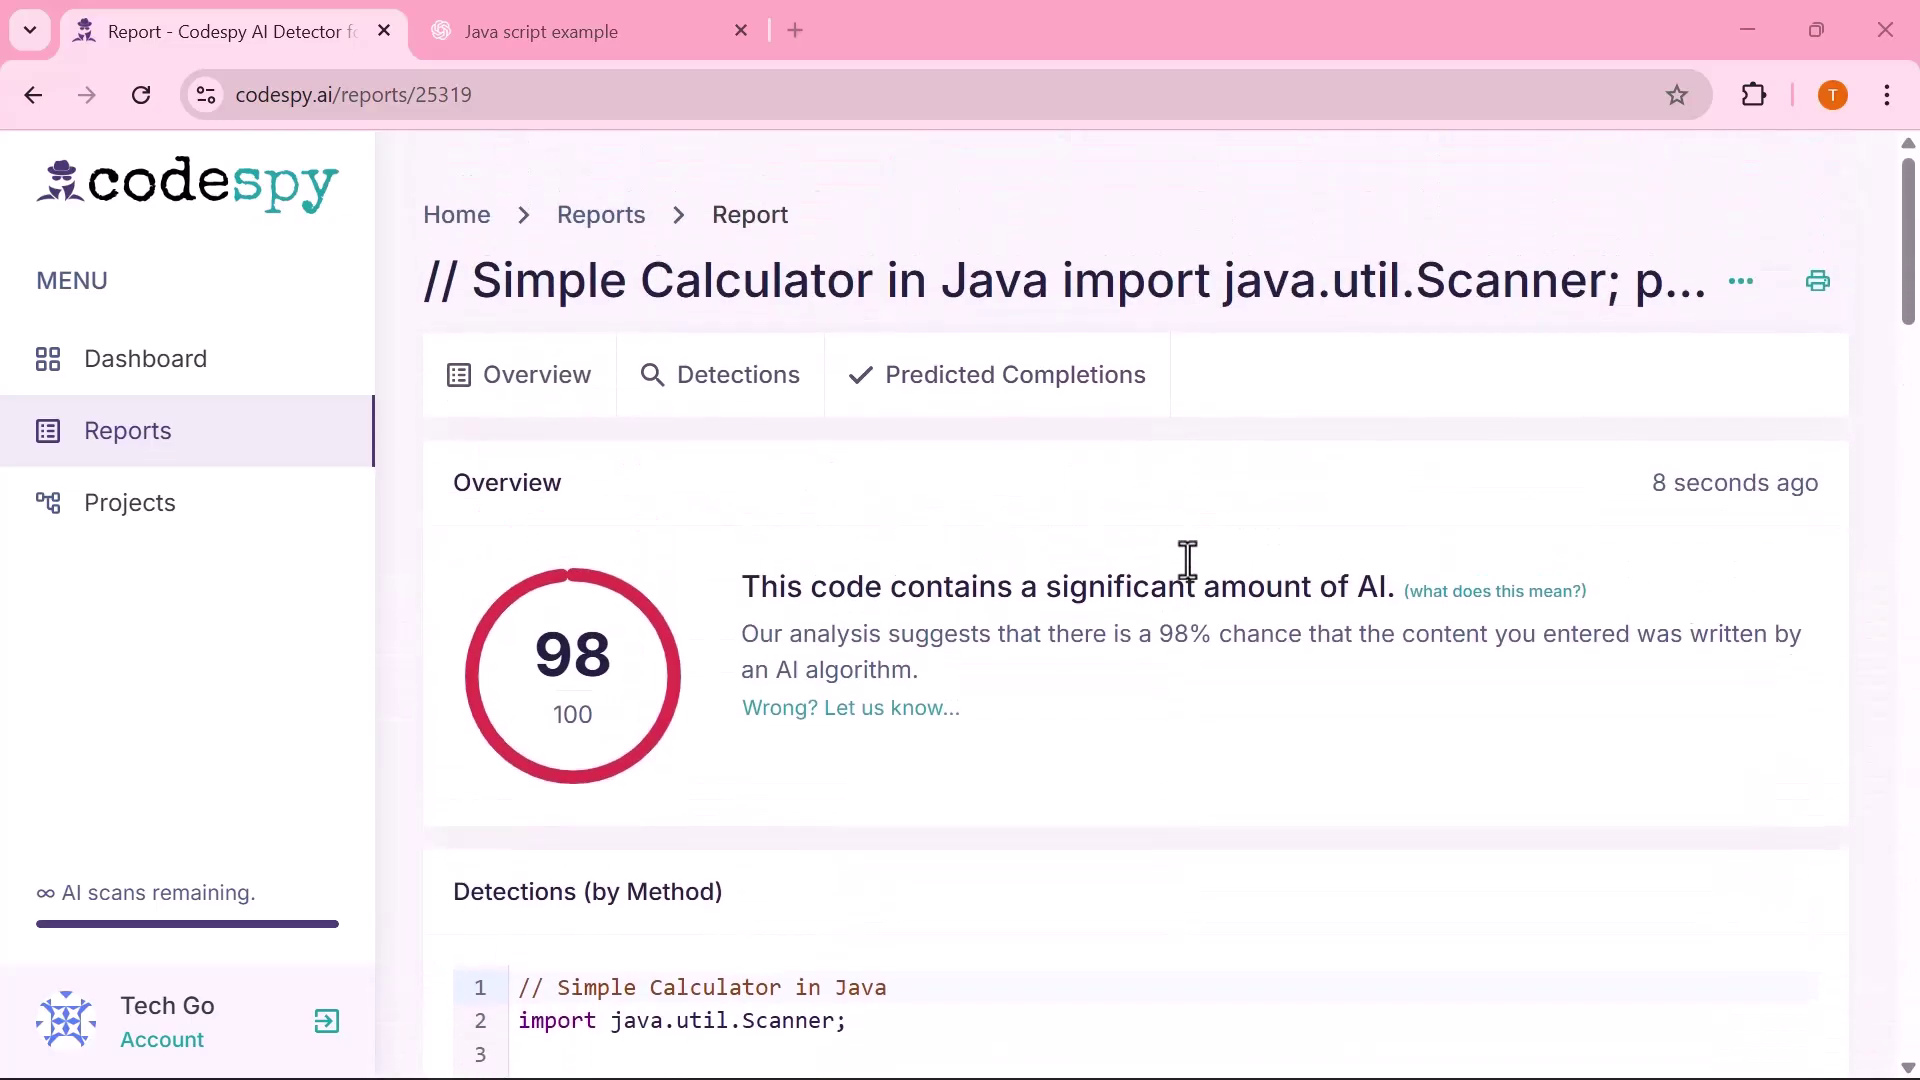
Step: Go back to the Reports list, then look over the PHP quote script in ChatGPT
left_click(32, 104)
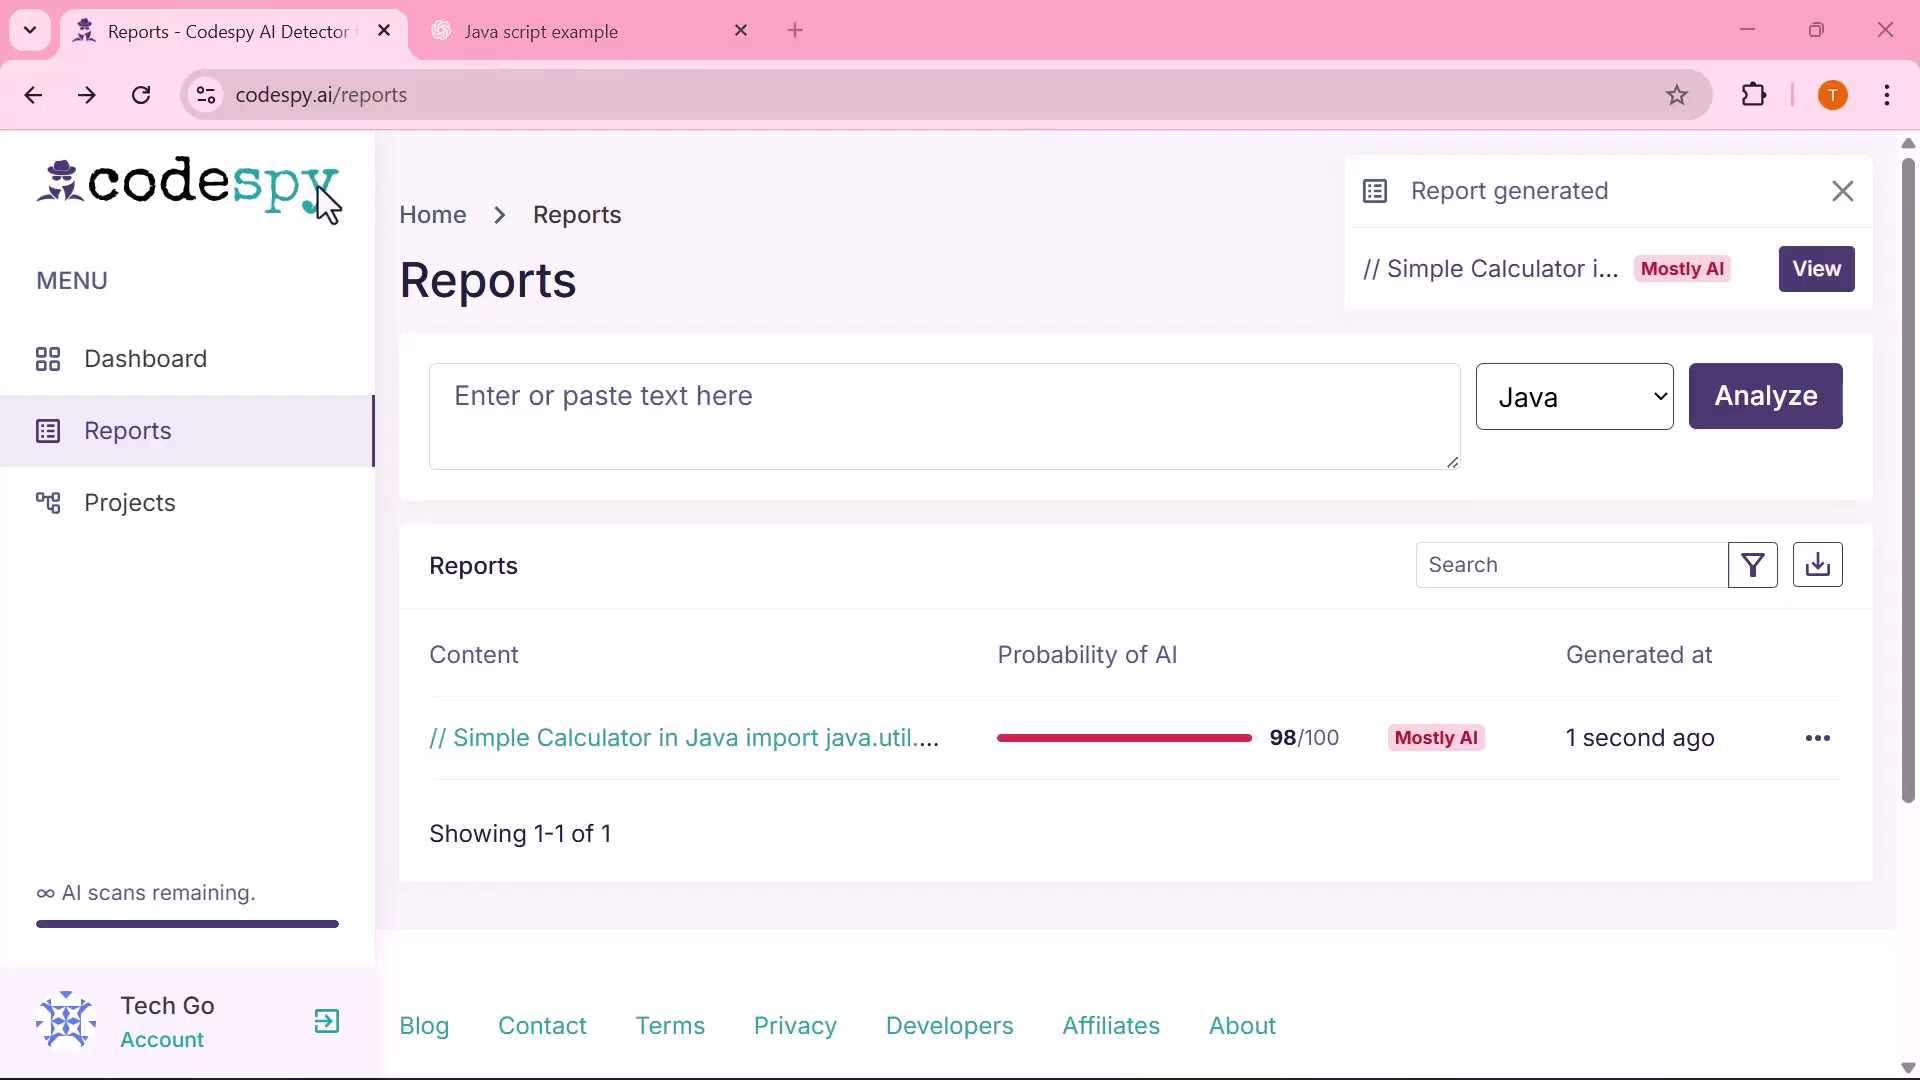
key("ctrl+Tab")
scroll(849, 220, "up", 1)
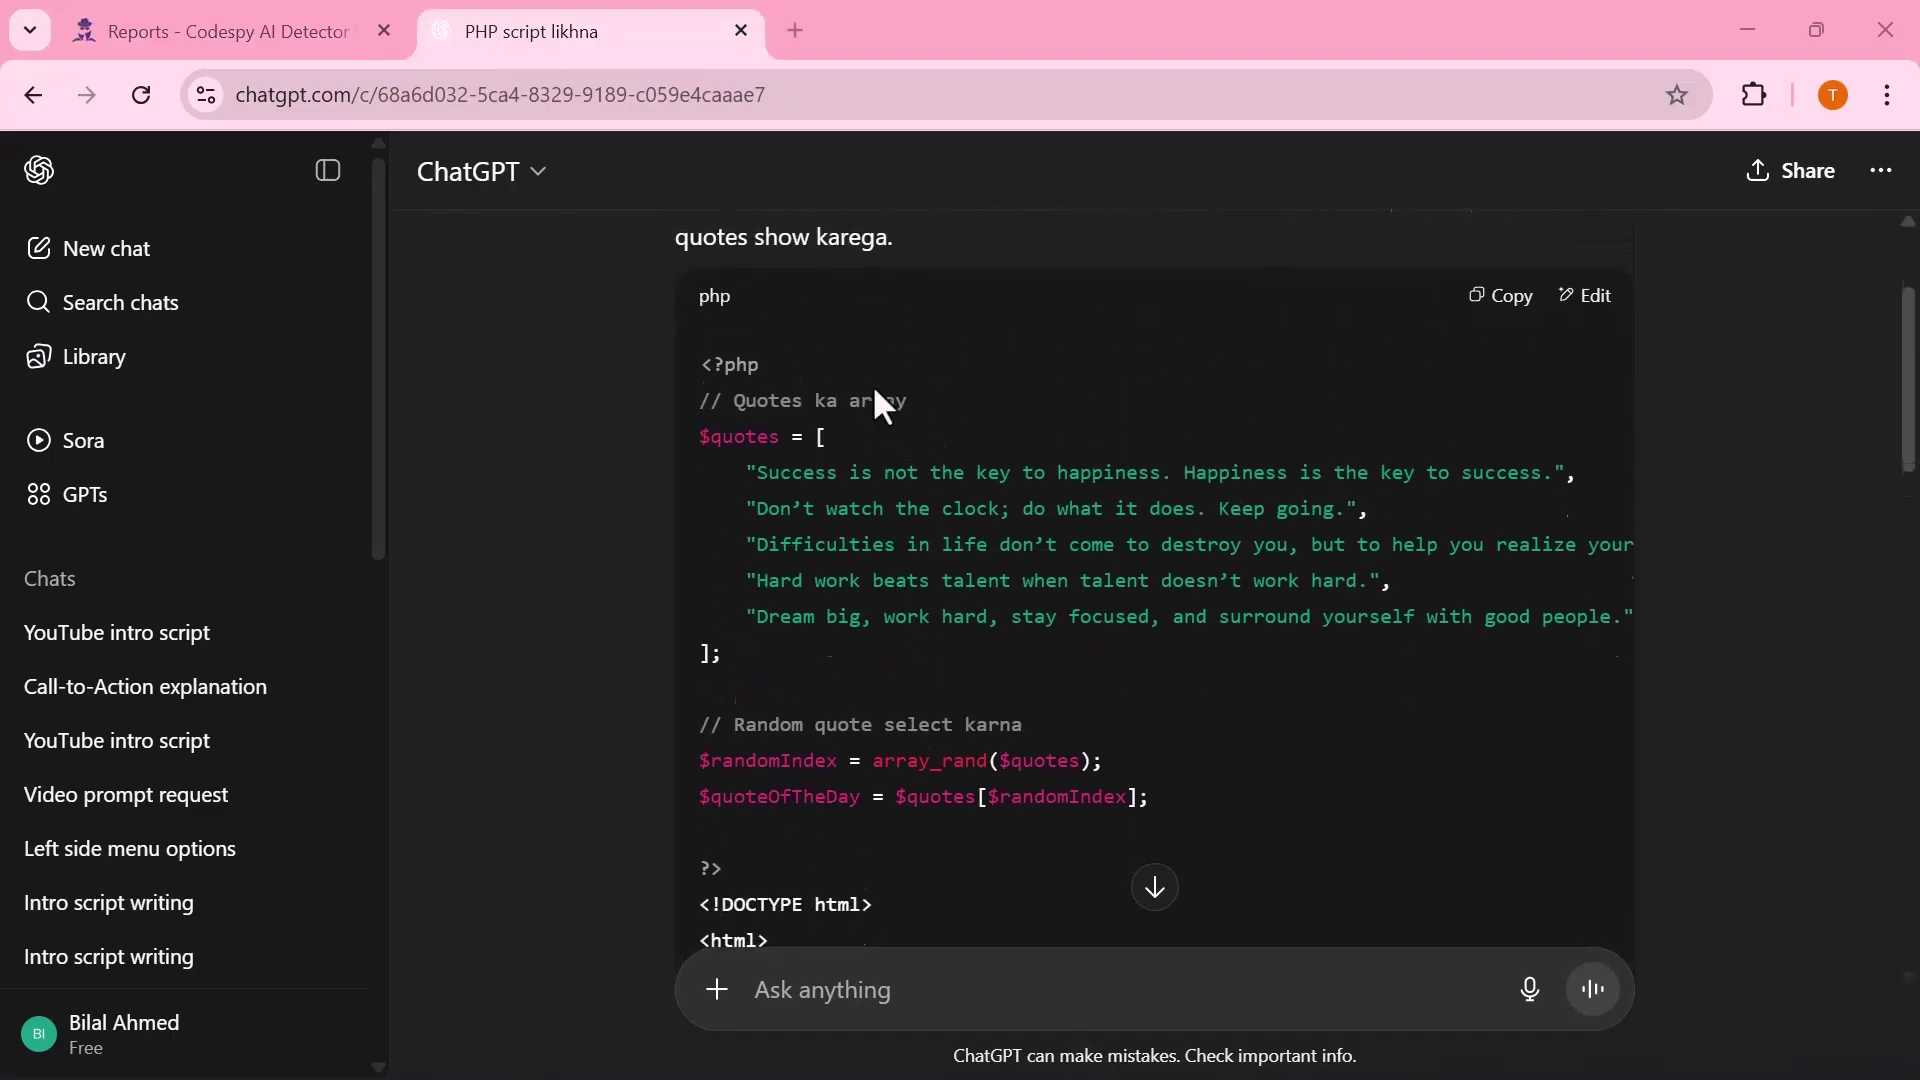
scroll(1064, 582, "down", 15)
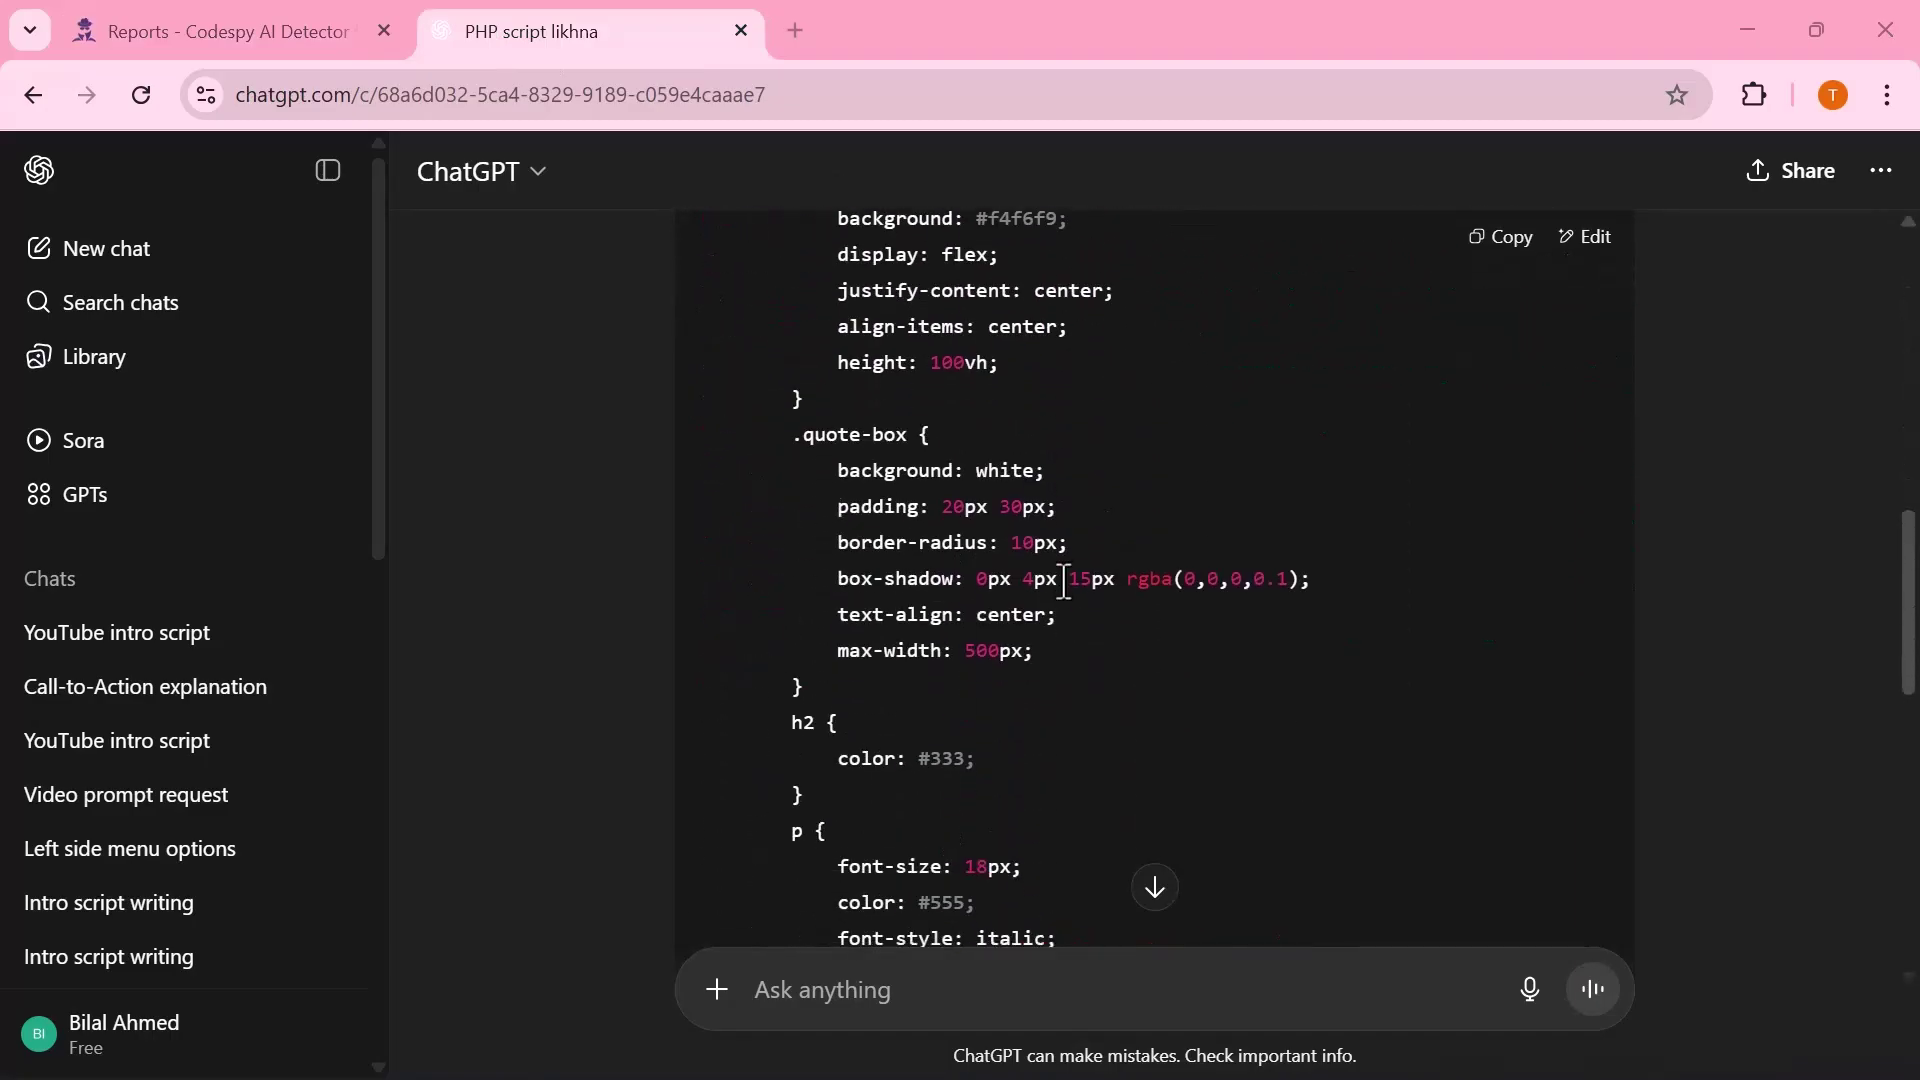
scroll(1064, 584, "up", 4)
Step: Return to Codespy's Reports page and paste the PHP quote code into the code box
left_click(326, 37)
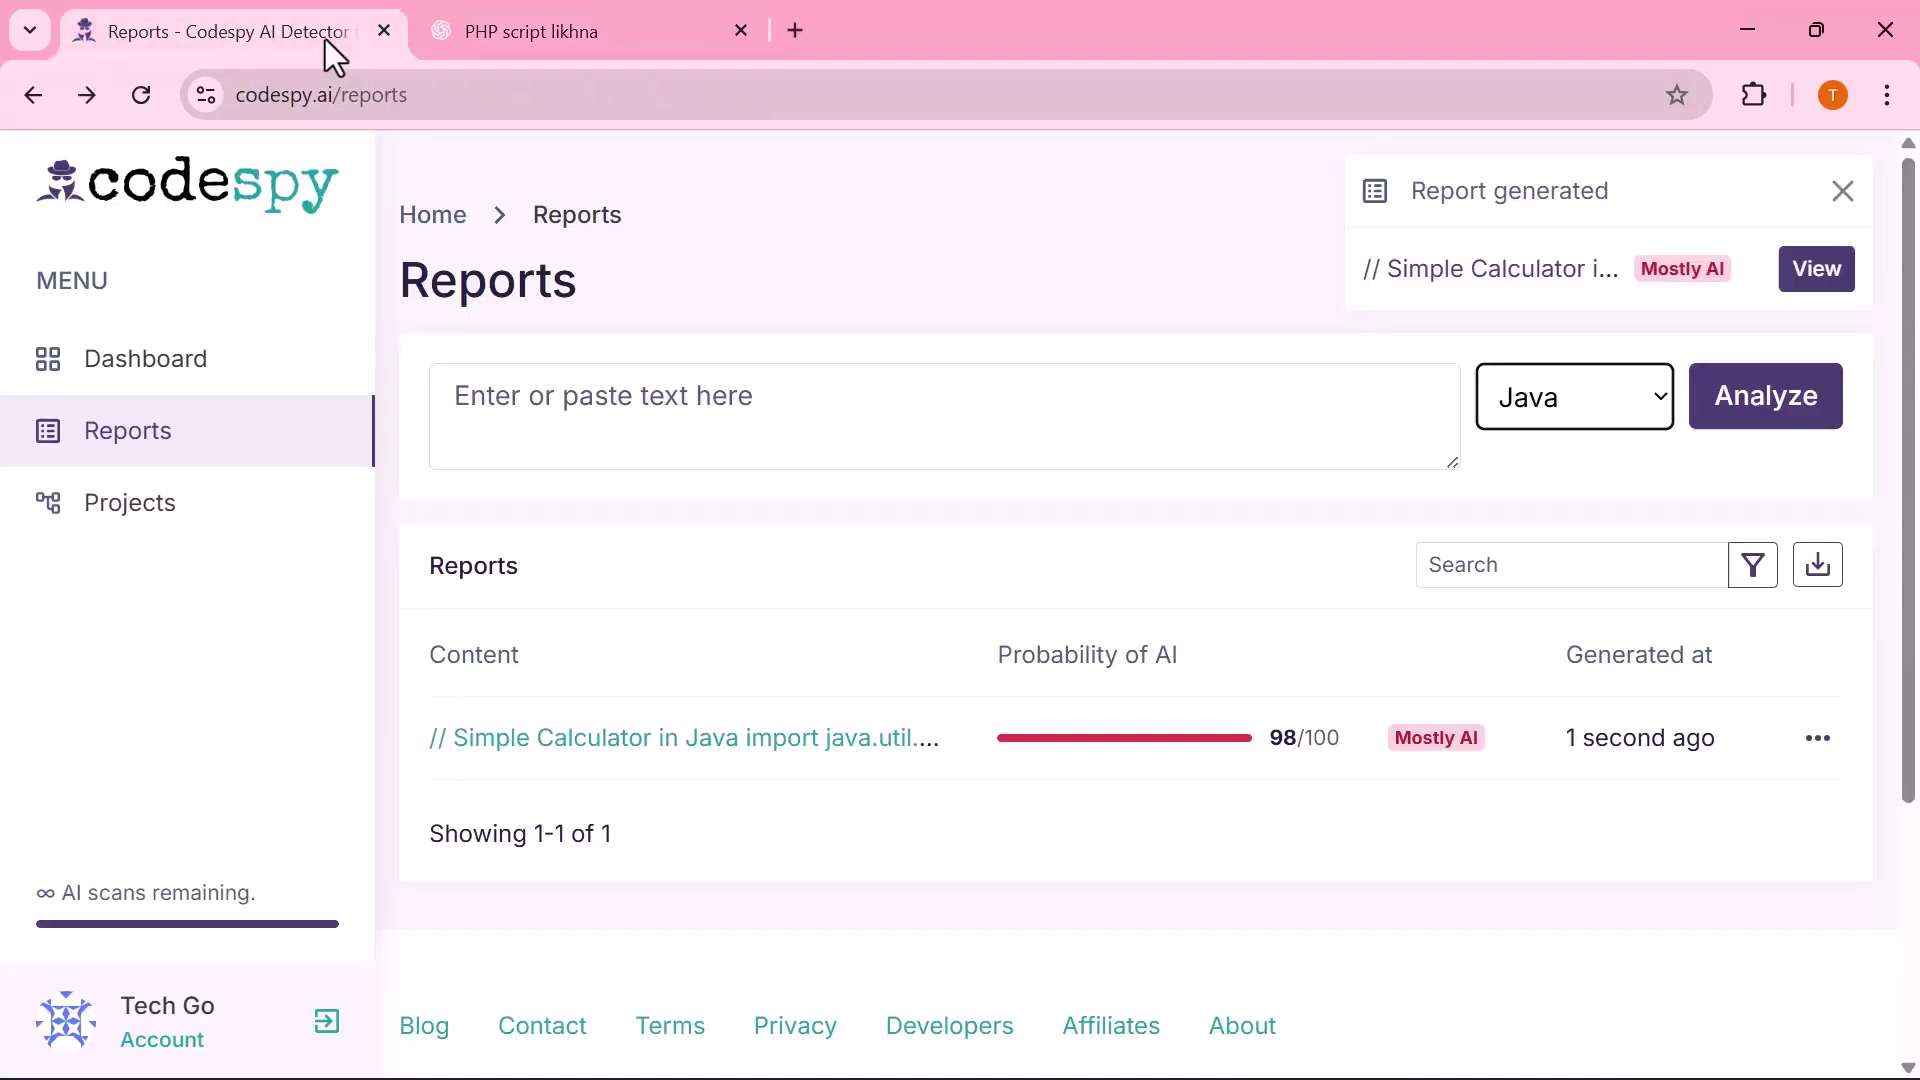
left_click(741, 30)
left_click(1186, 418)
key("ctrl+v")
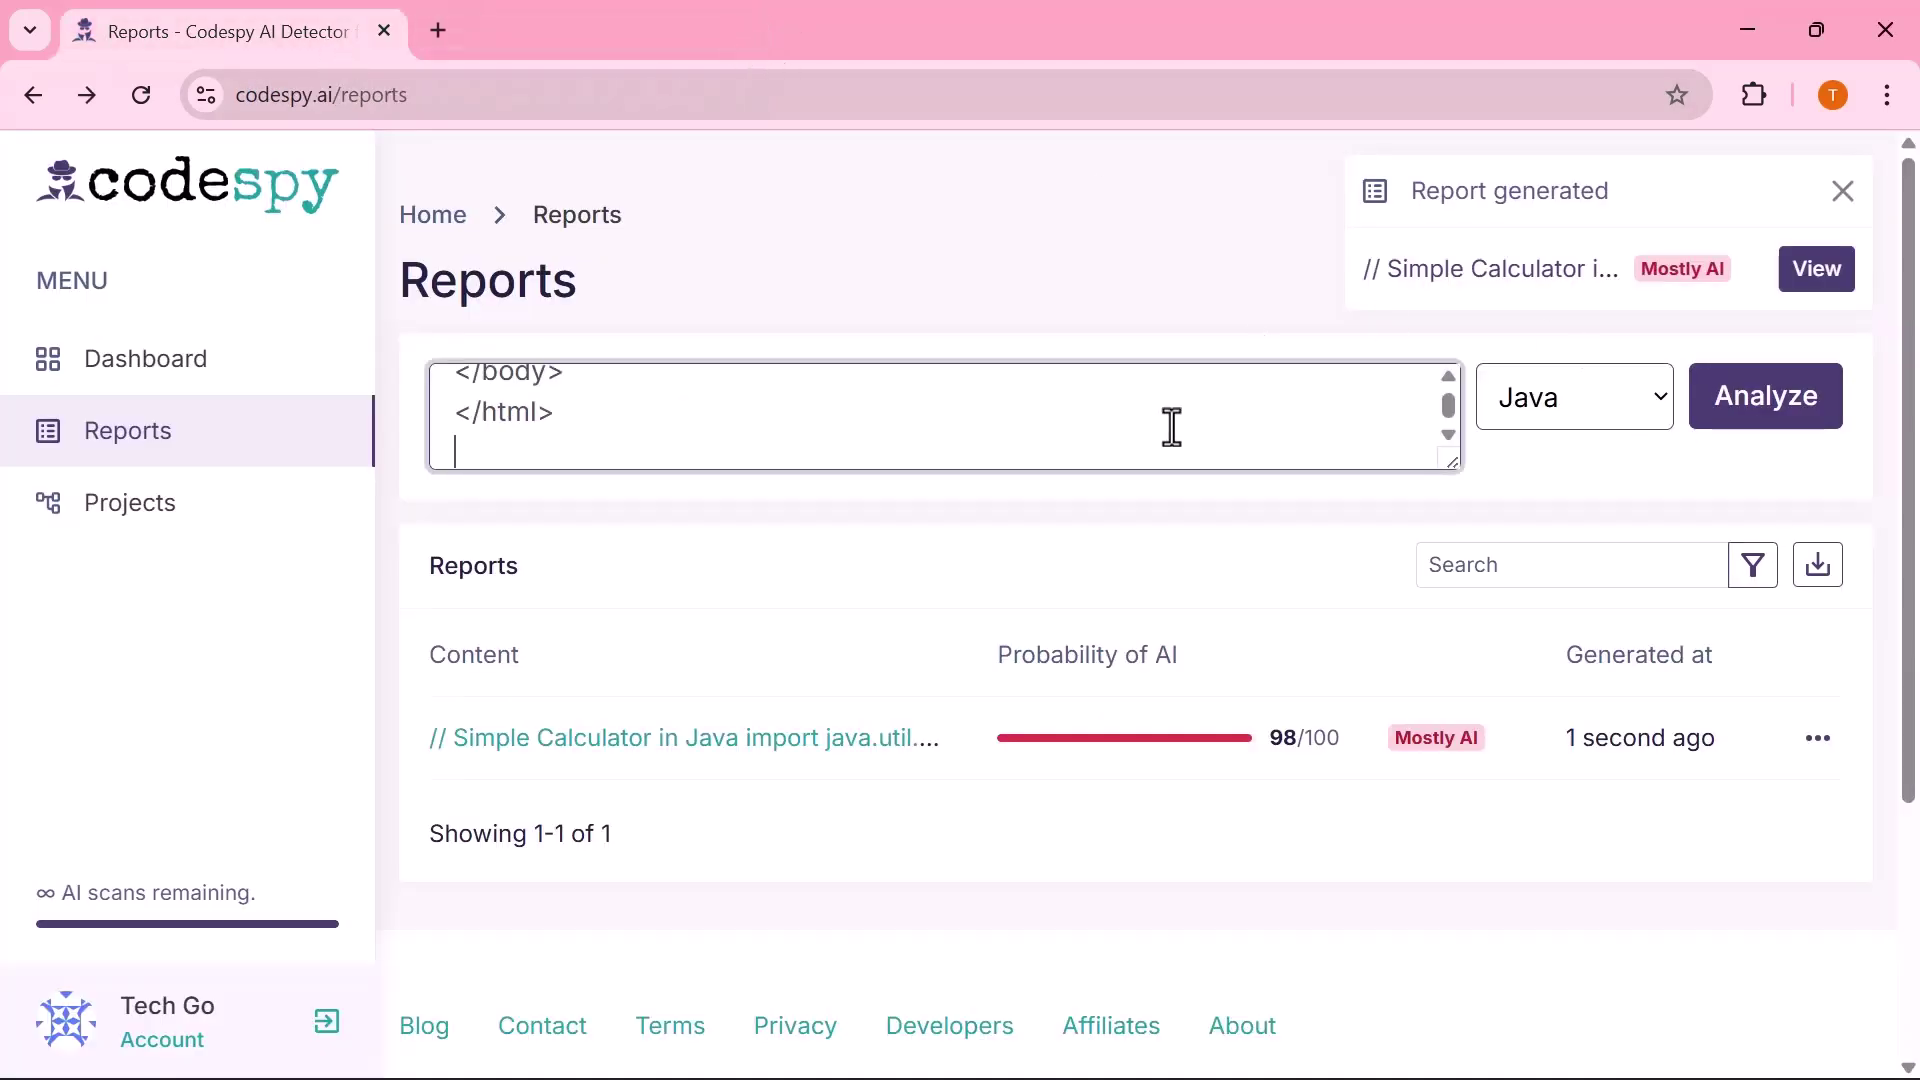
Step: Set the language to PHP, run the analysis and open the generated report
scroll(1320, 416, "up", 10)
left_click(1640, 410)
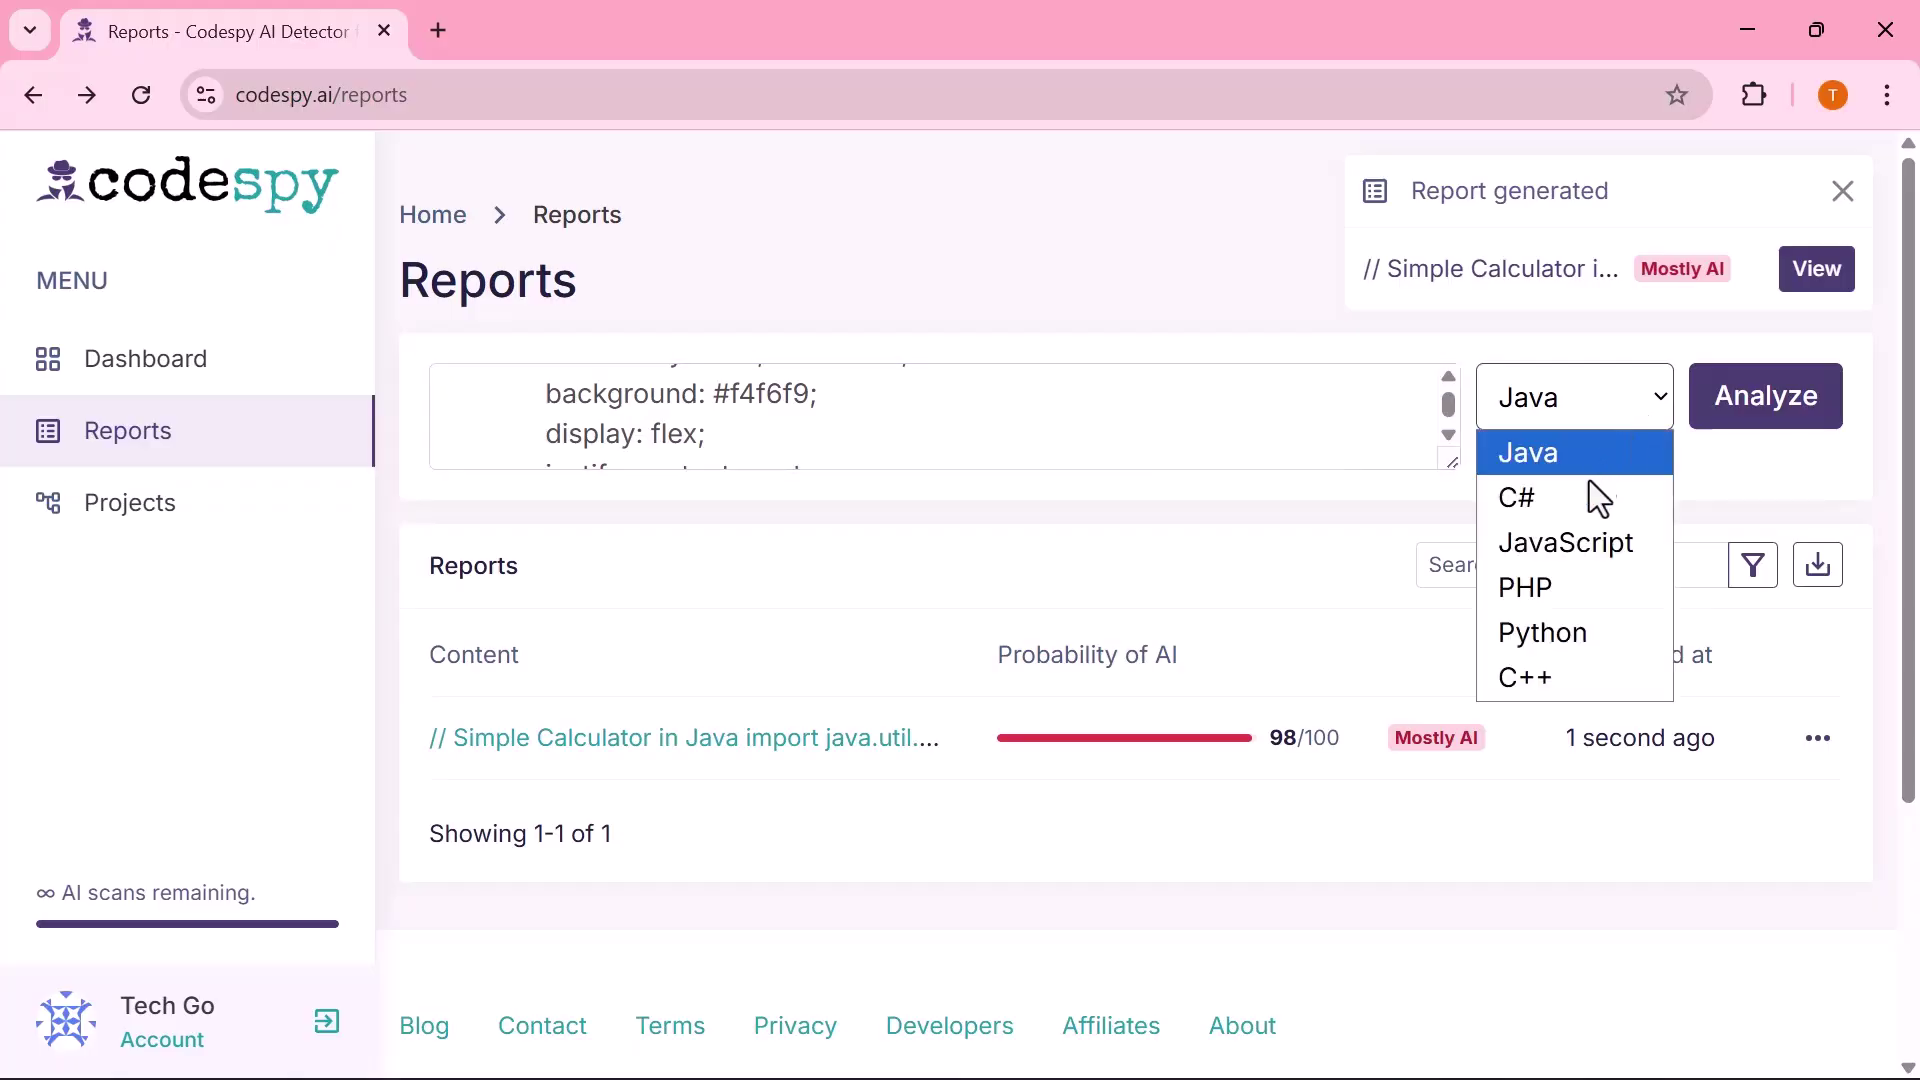
left_click(1586, 579)
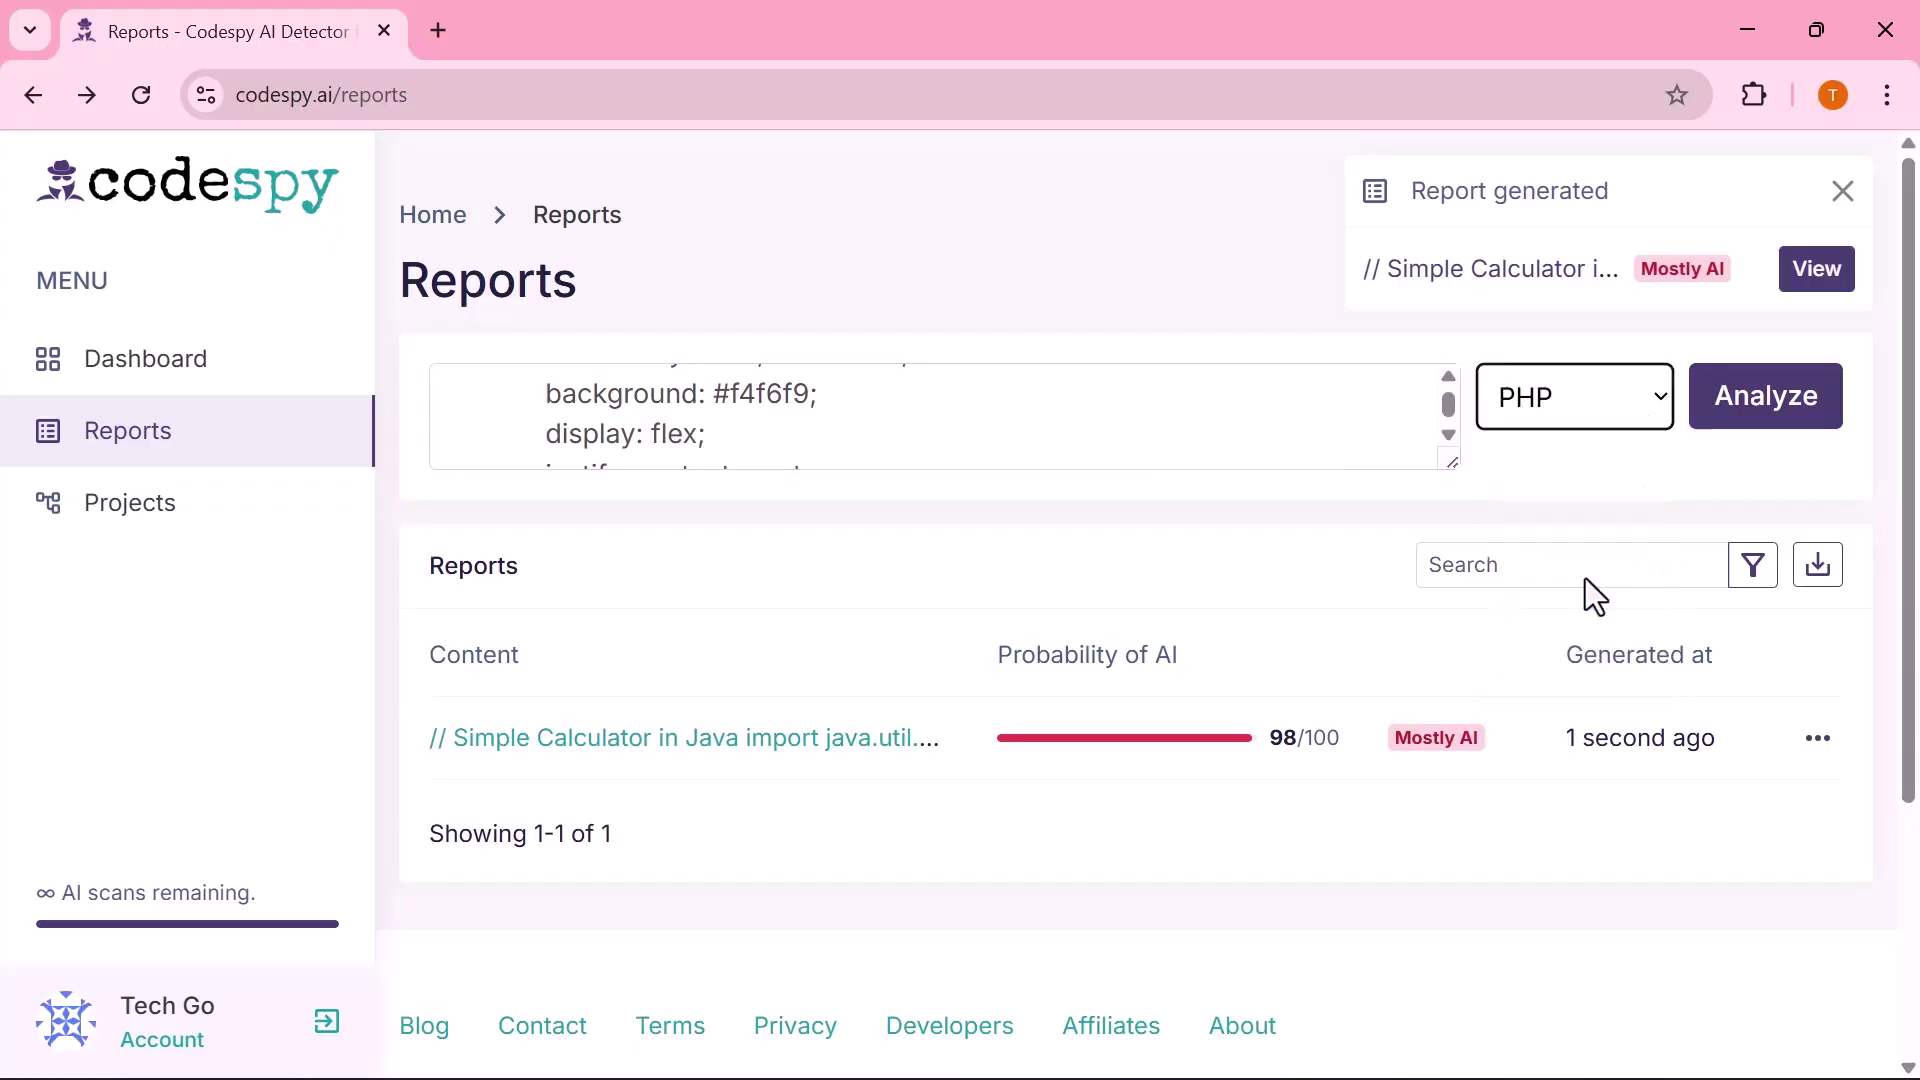
left_click(1787, 410)
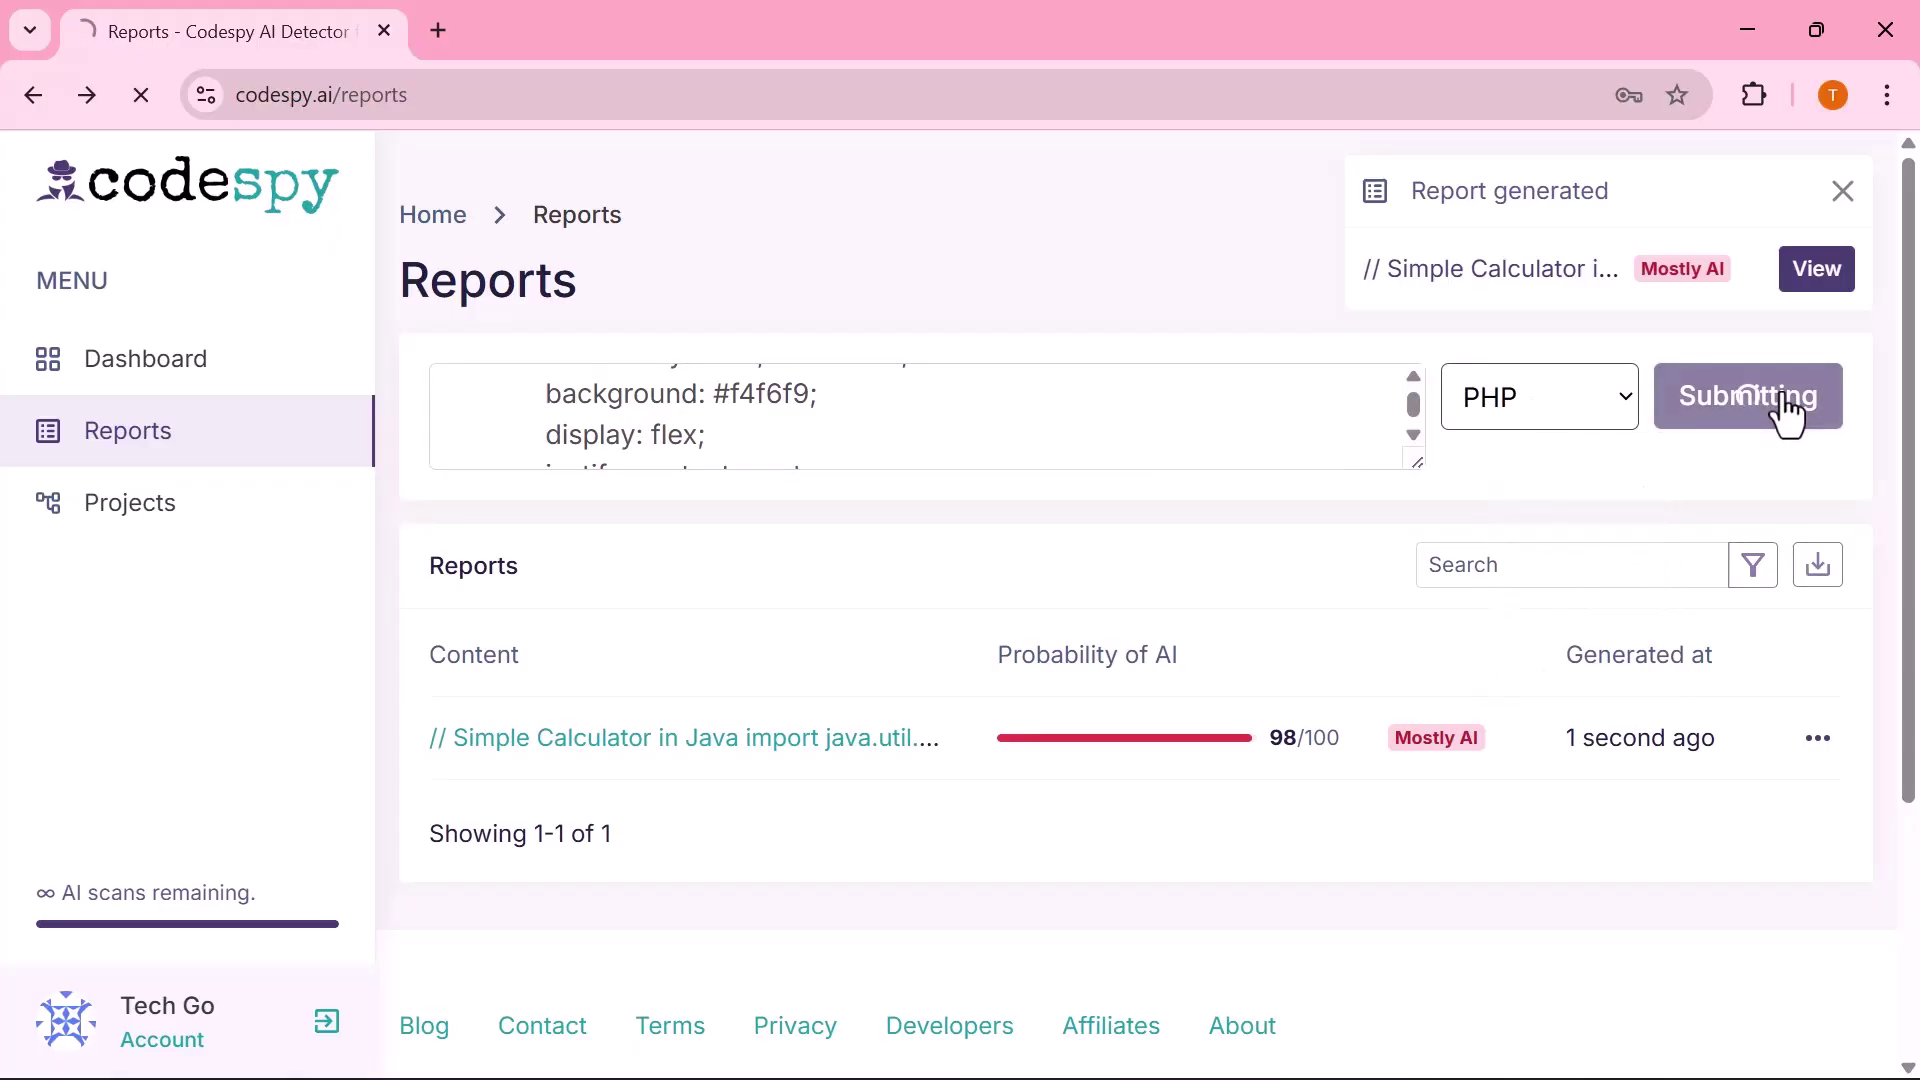
left_click(1818, 280)
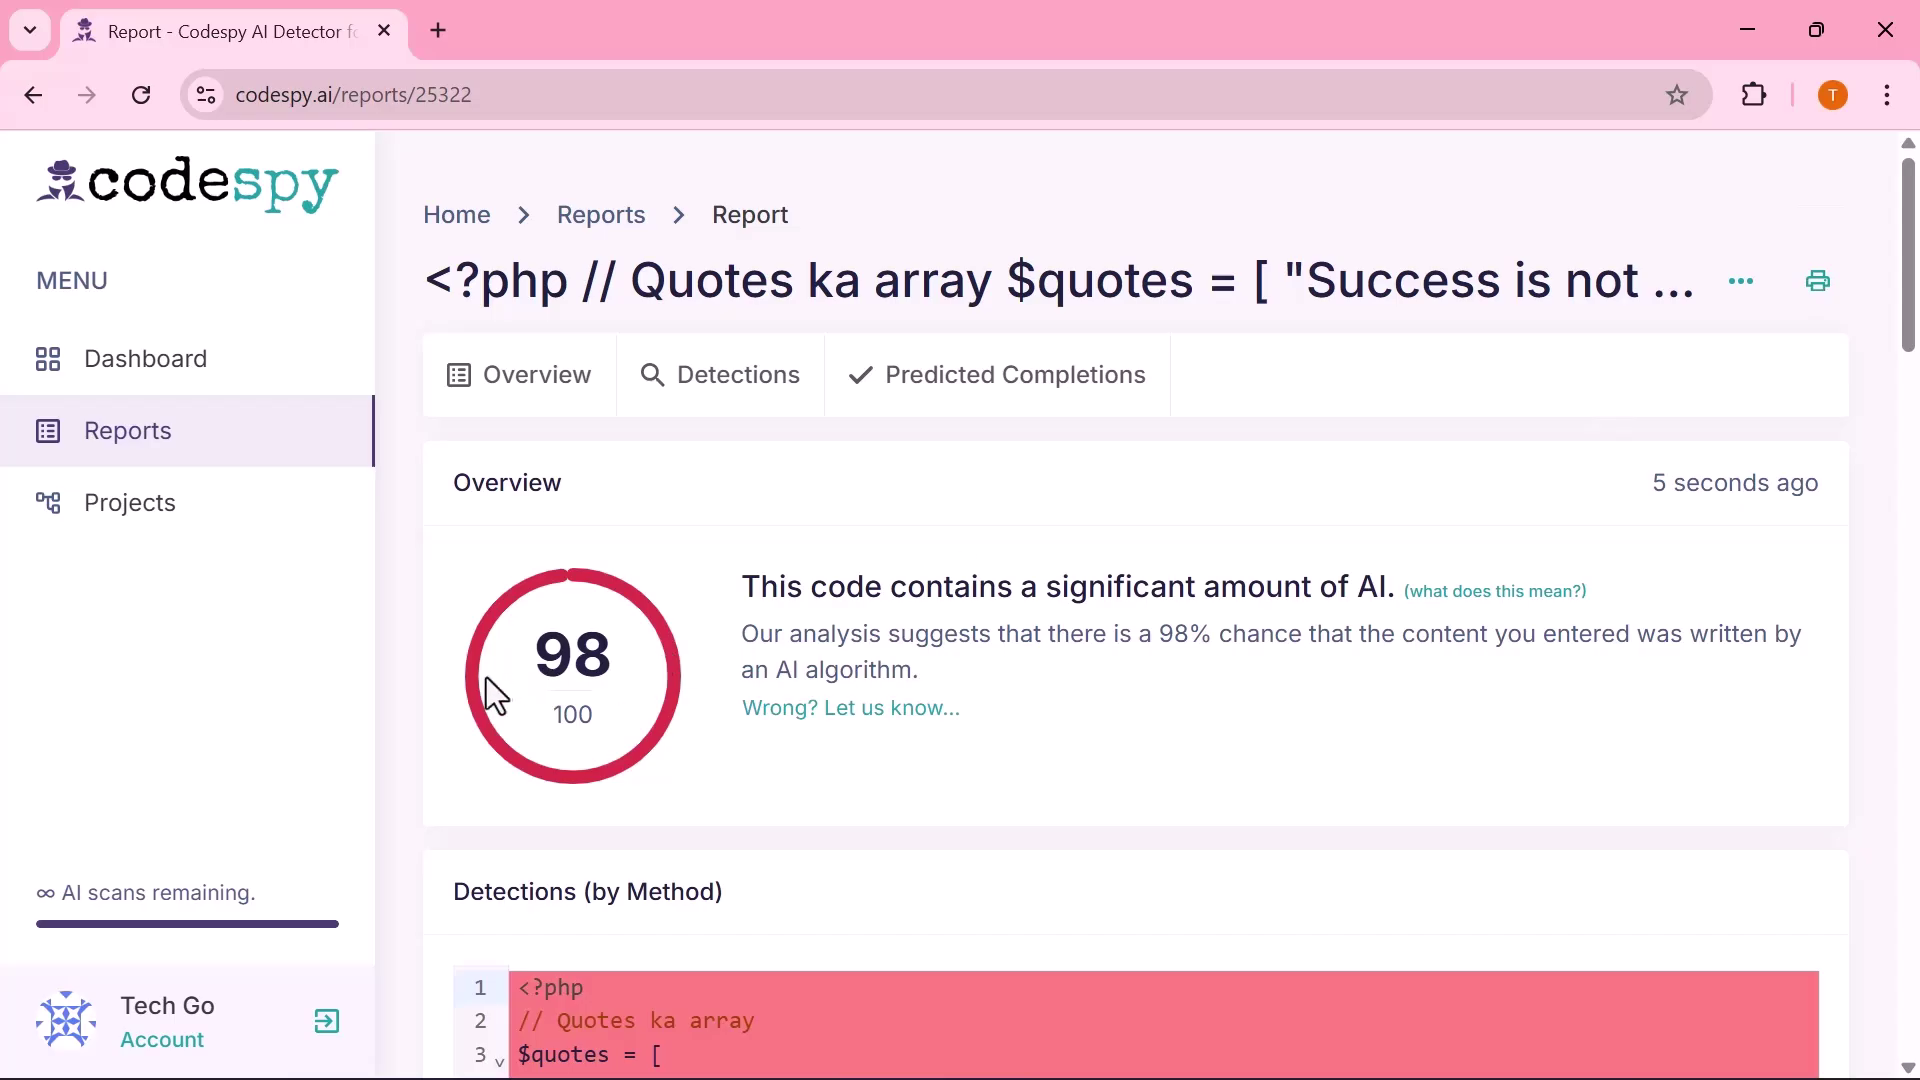
Step: Scroll through the PHP report's 98 score, Detections and Predicted Completions sections
scroll(646, 680, "down", 3)
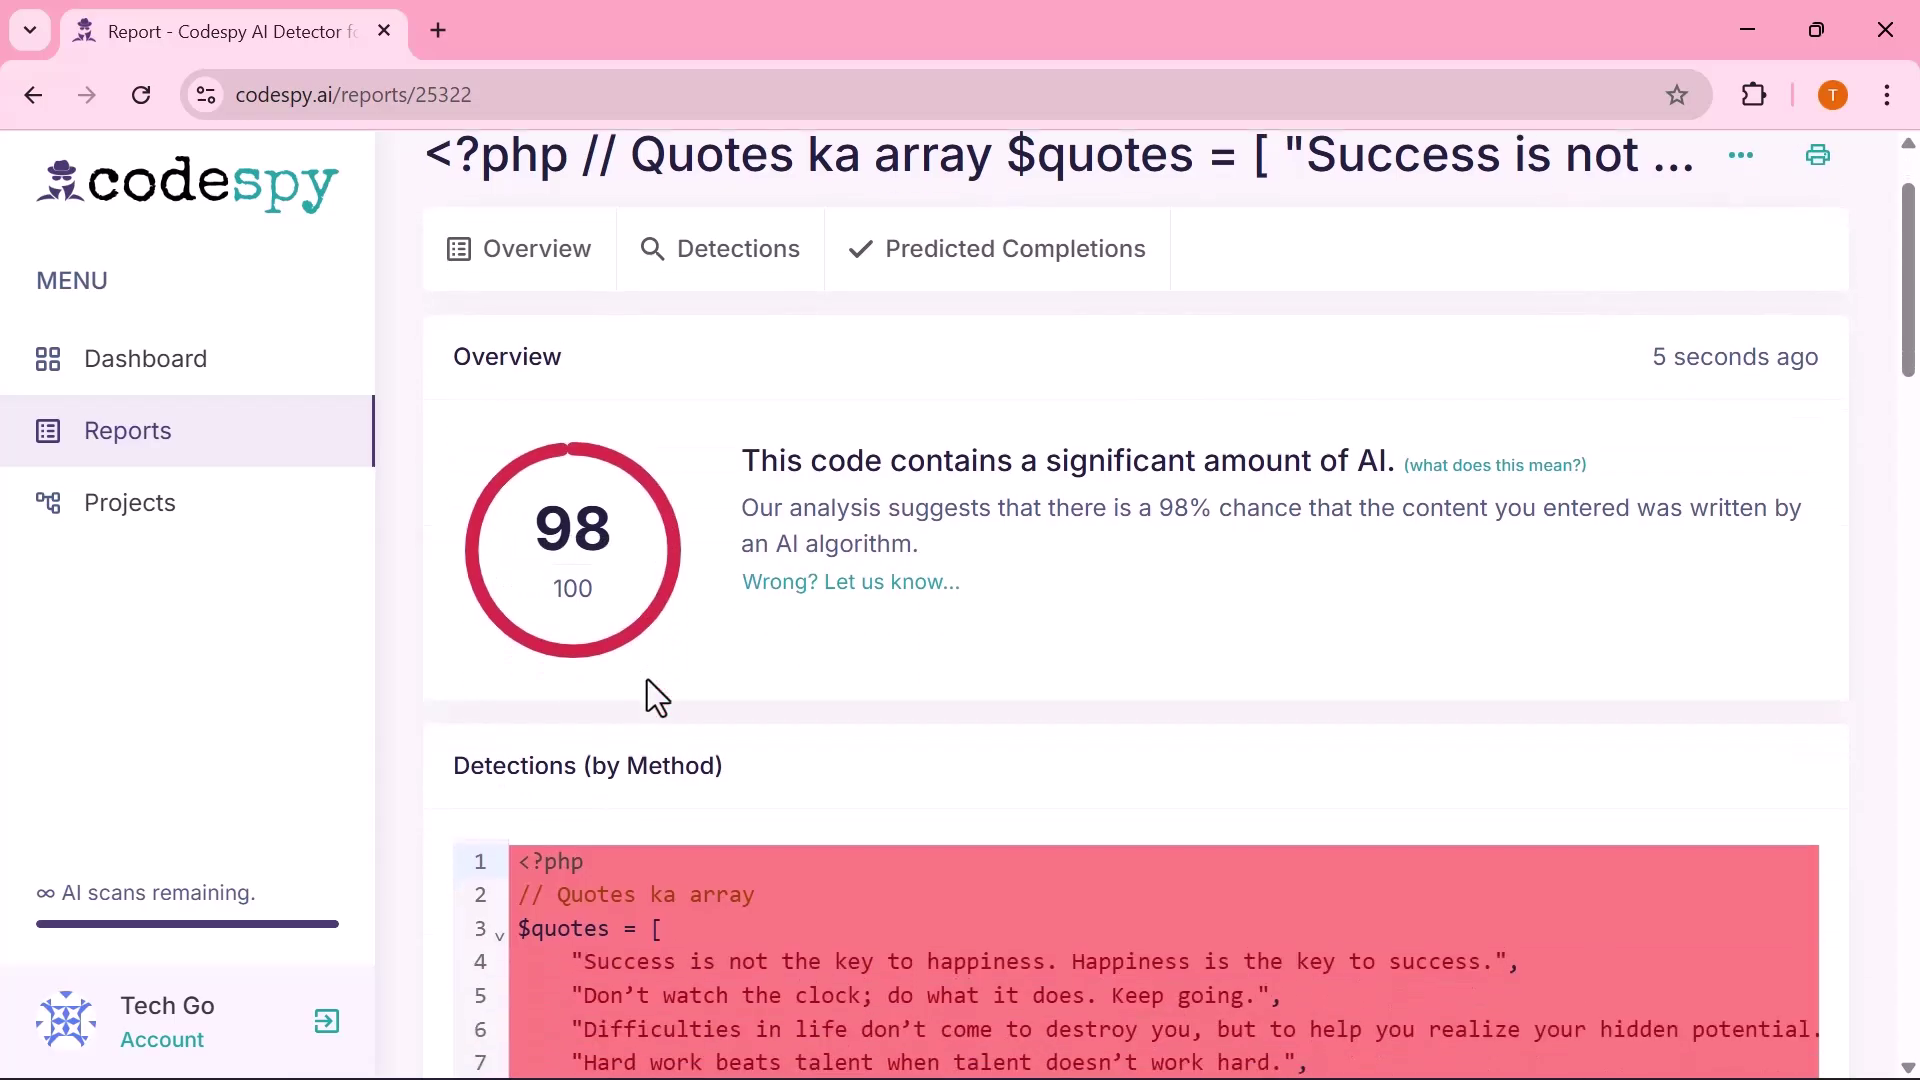
scroll(655, 691, "down", 1)
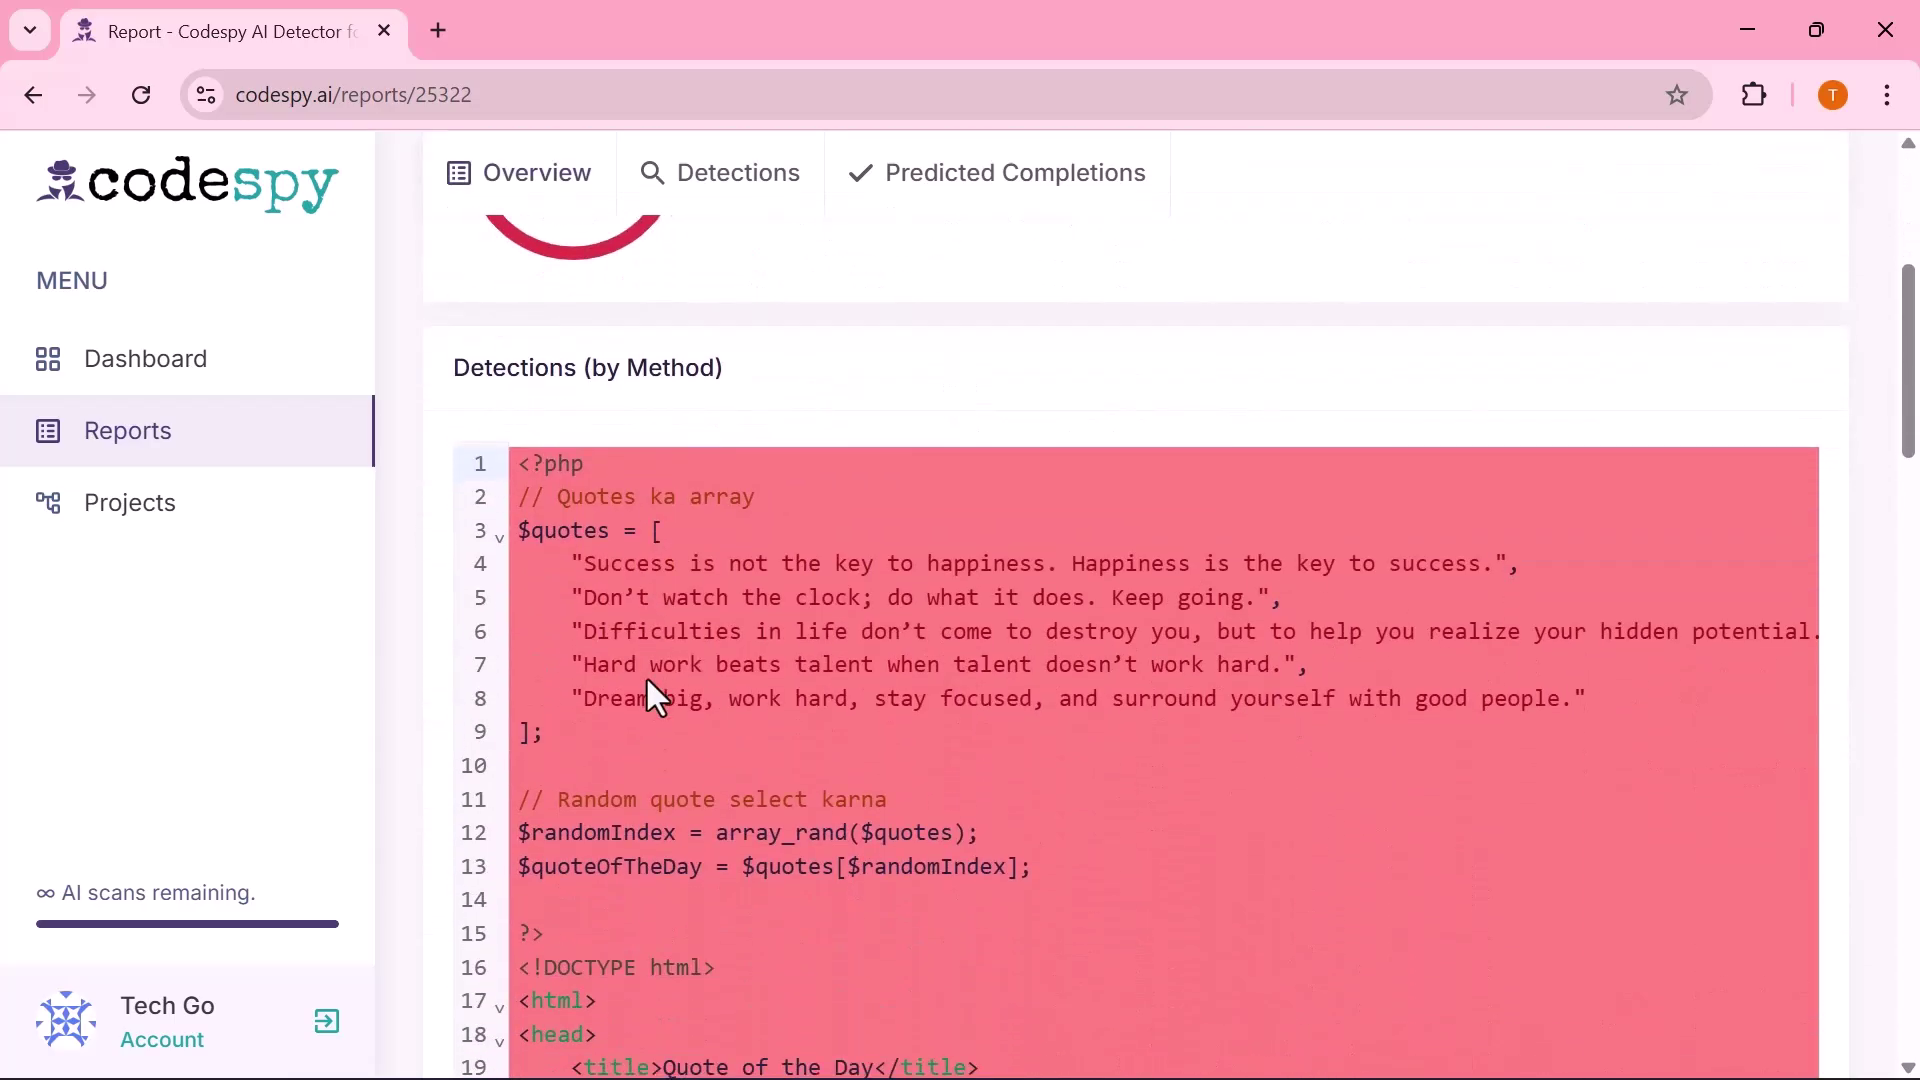
scroll(646, 680, "down", 3)
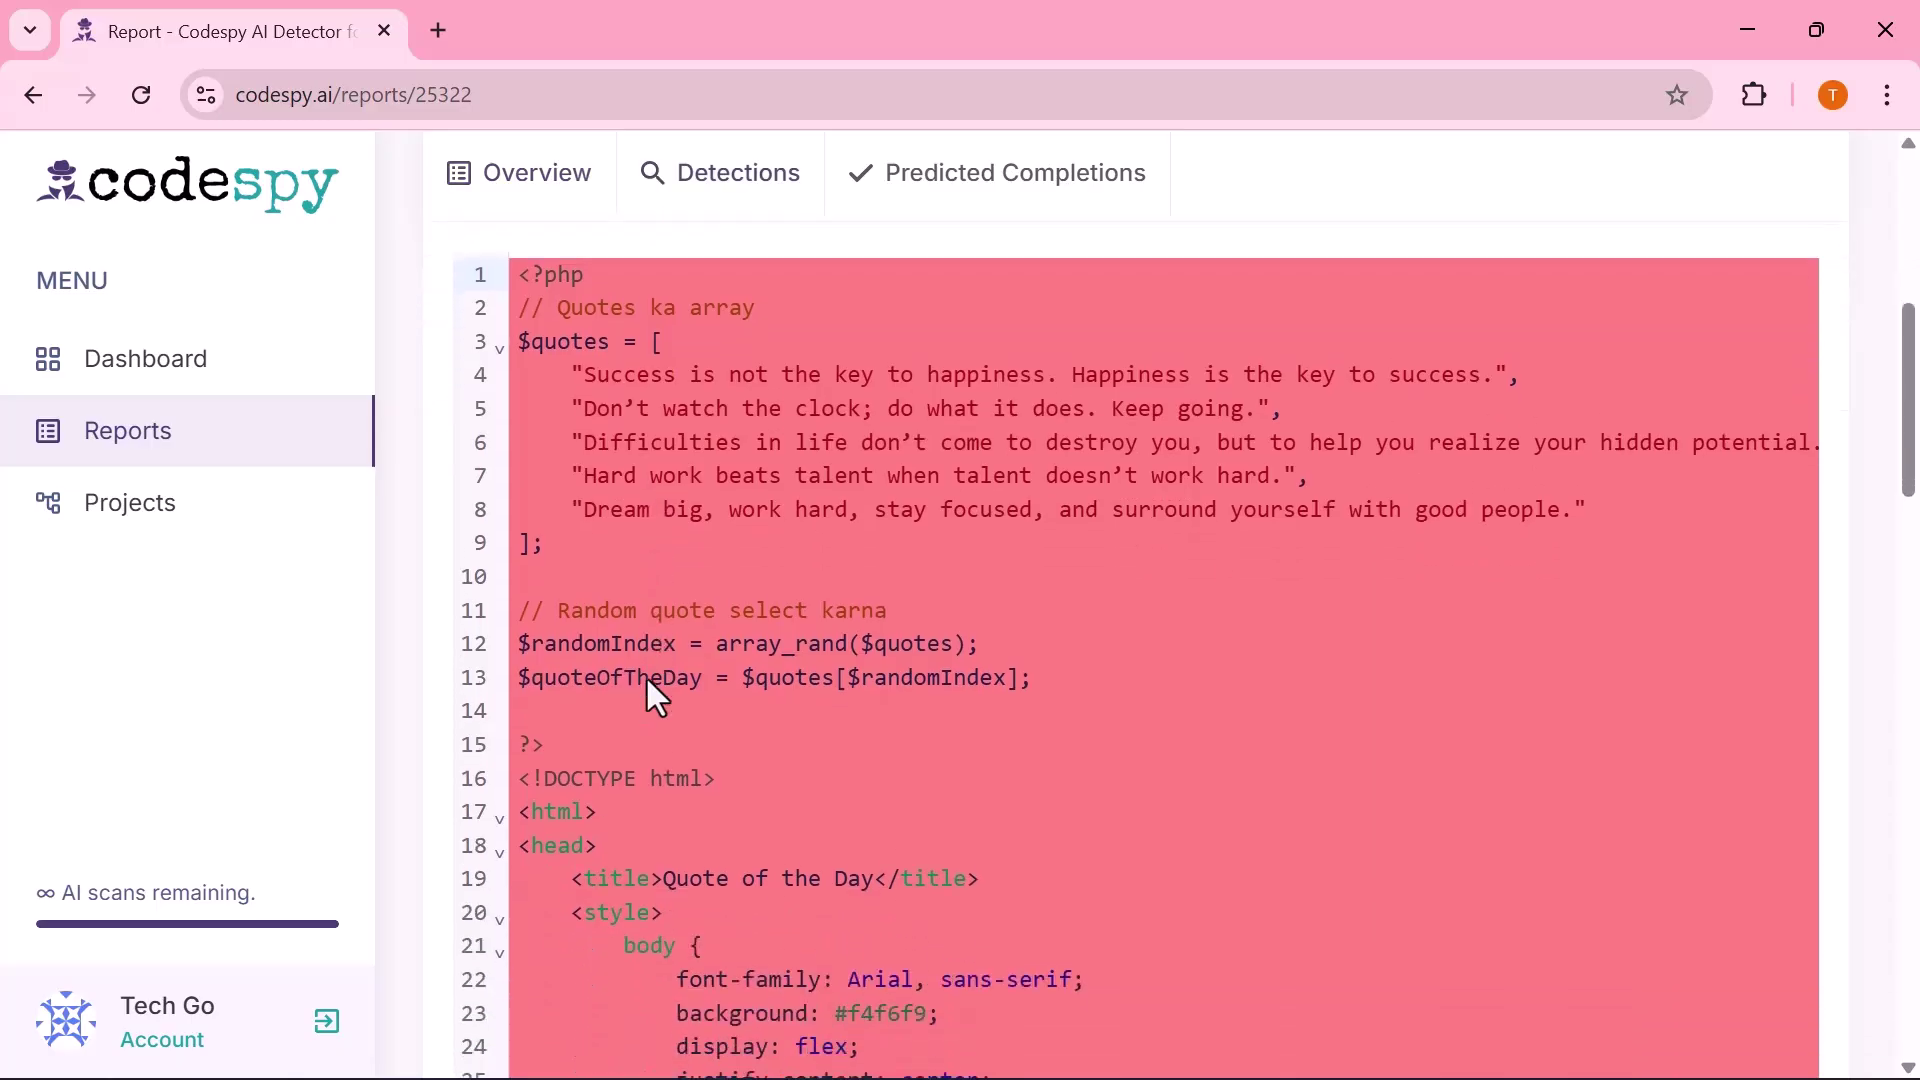
scroll(646, 680, "down", 4)
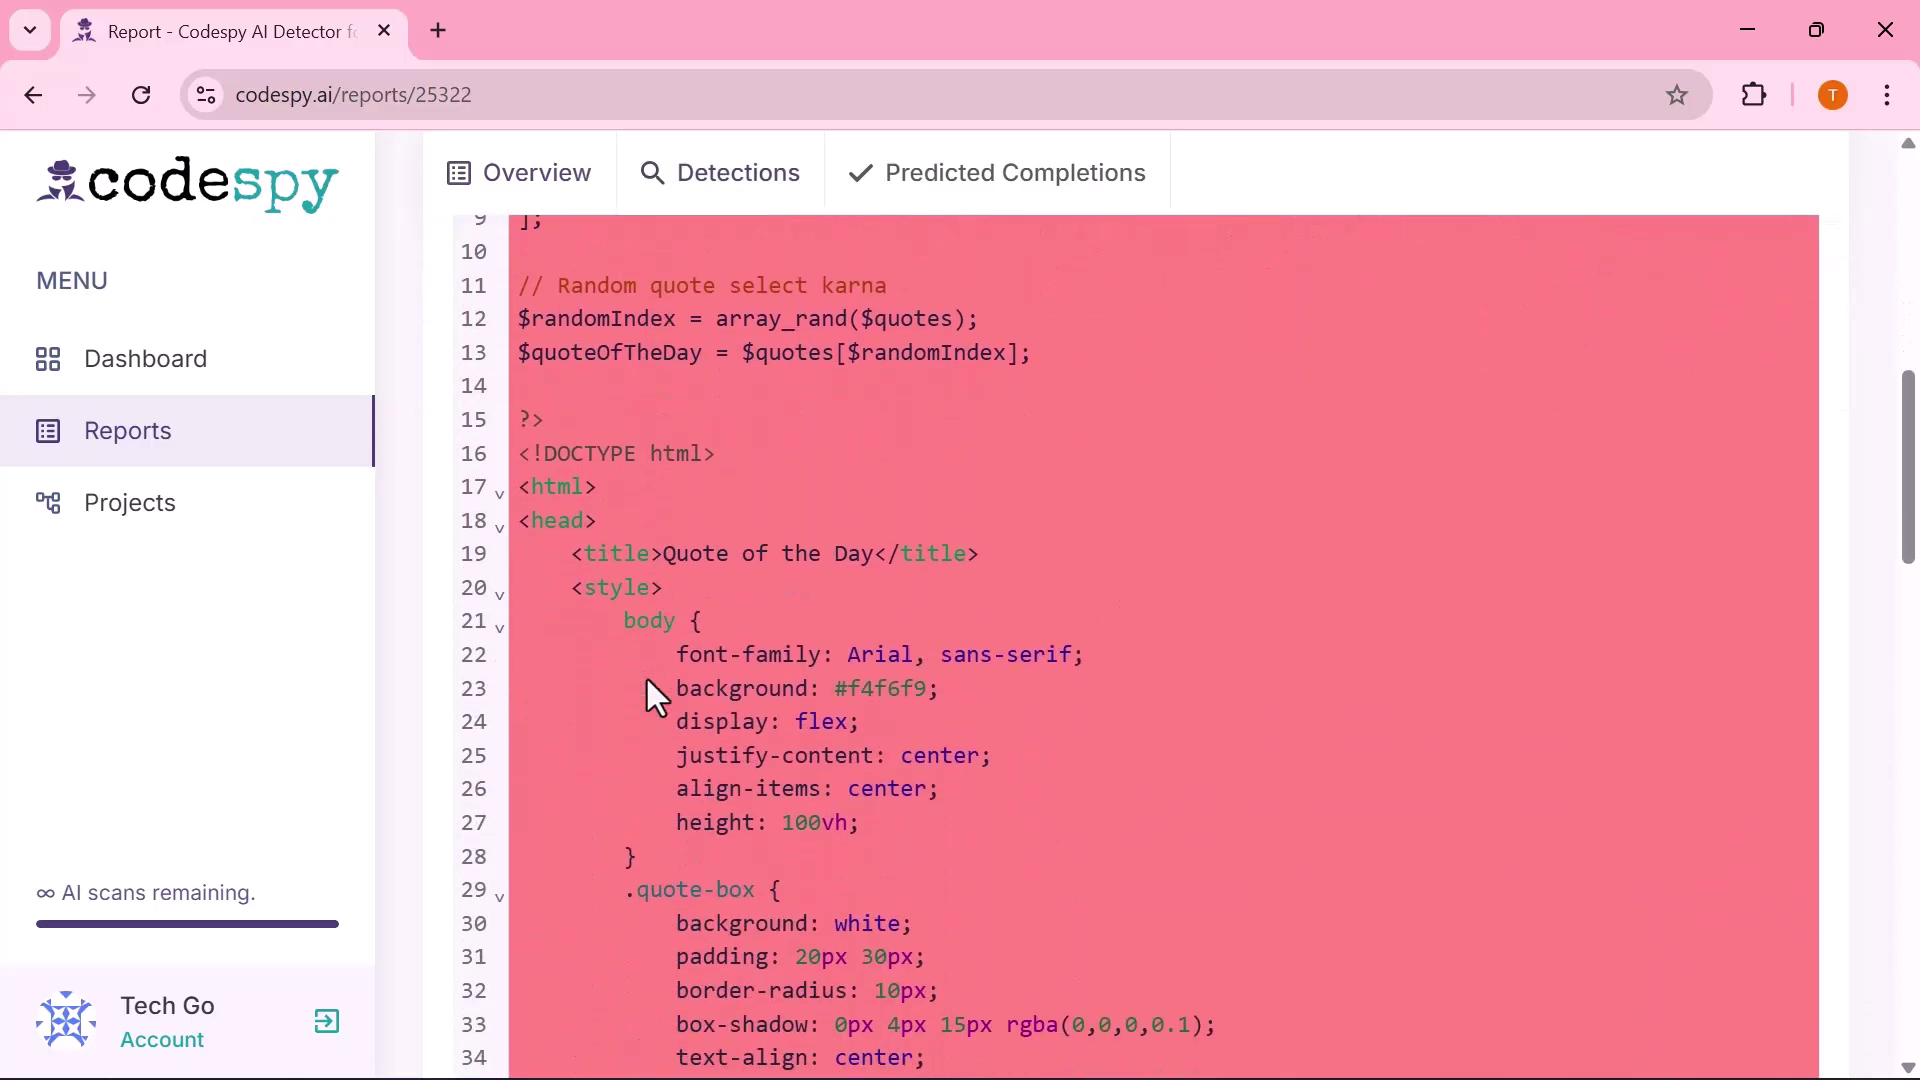
scroll(646, 680, "down", 10)
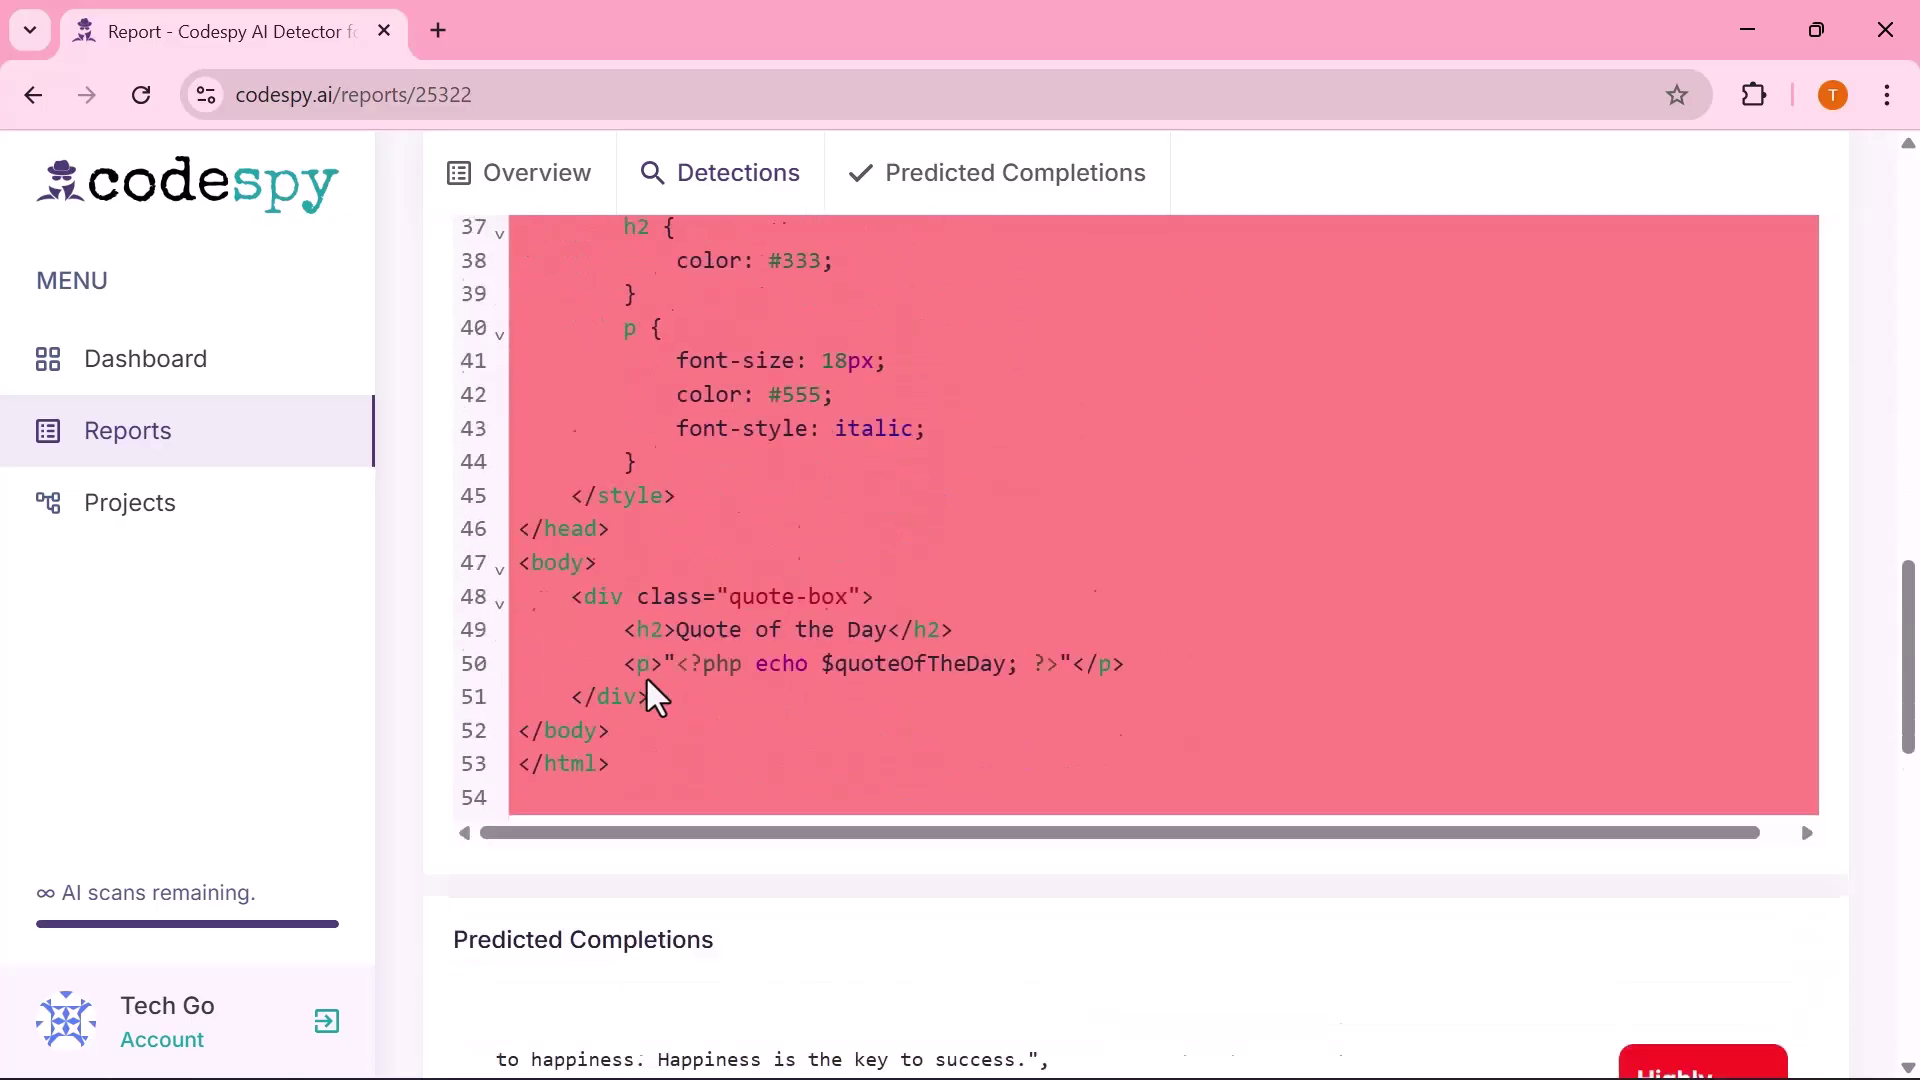
scroll(646, 680, "down", 4)
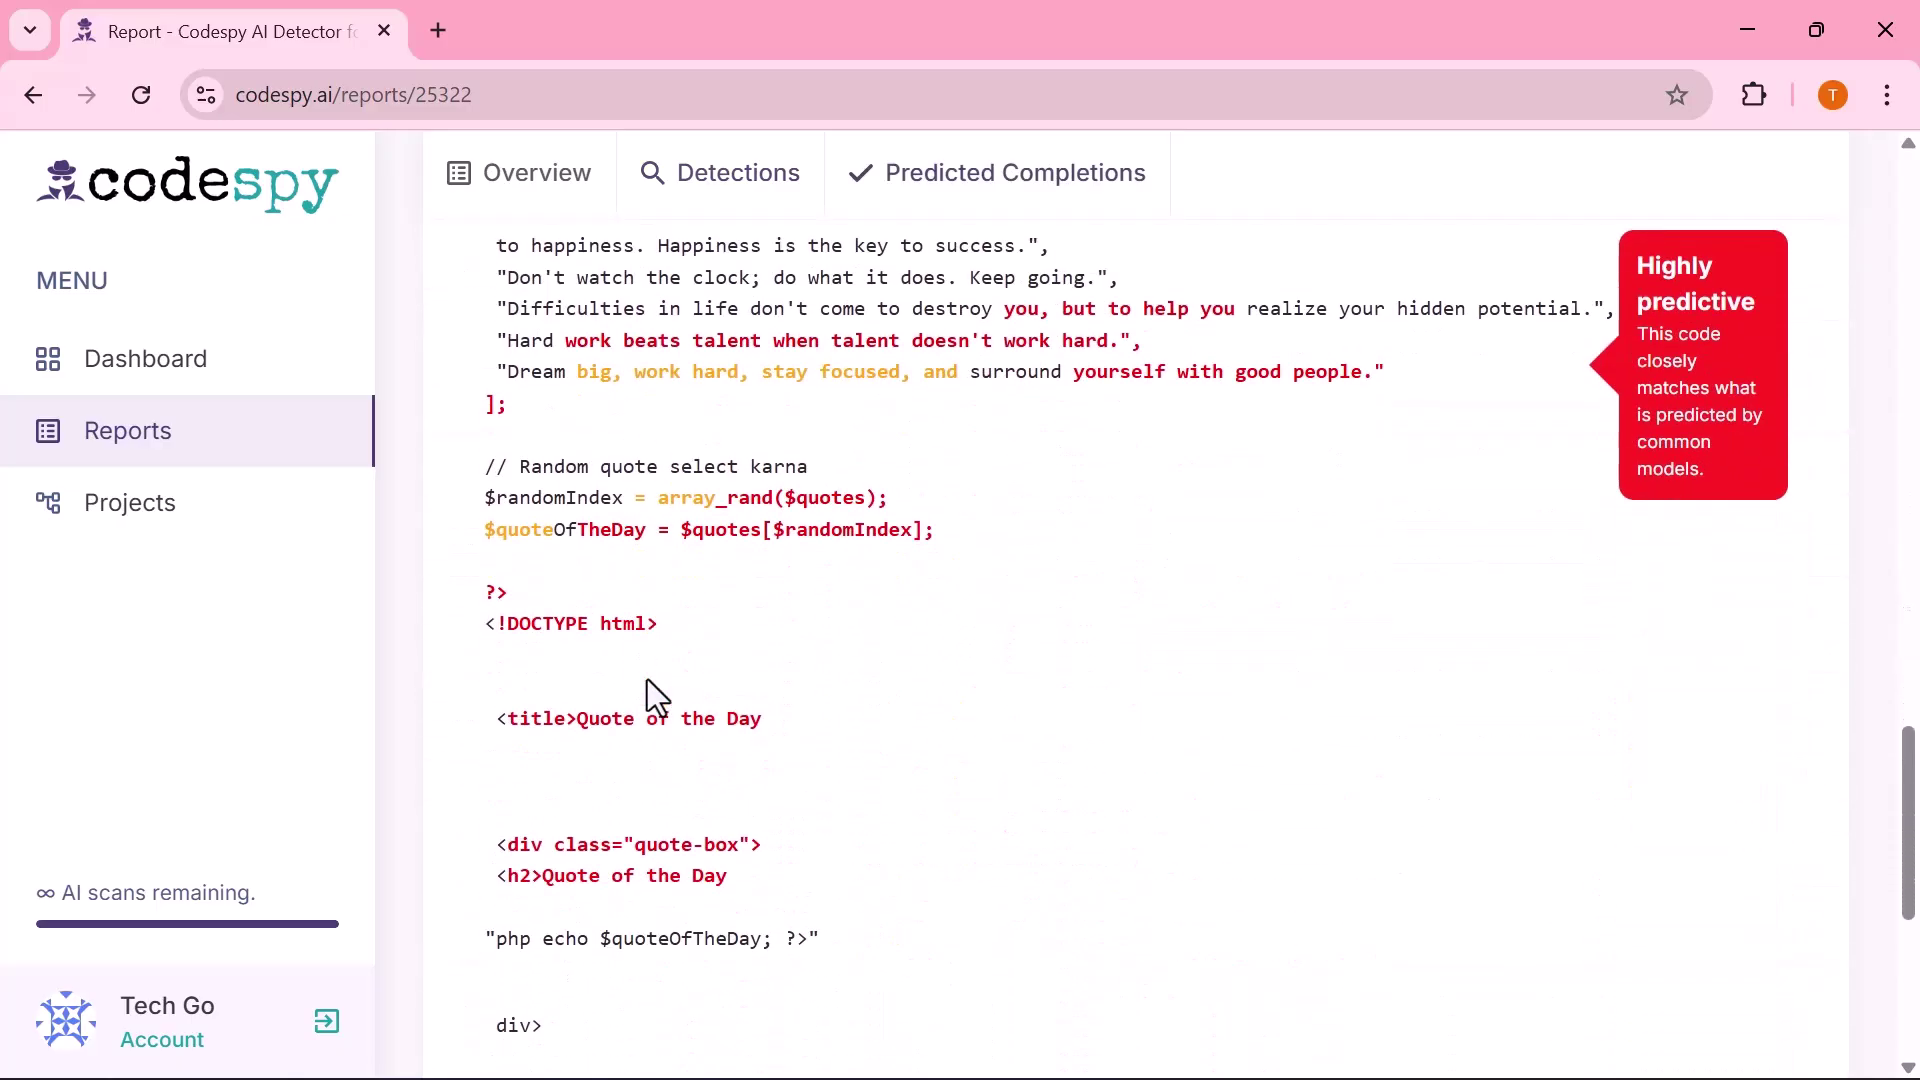
scroll(646, 680, "up", 3)
scroll(664, 640, "down", 7)
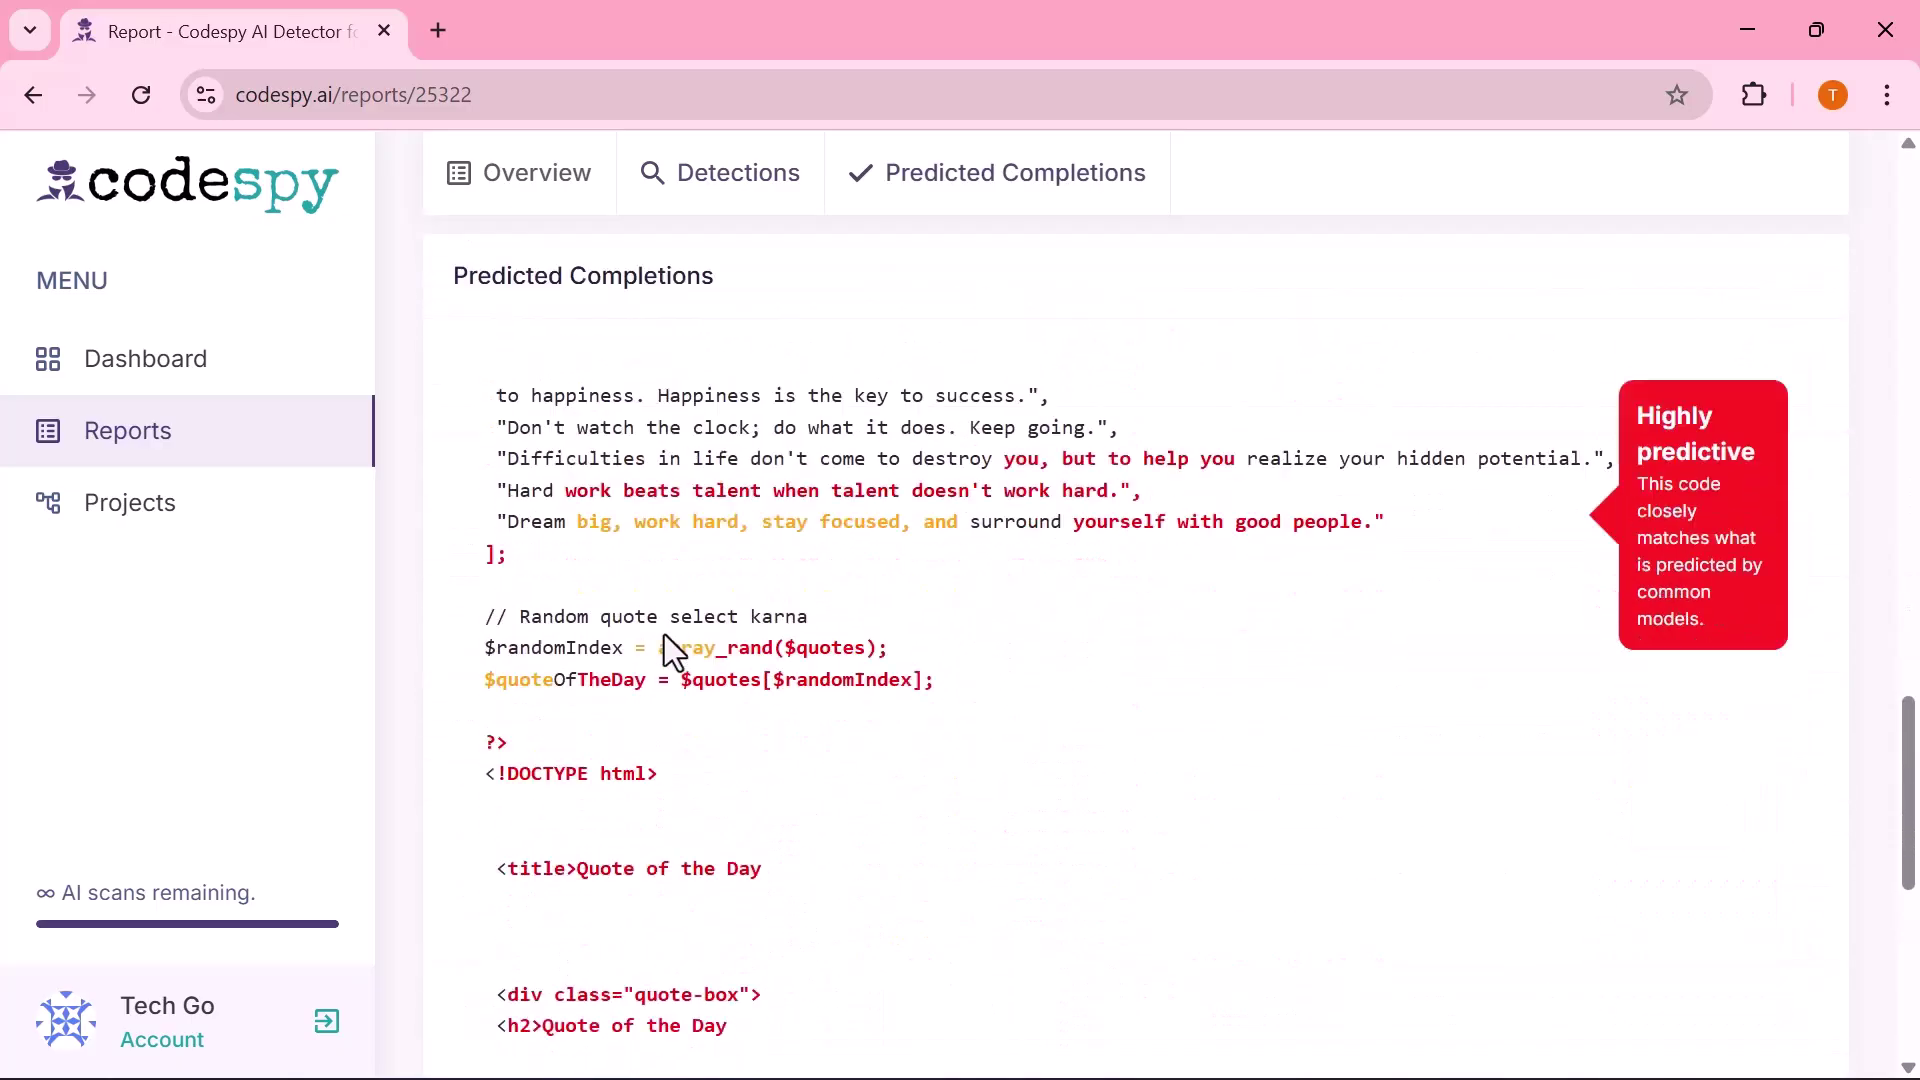
scroll(666, 640, "up", 6)
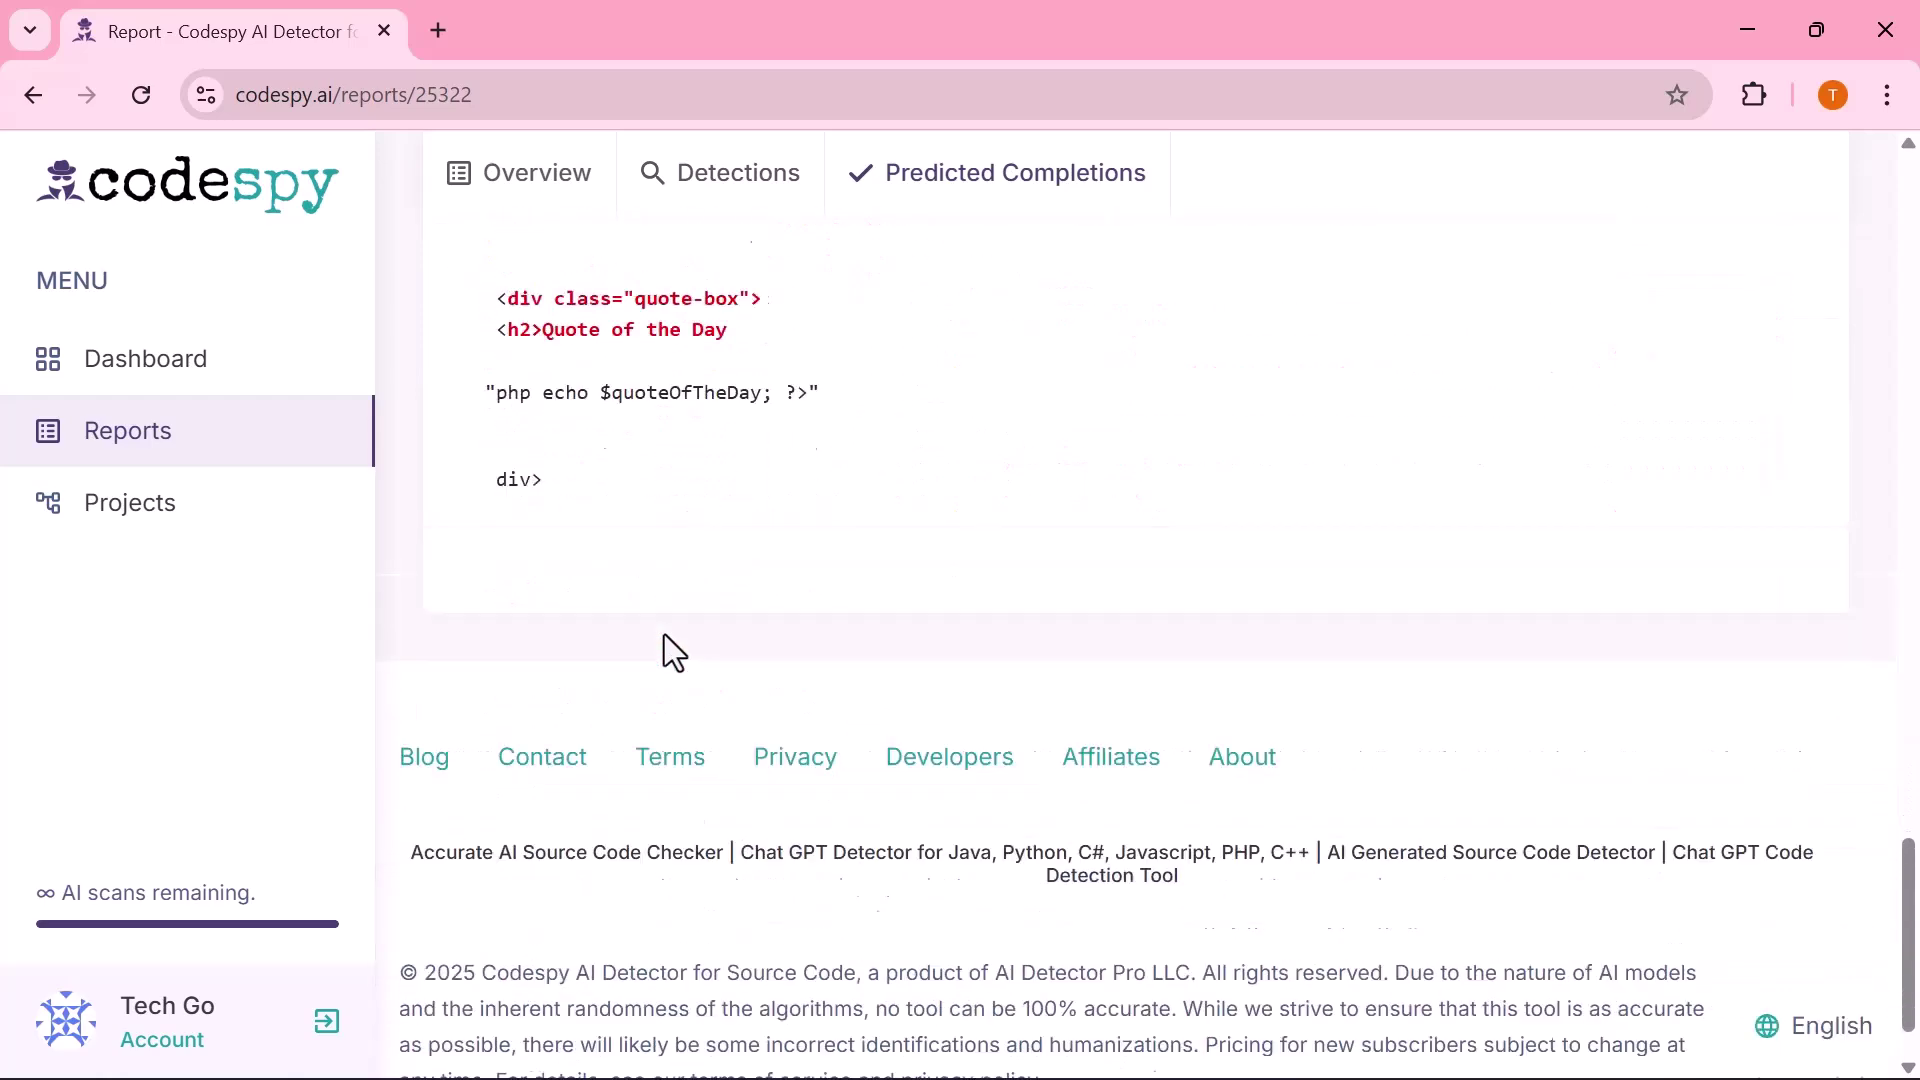
scroll(664, 640, "up", 10)
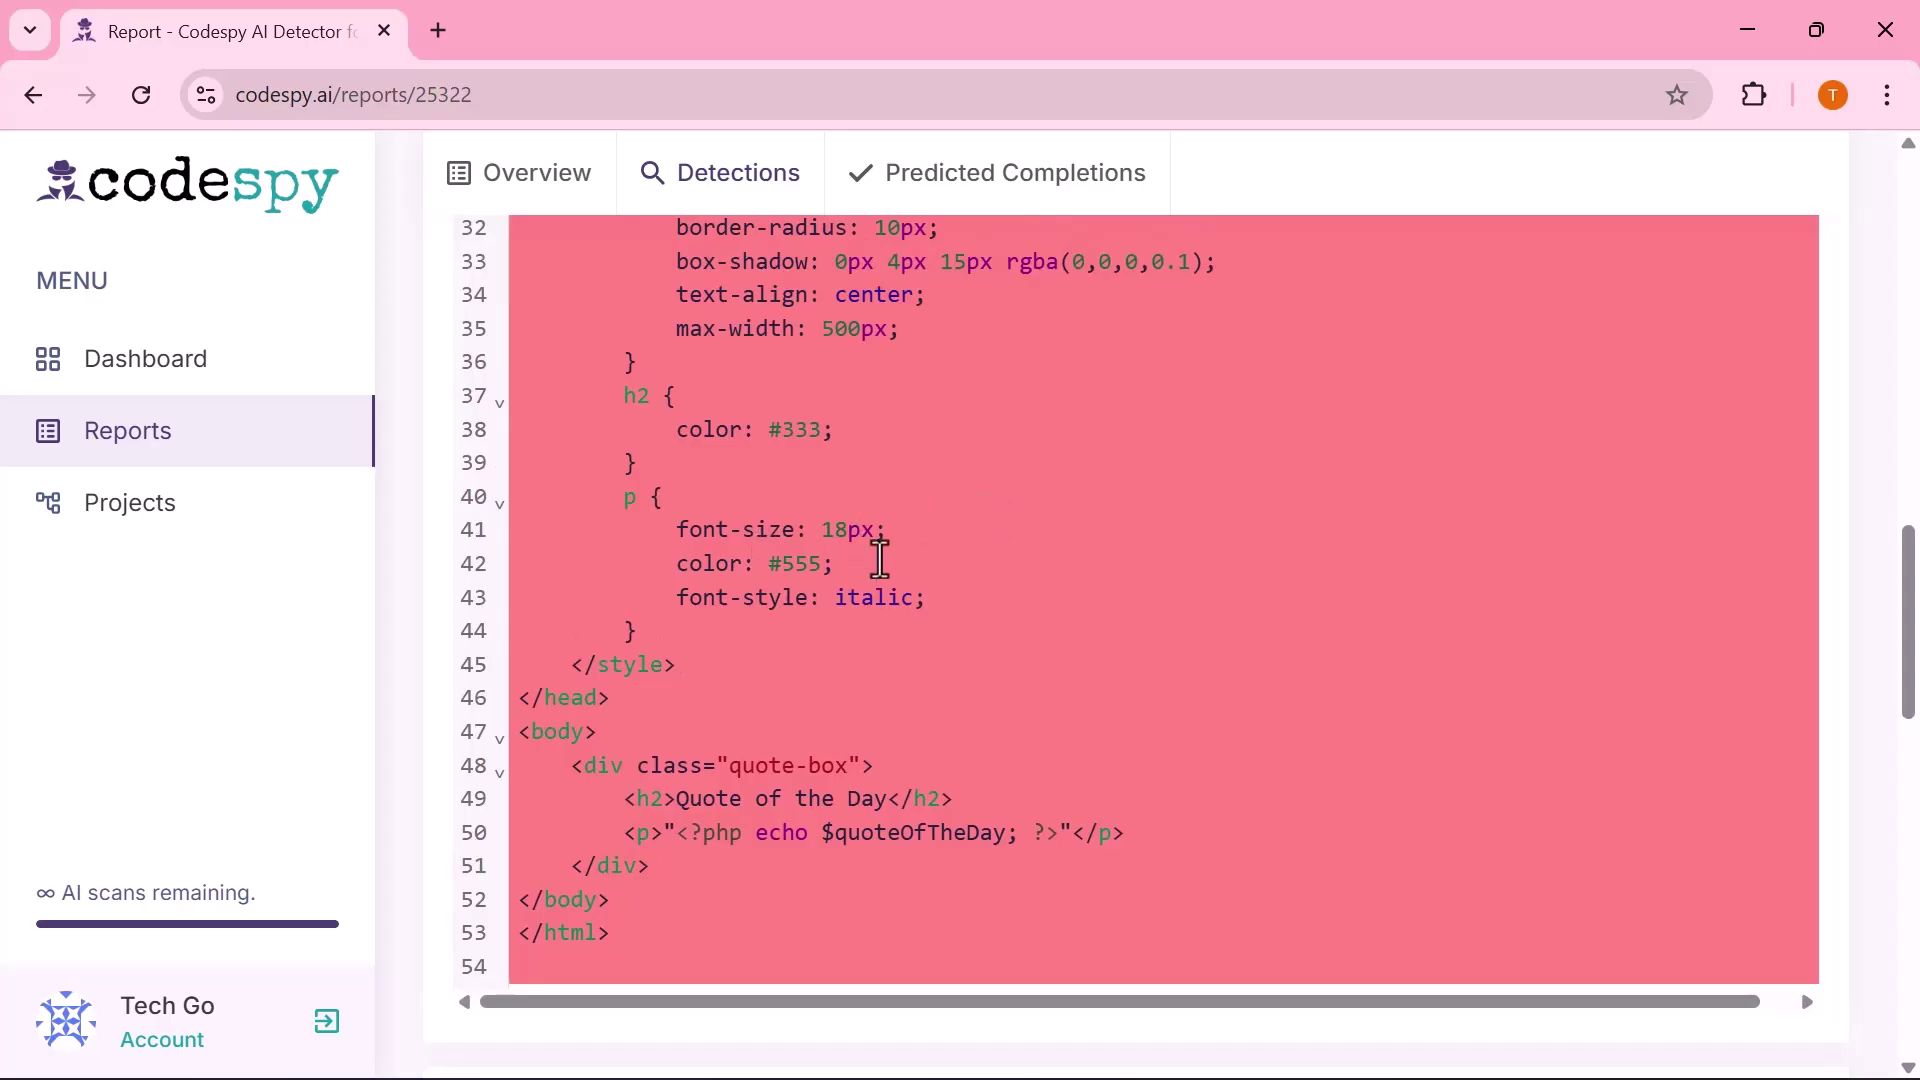
scroll(880, 558, "up", 8)
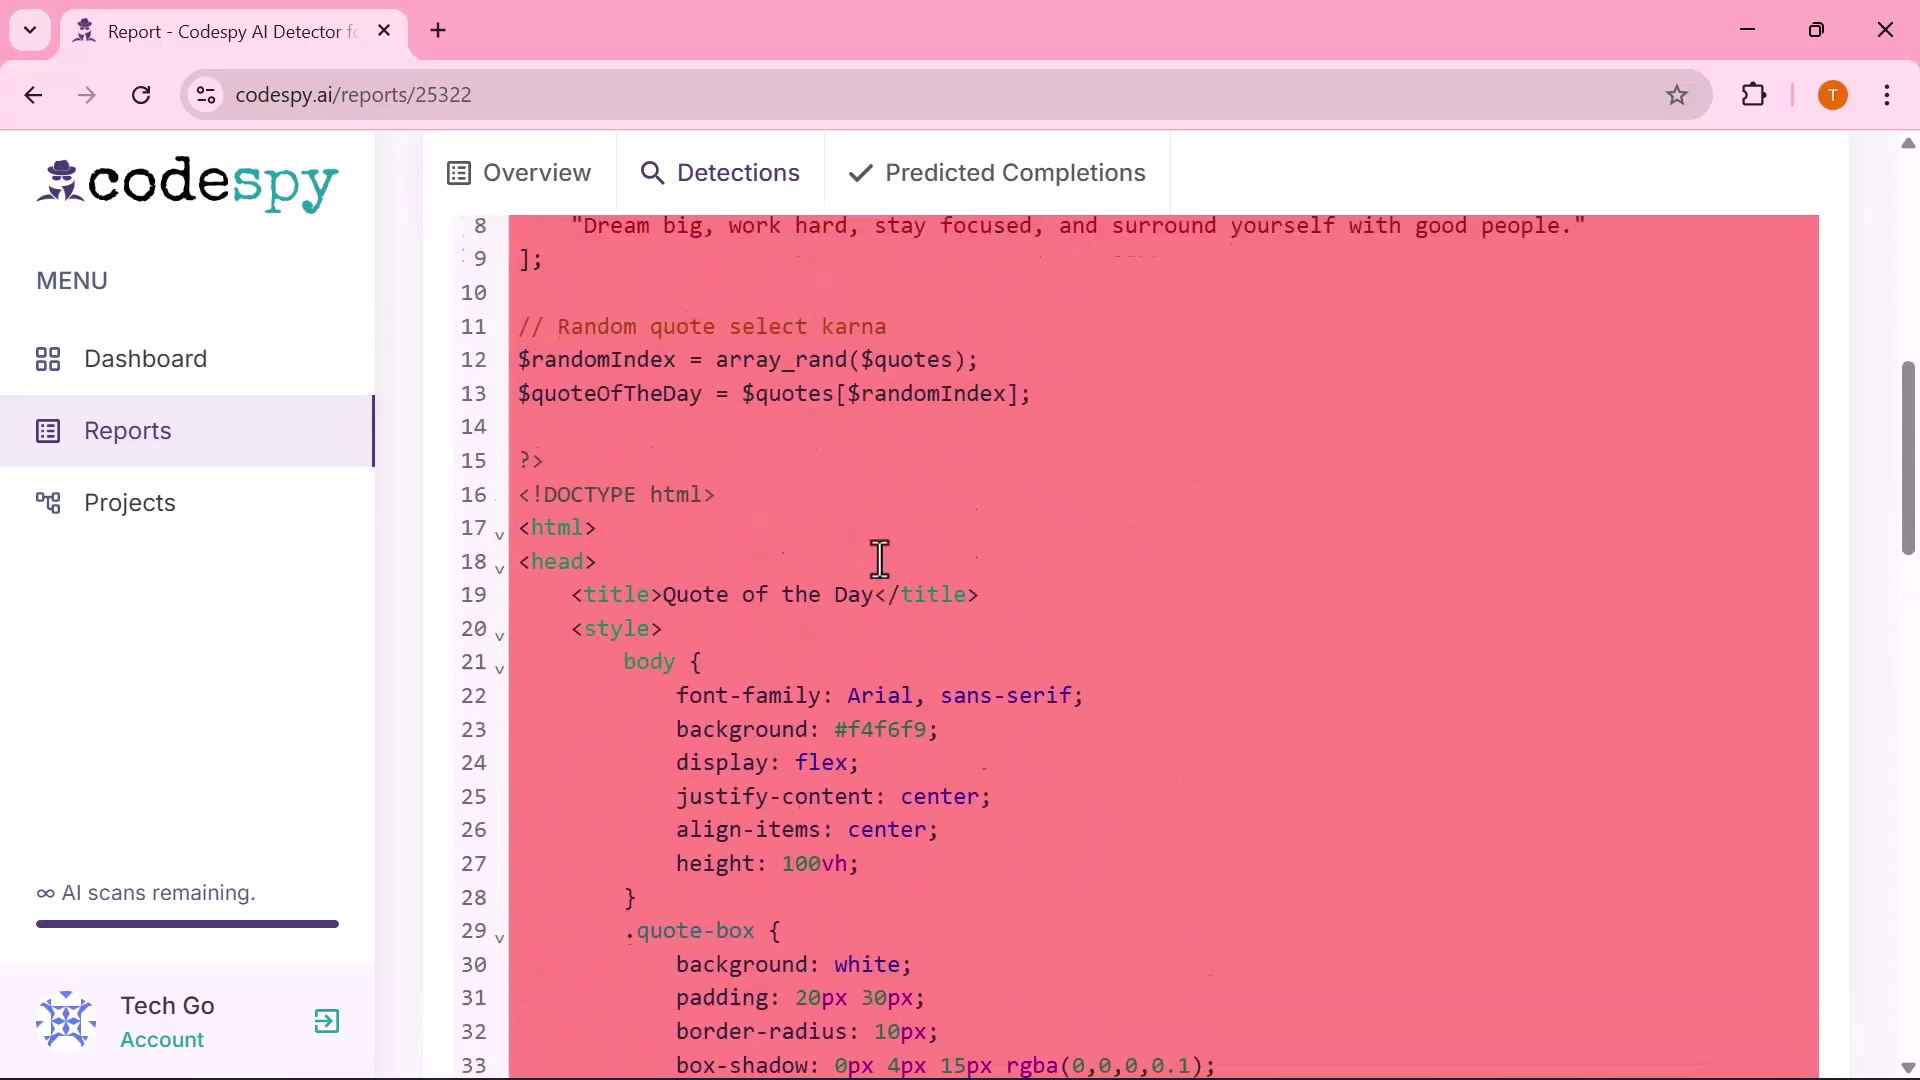
scroll(880, 558, "up", 4)
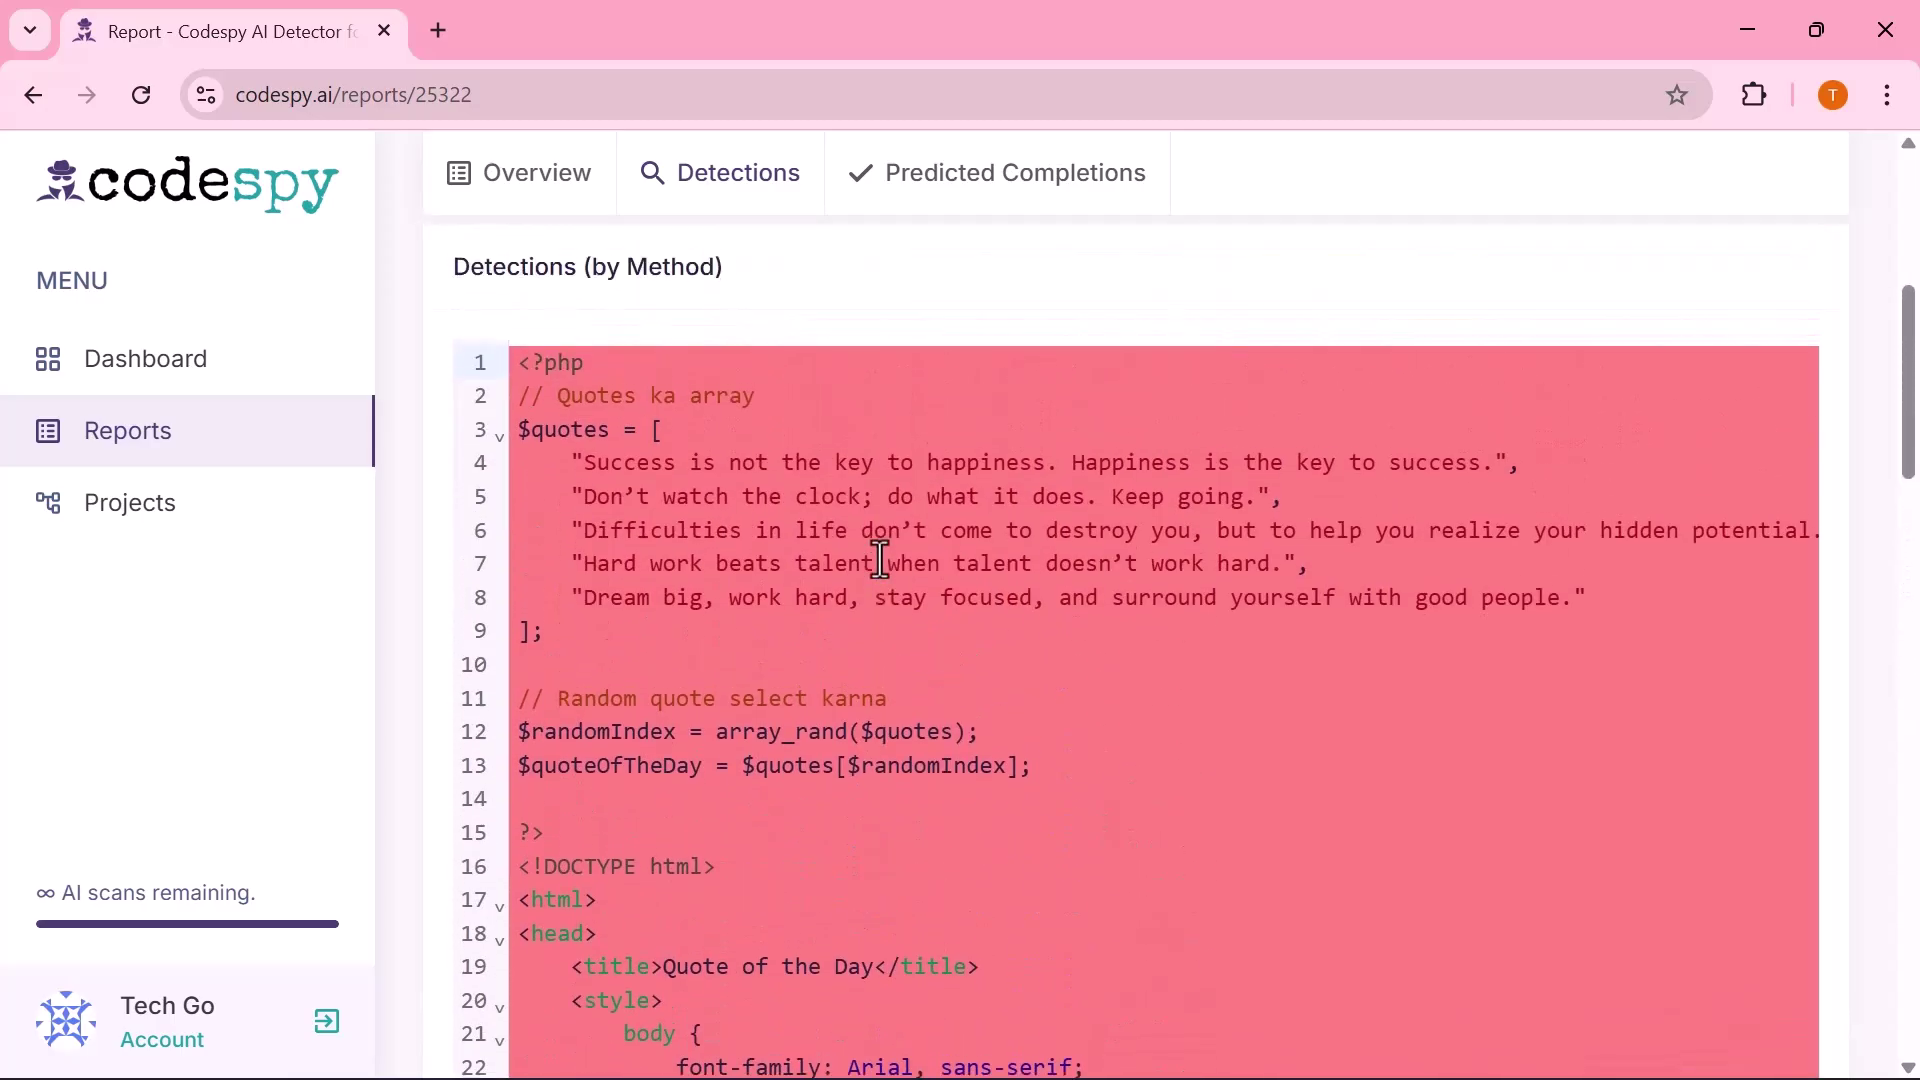
scroll(879, 558, "down", 2)
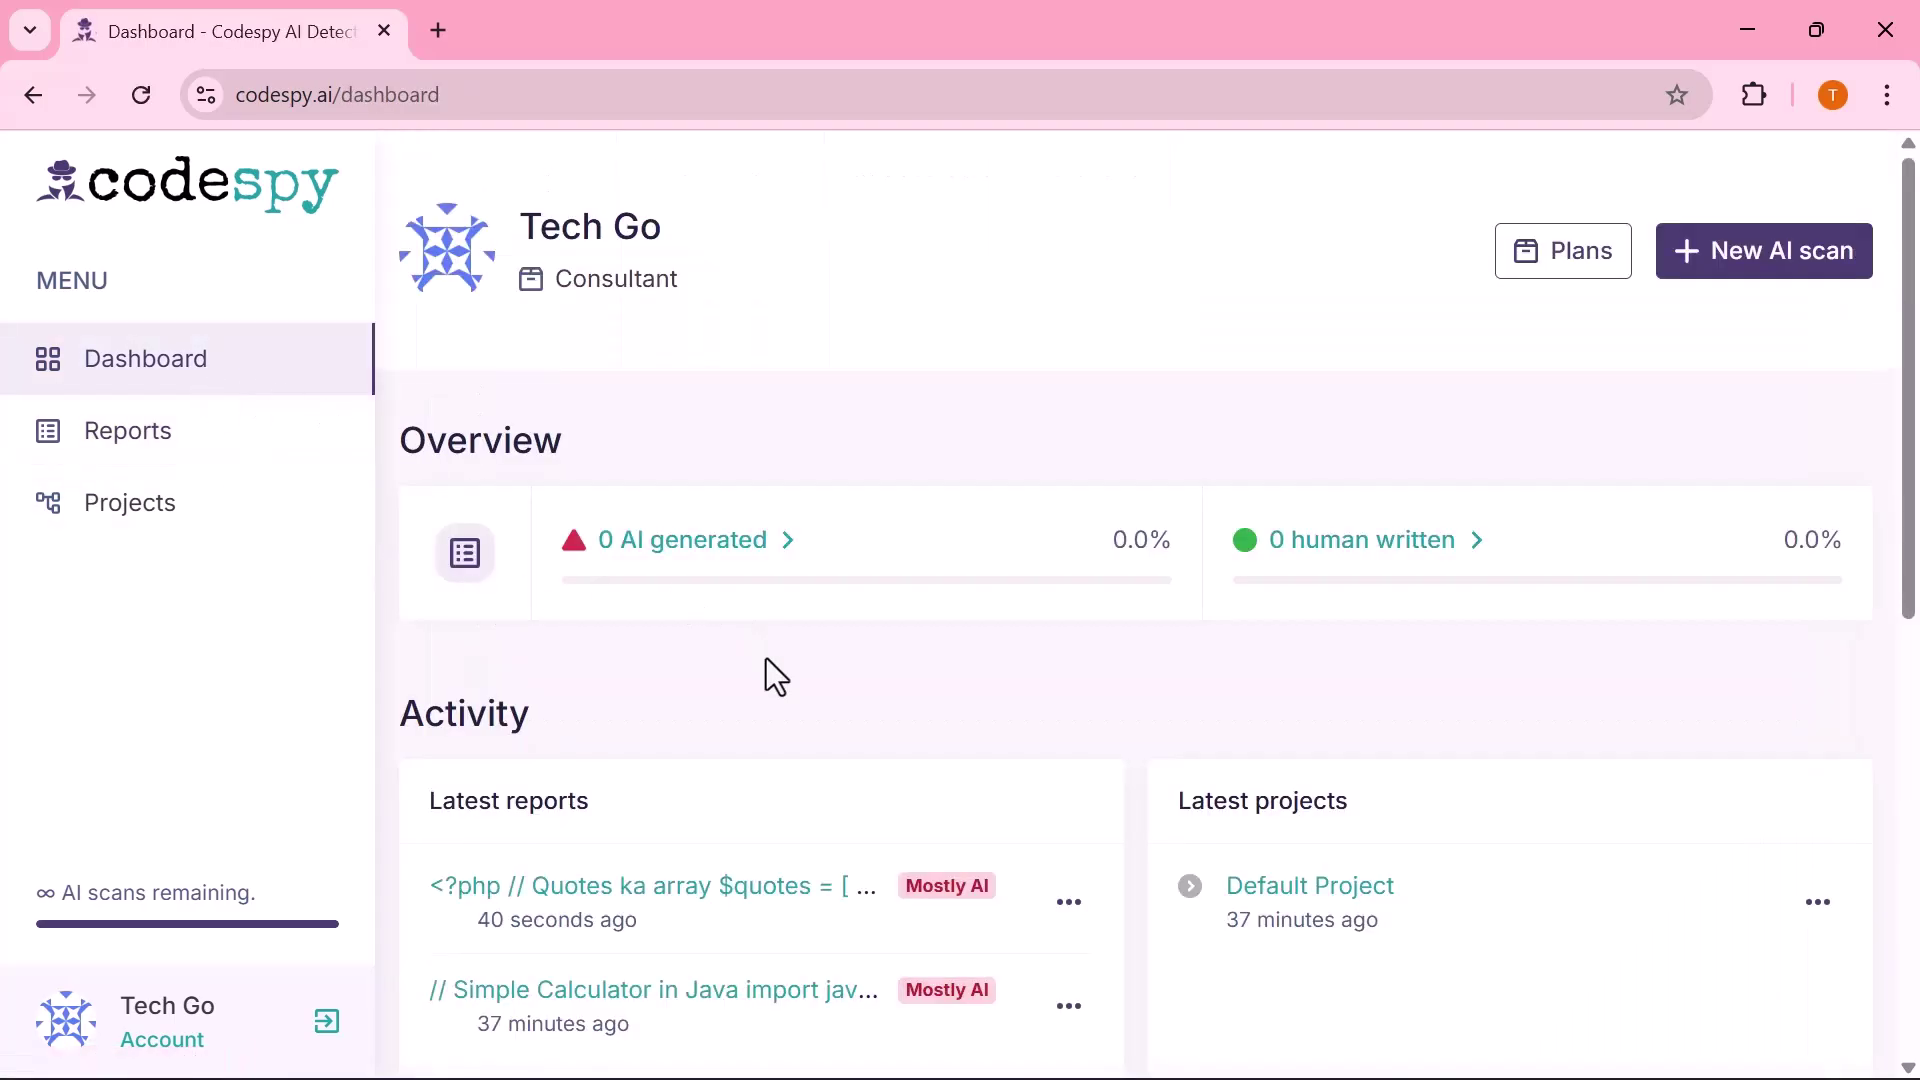
Step: Review the dashboard's two Mostly AI reports, then go to the codespy.ai homepage
scroll(771, 672, "down", 3)
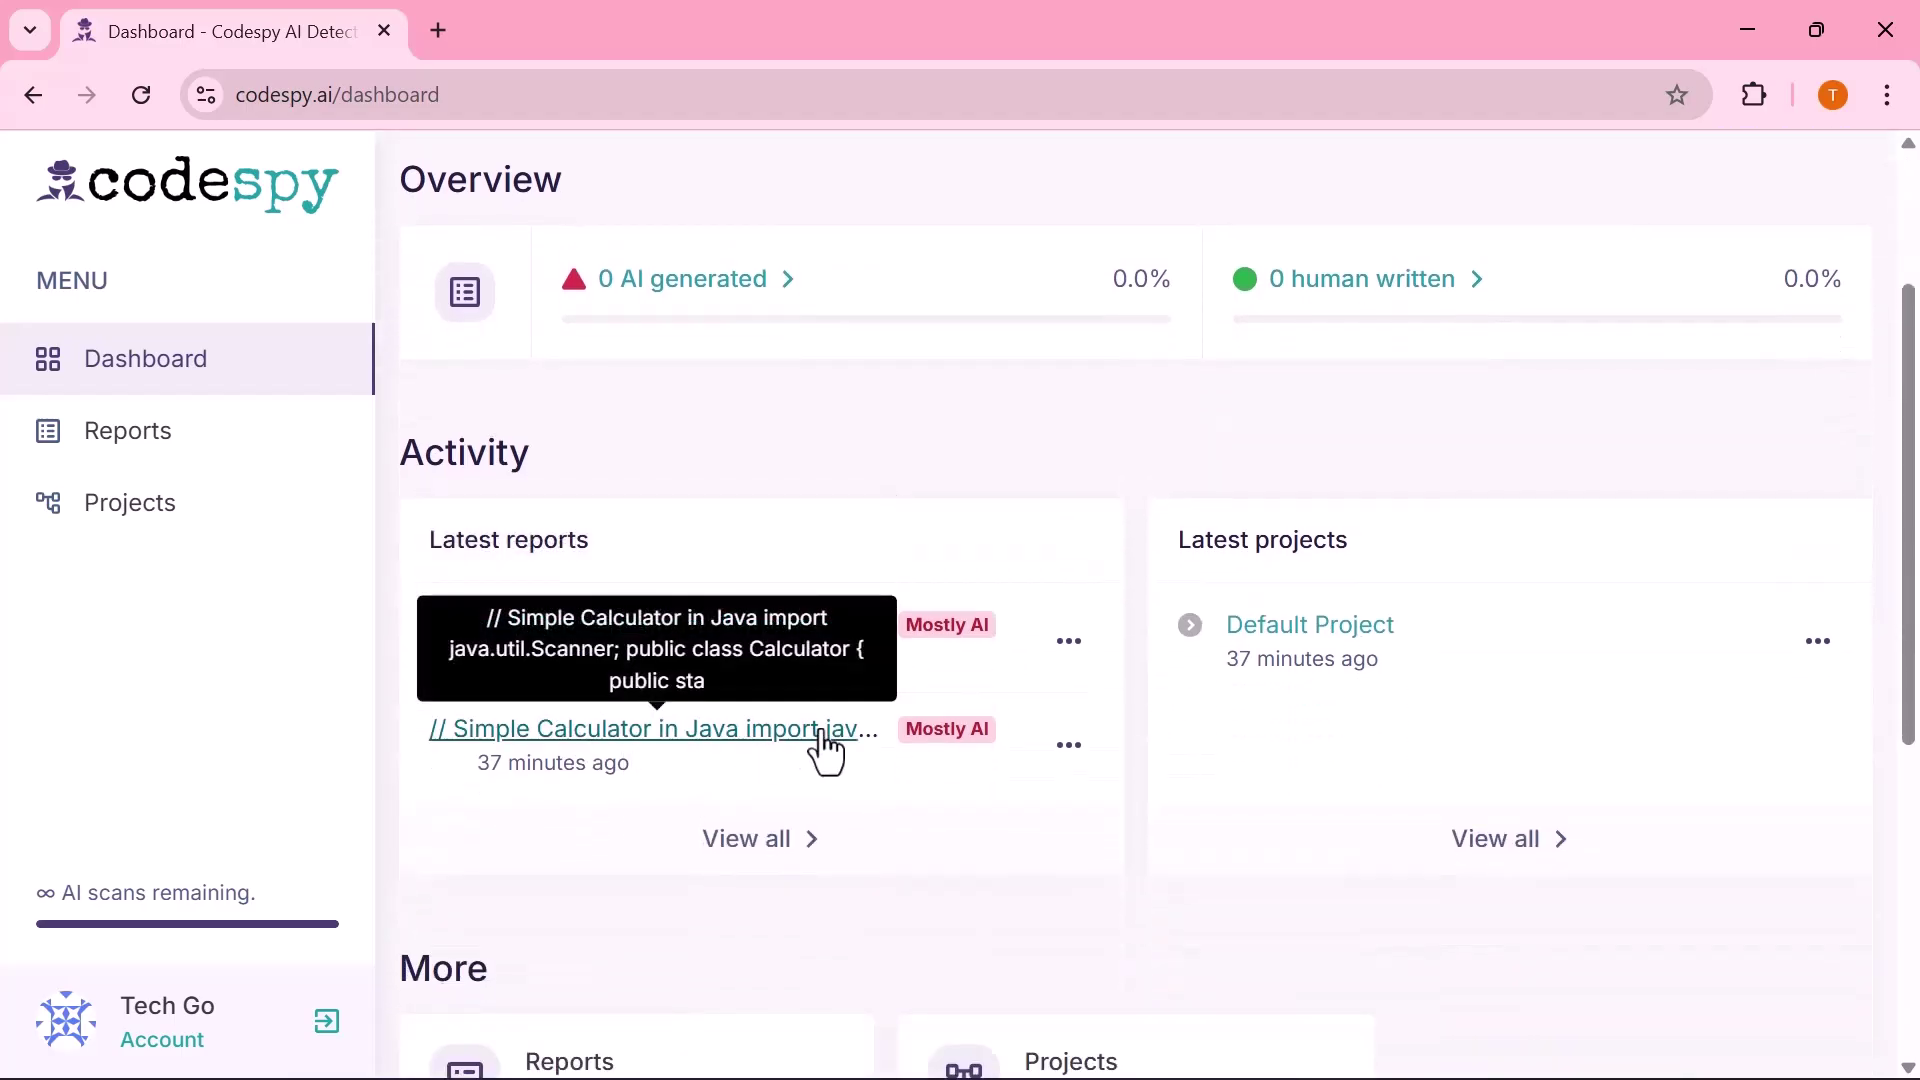
scroll(994, 879, "down", 5)
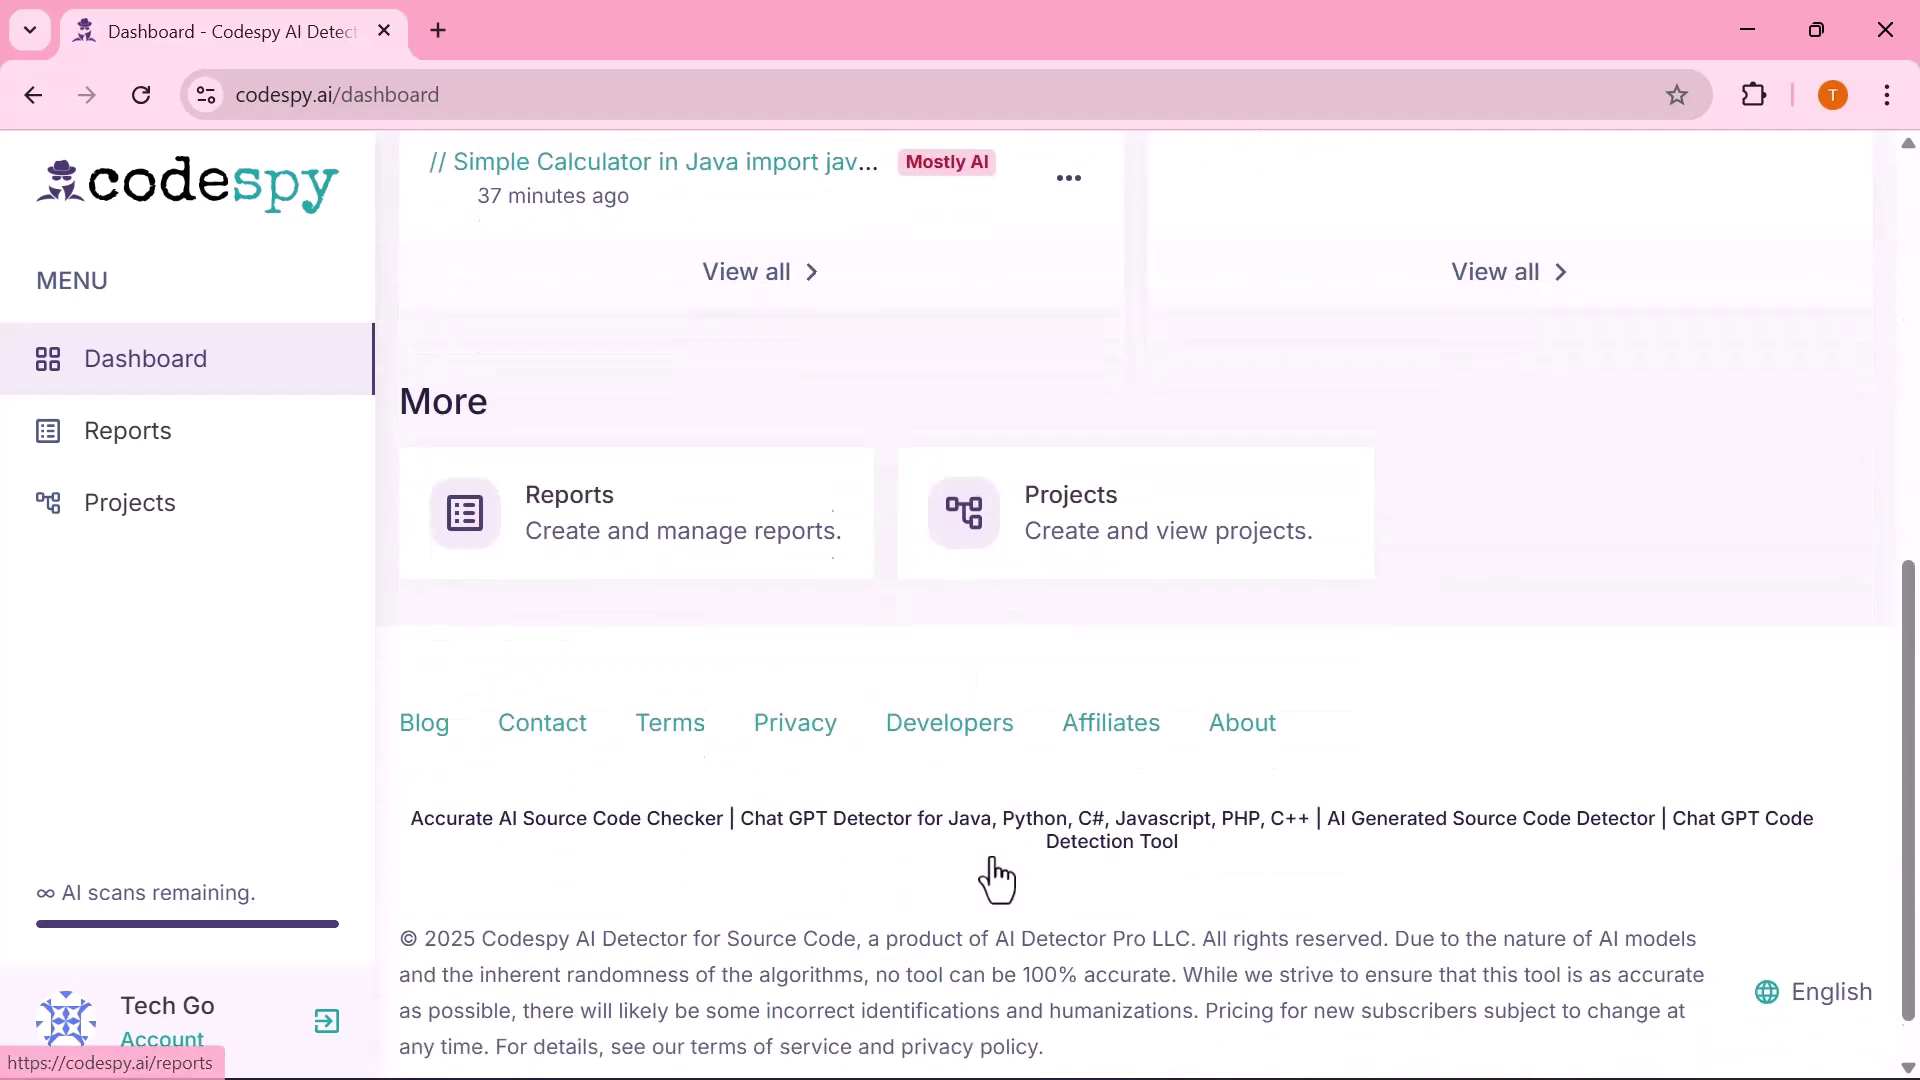
scroll(997, 880, "up", 6)
scroll(997, 880, "up", 2)
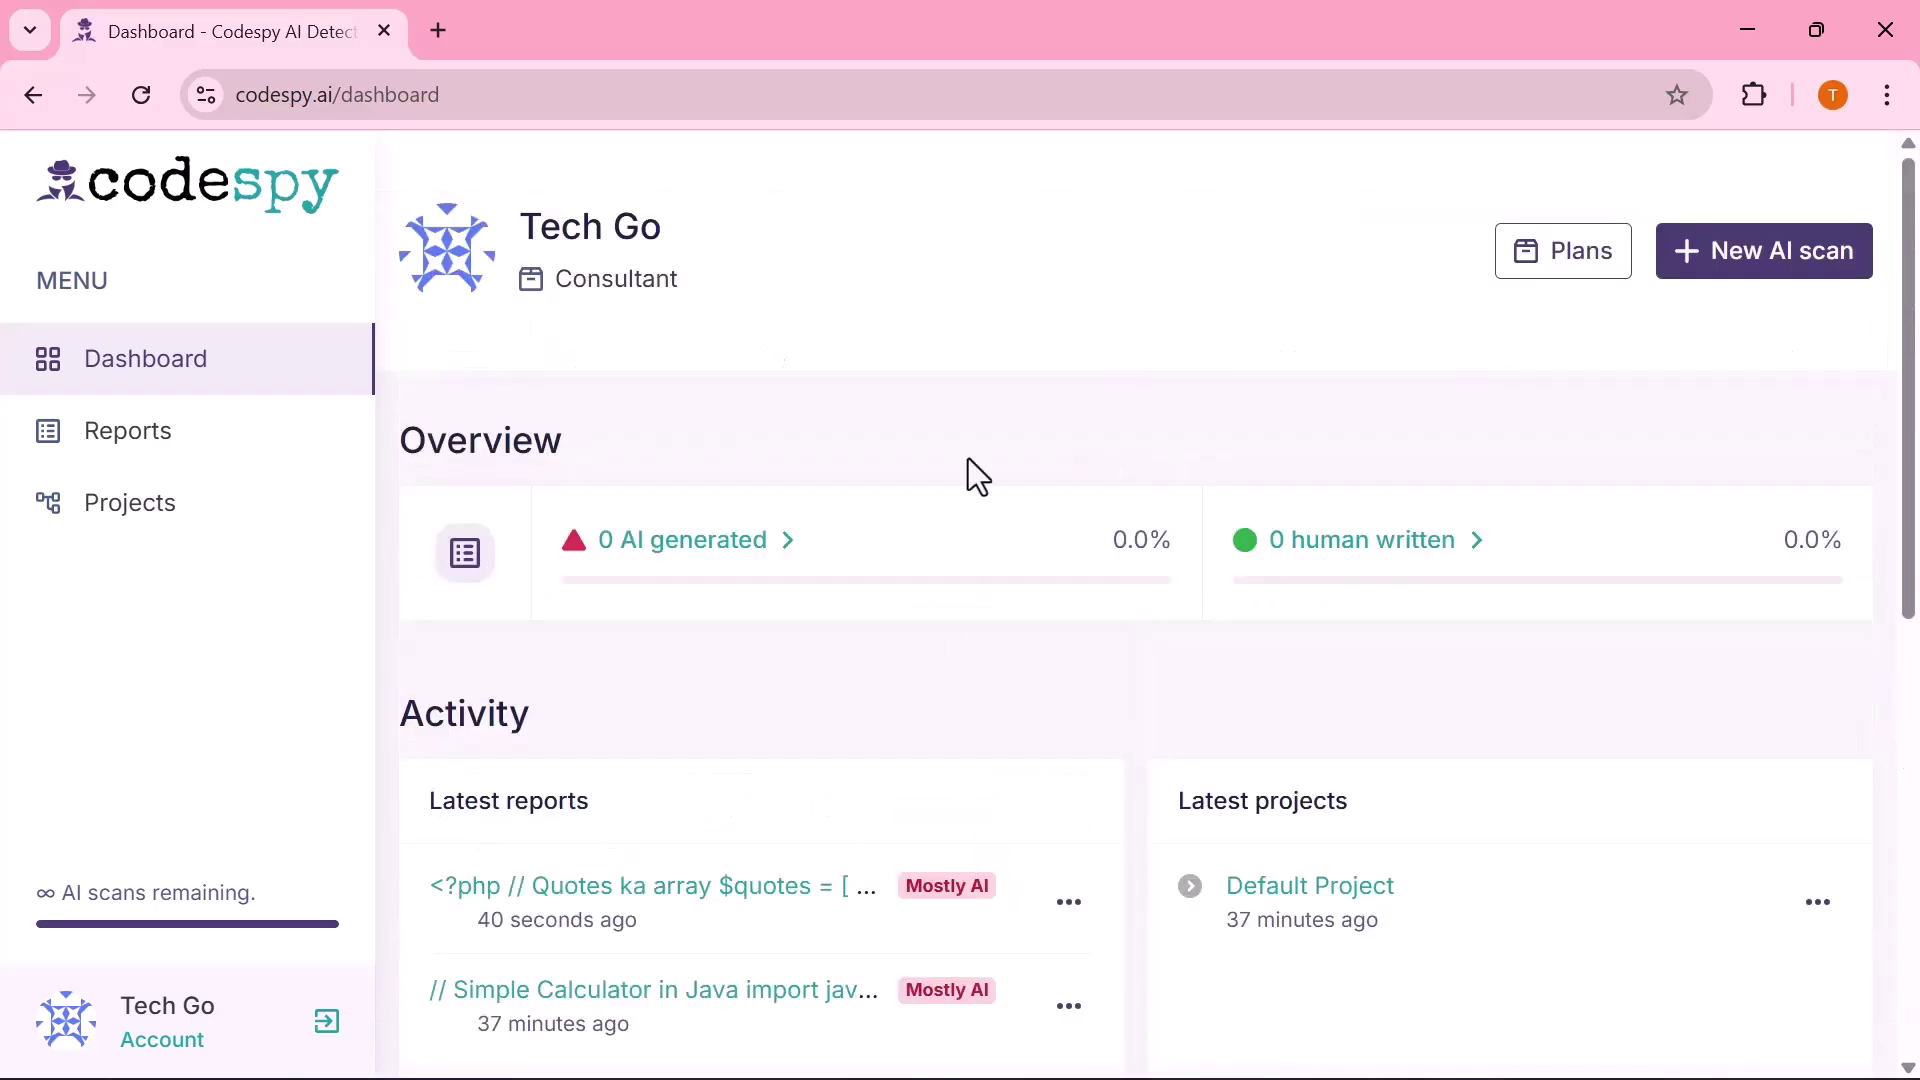
left_click(213, 180)
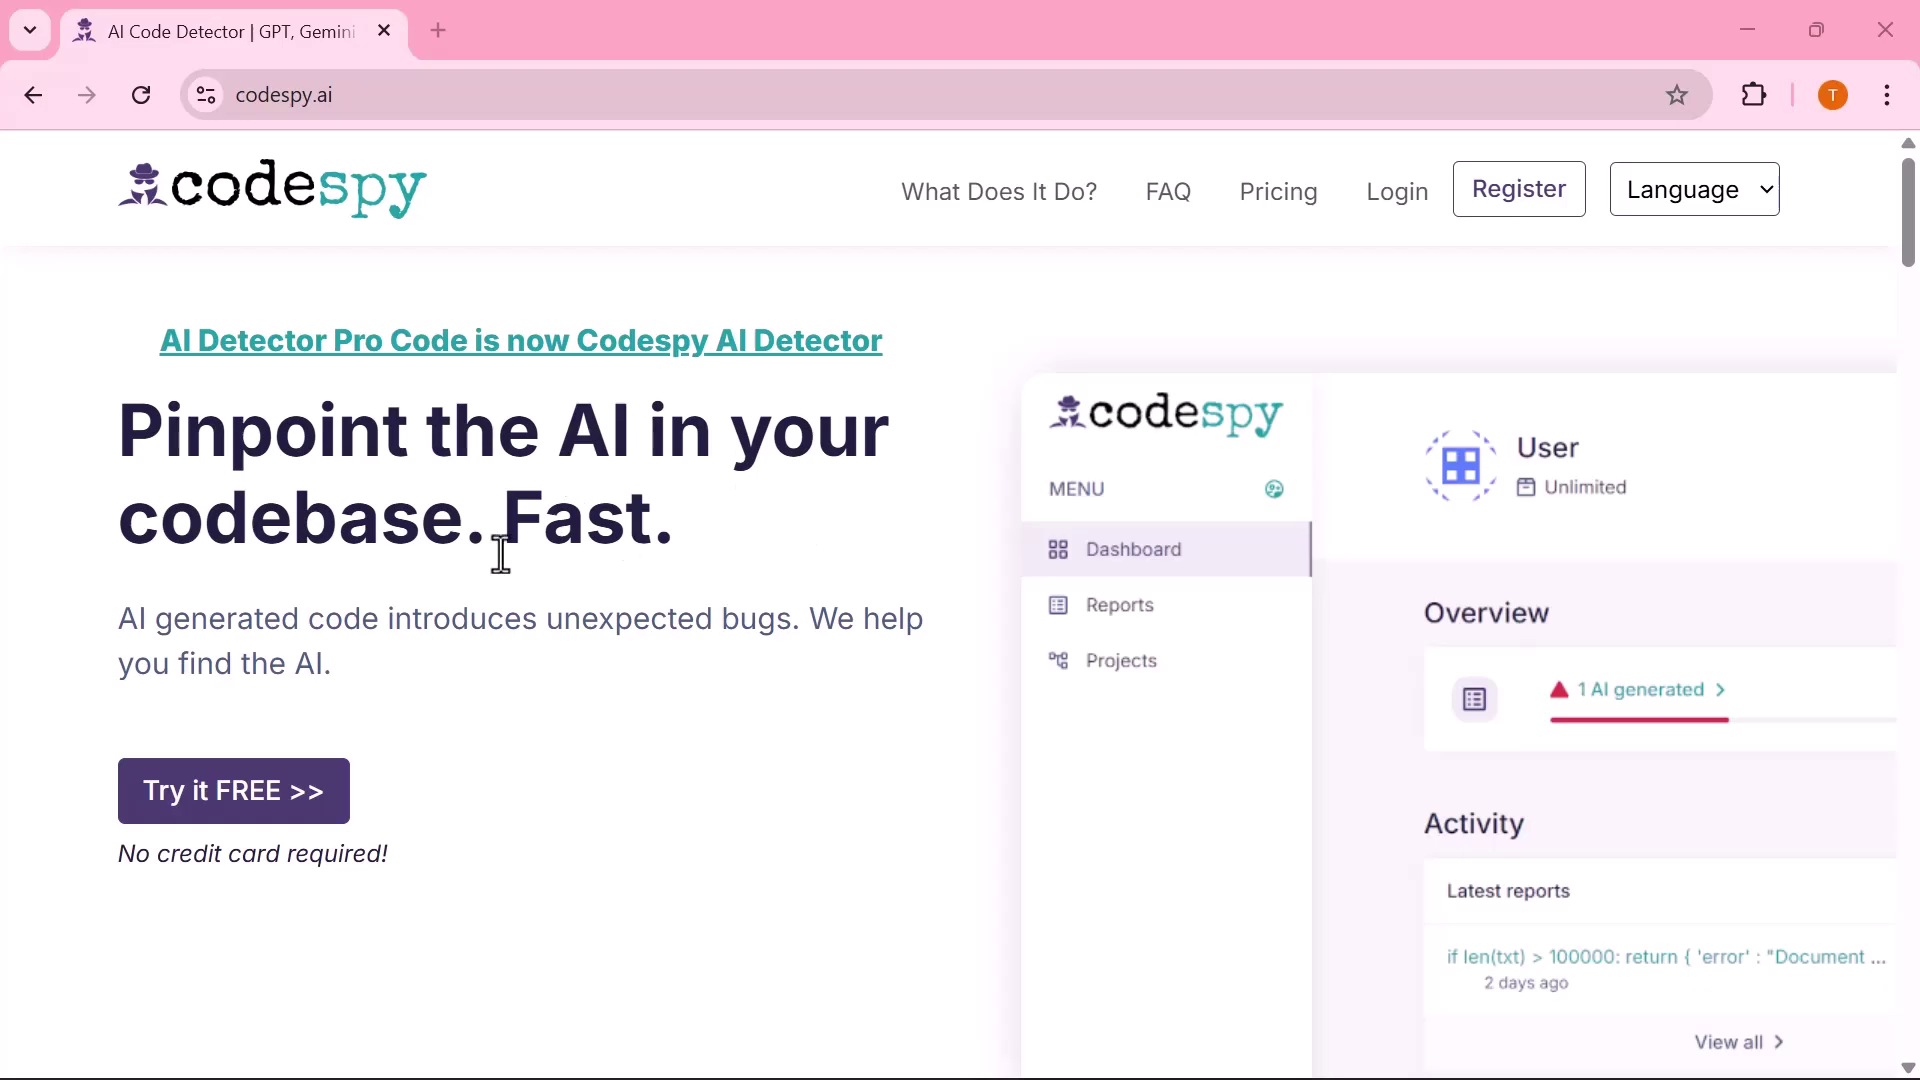
scroll(746, 514, "down", 1)
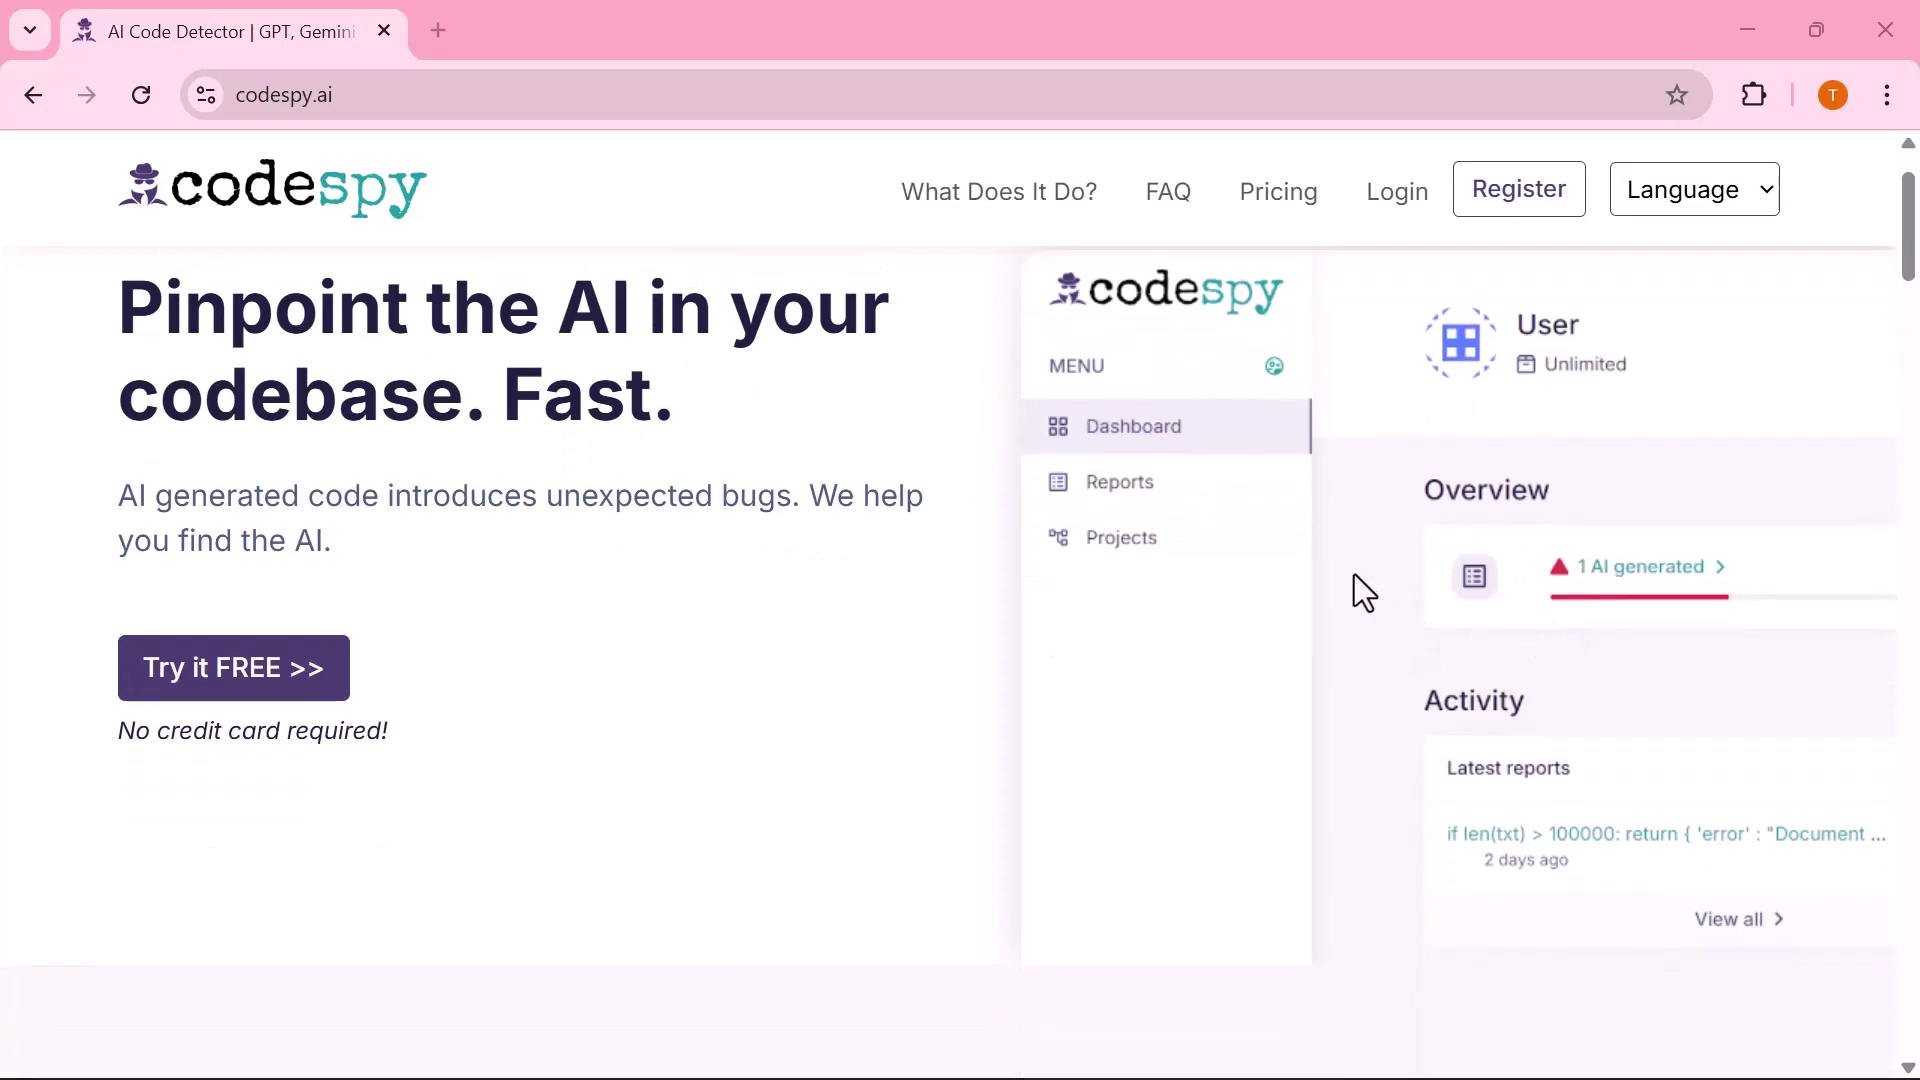
scroll(1355, 577, "down", 4)
scroll(1355, 577, "down", 3)
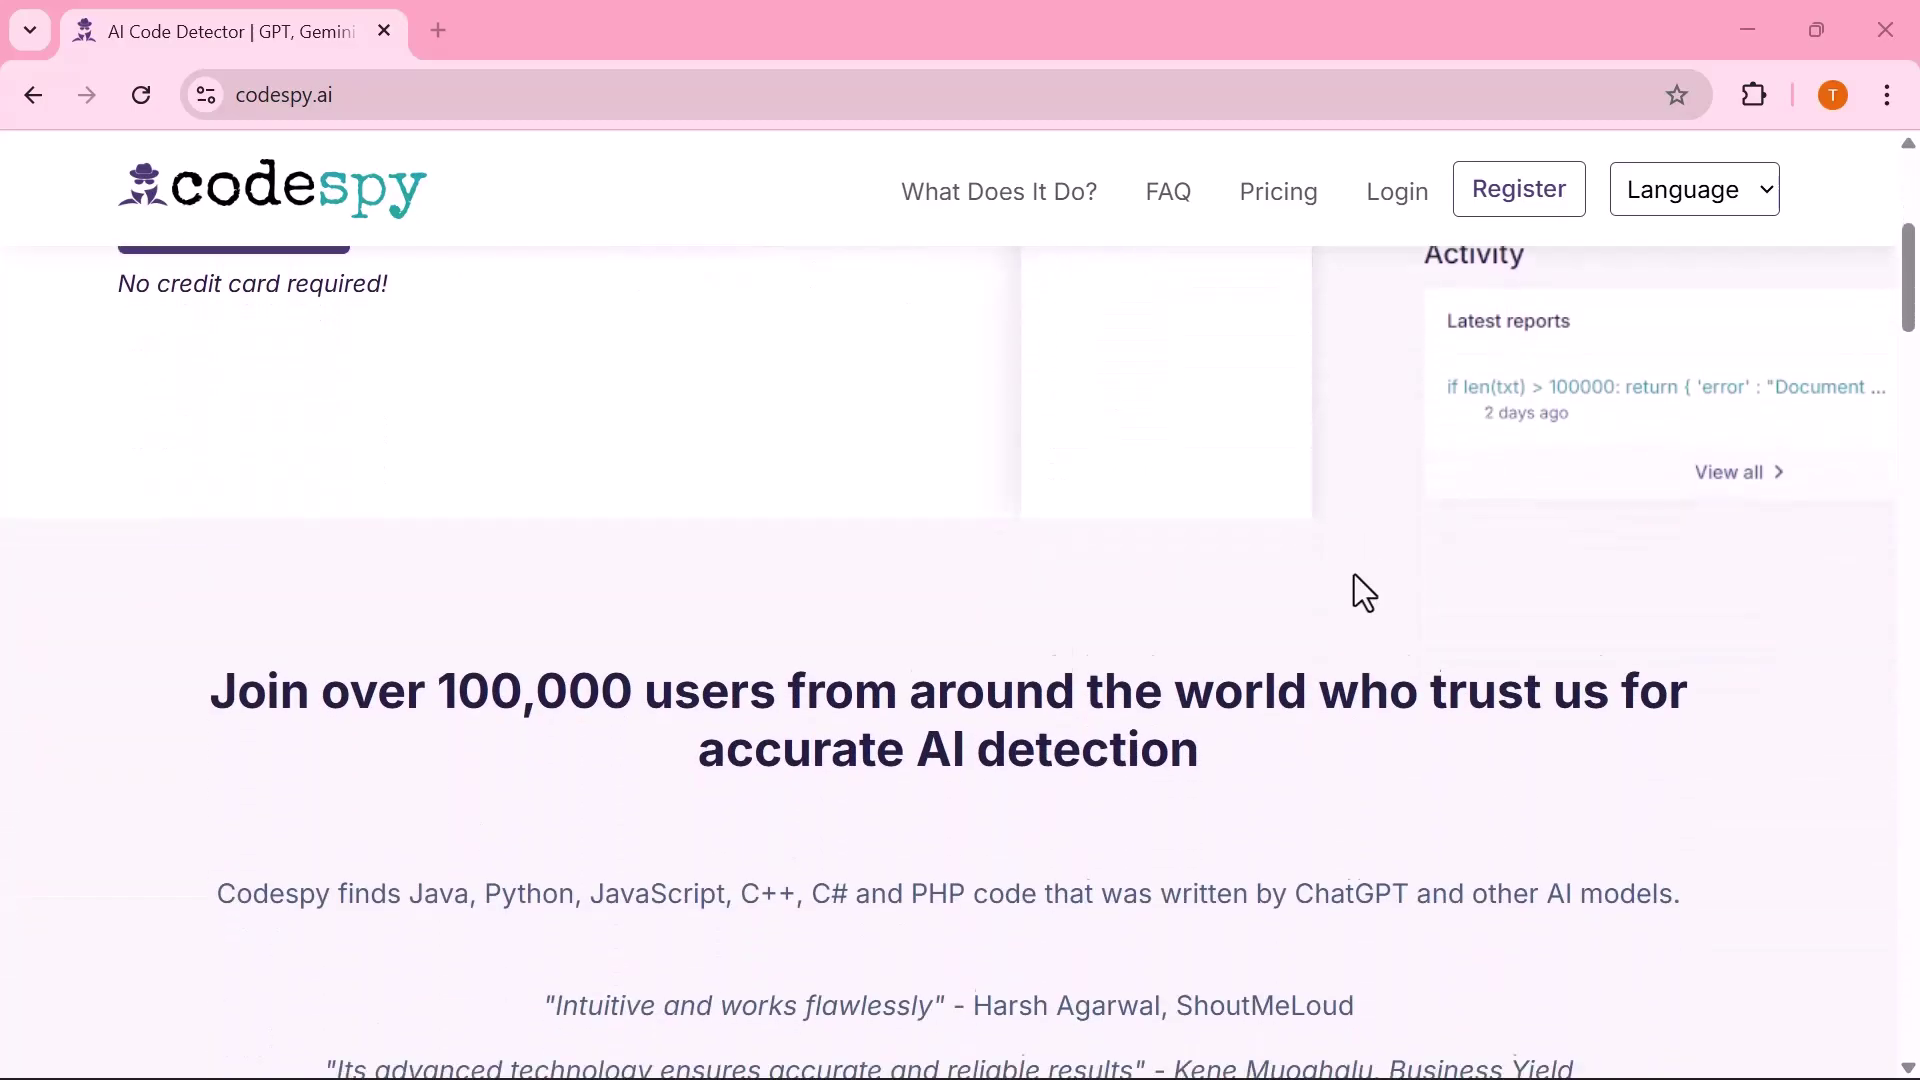